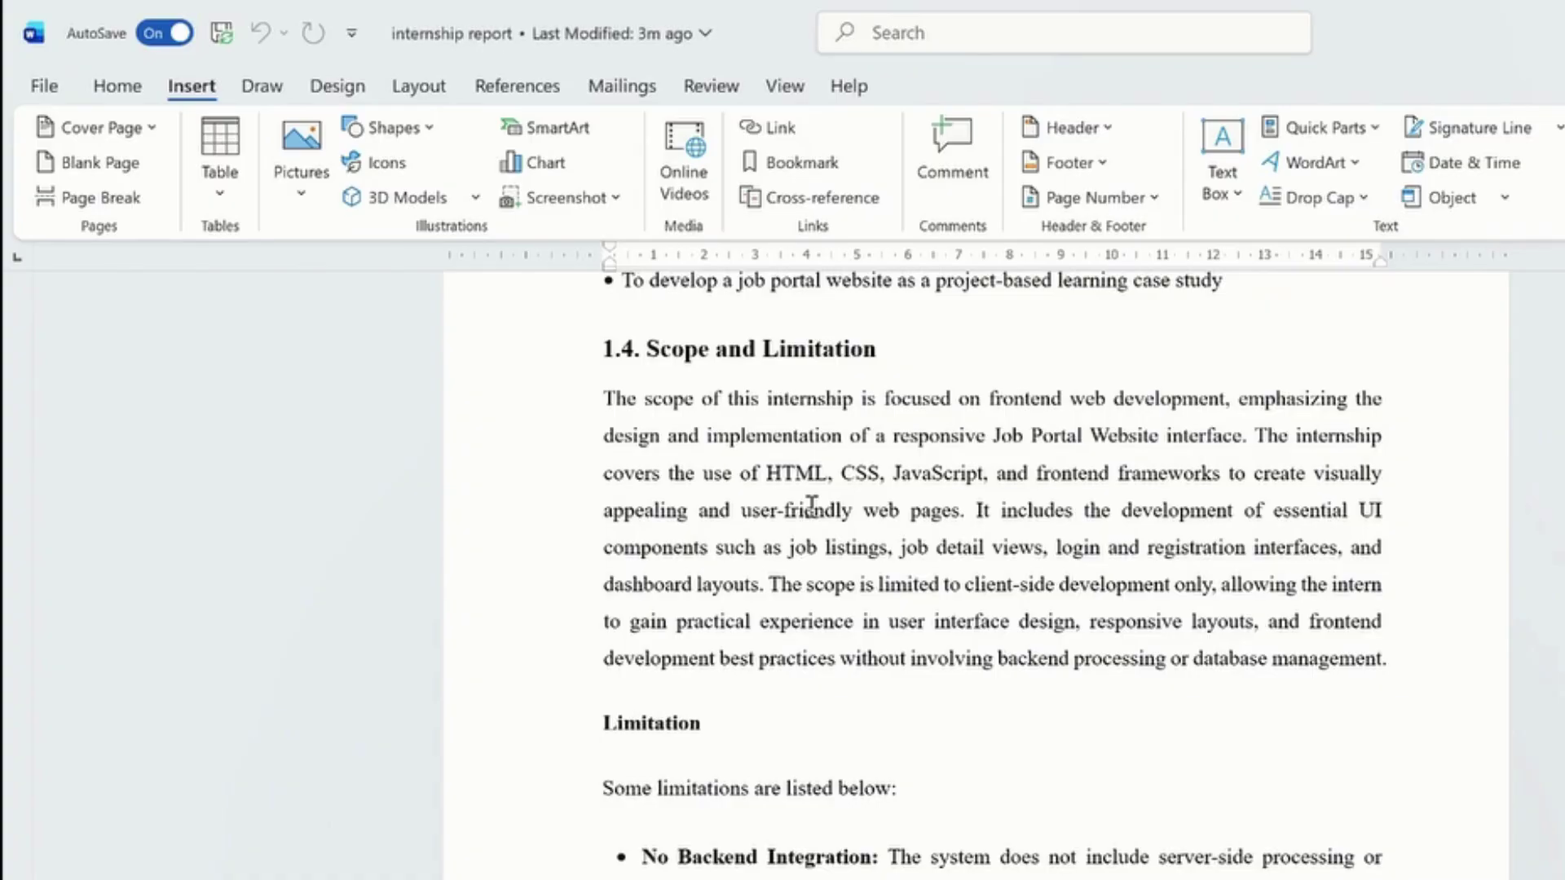
Examine the Existing File or Web Page and Place in This Document link types in the Insert Hyperlink dialog, then close it.
{"action": "left_click", "coordinate": [782, 128]}
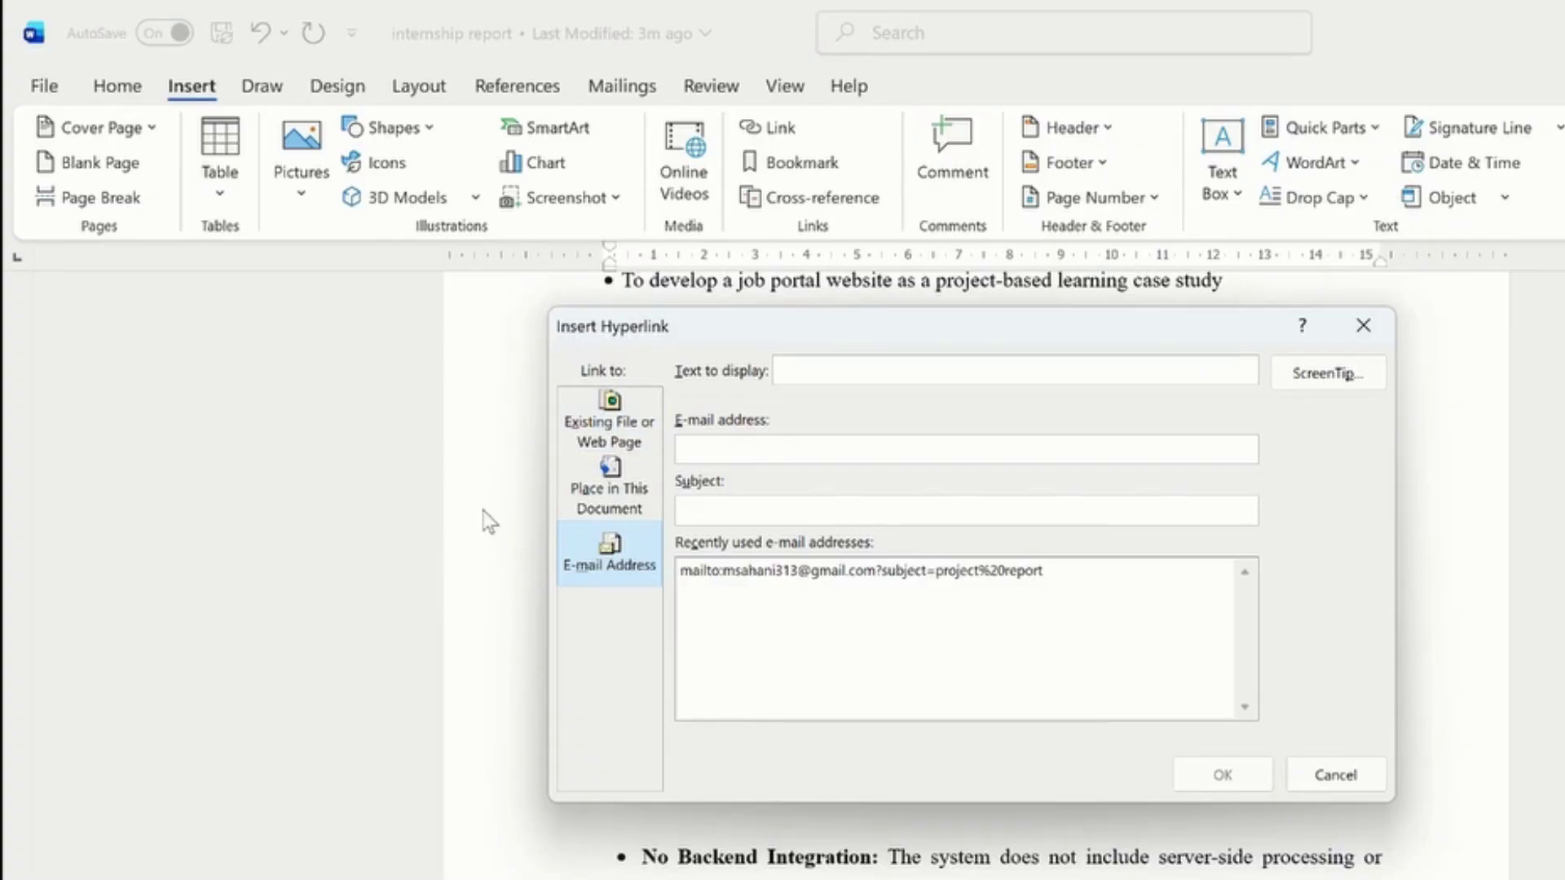
{"action": "left_click", "coordinate": [603, 431]}
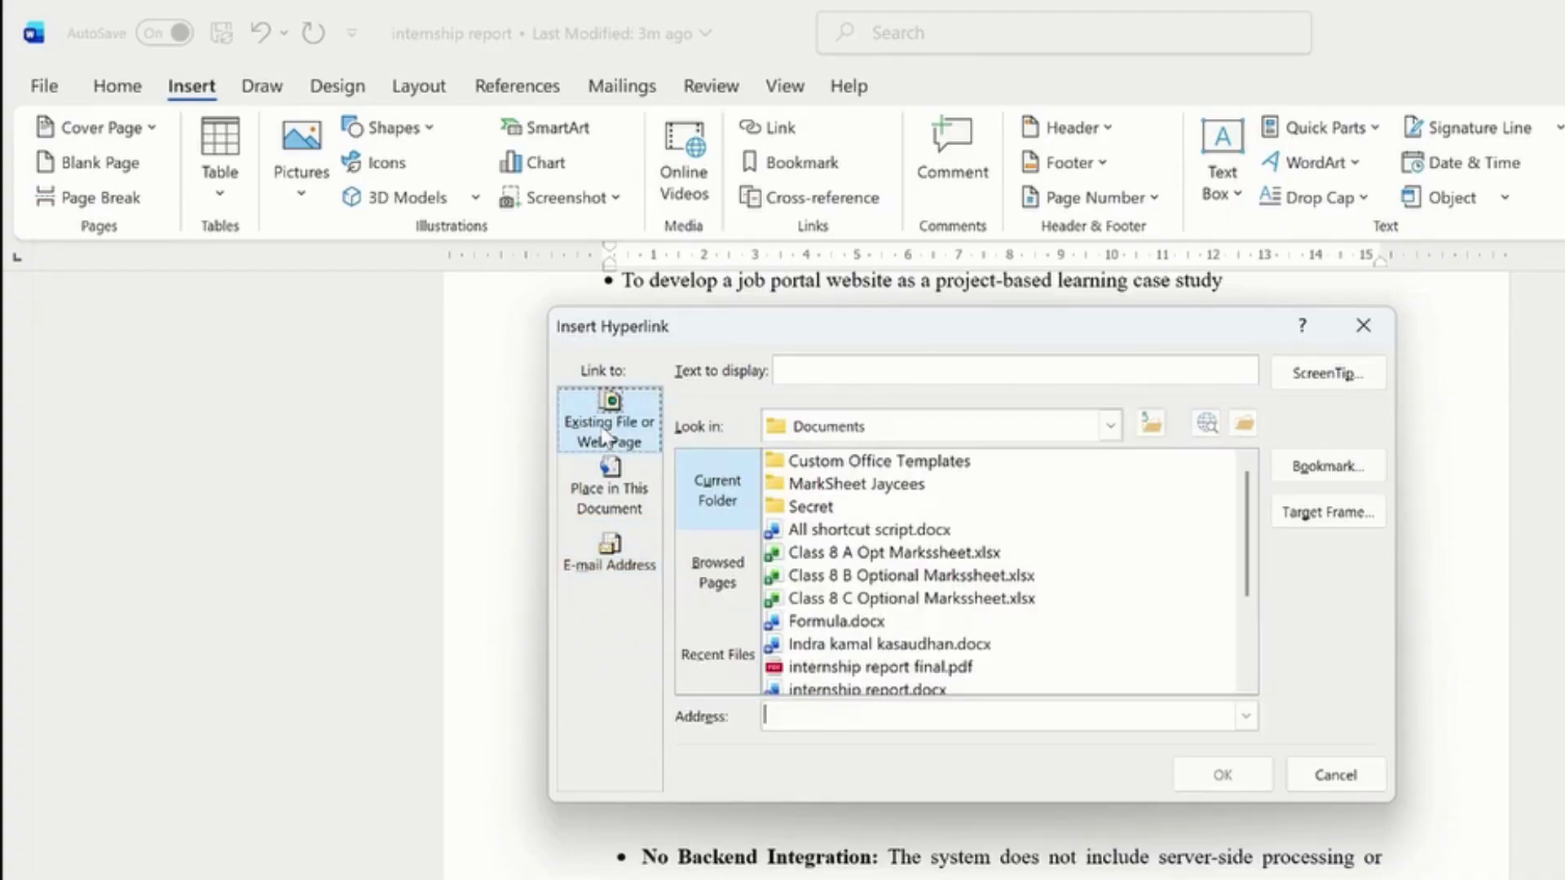
{"action": "left_click", "coordinate": [569, 512]}
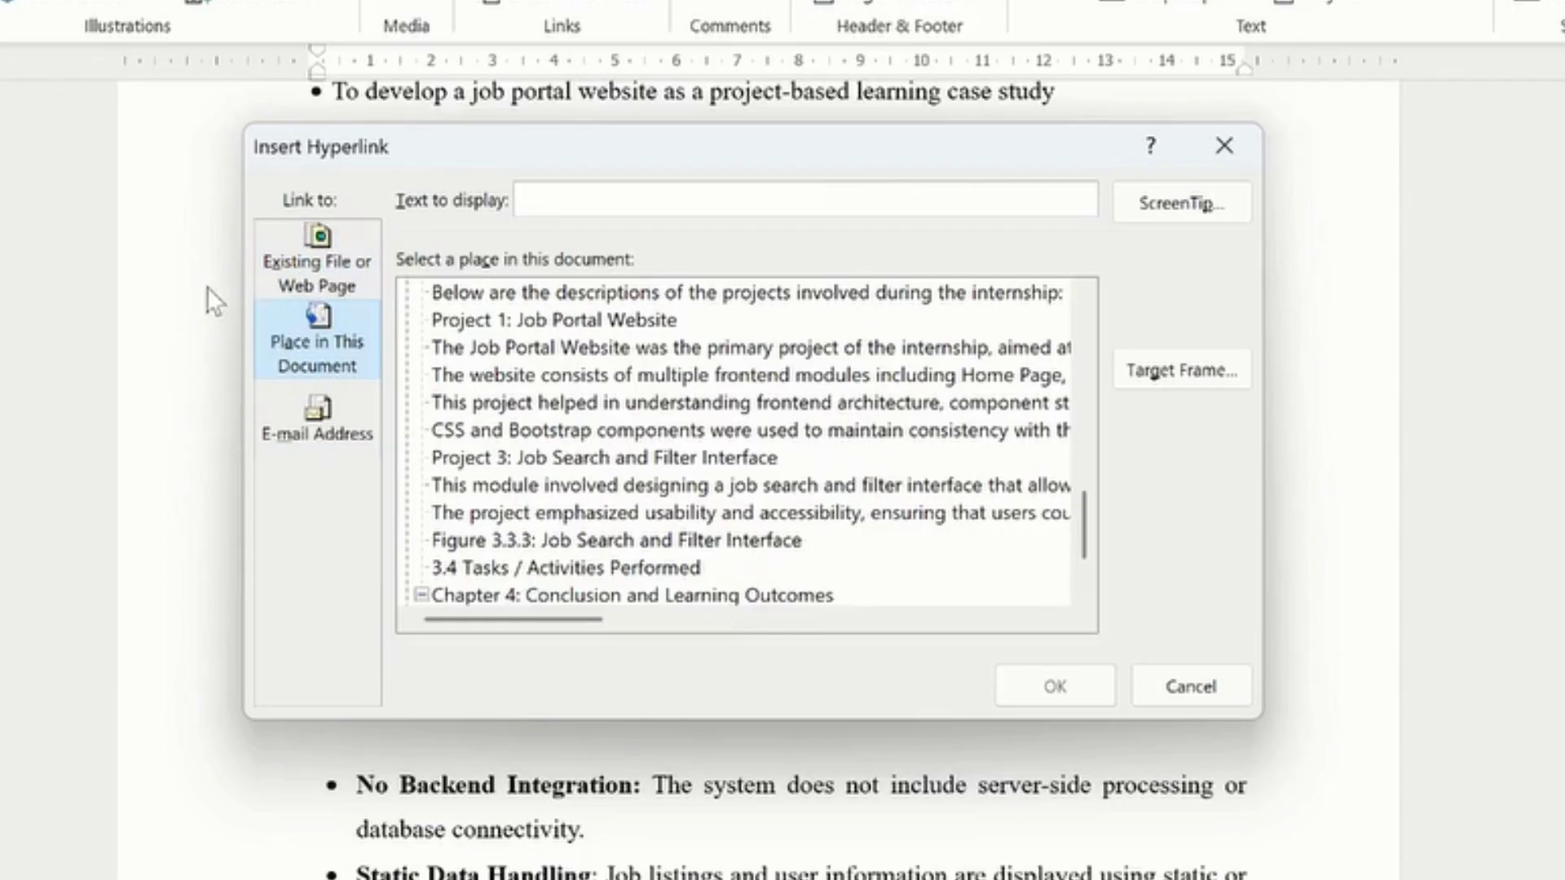
{"action": "left_click", "coordinate": [299, 277]}
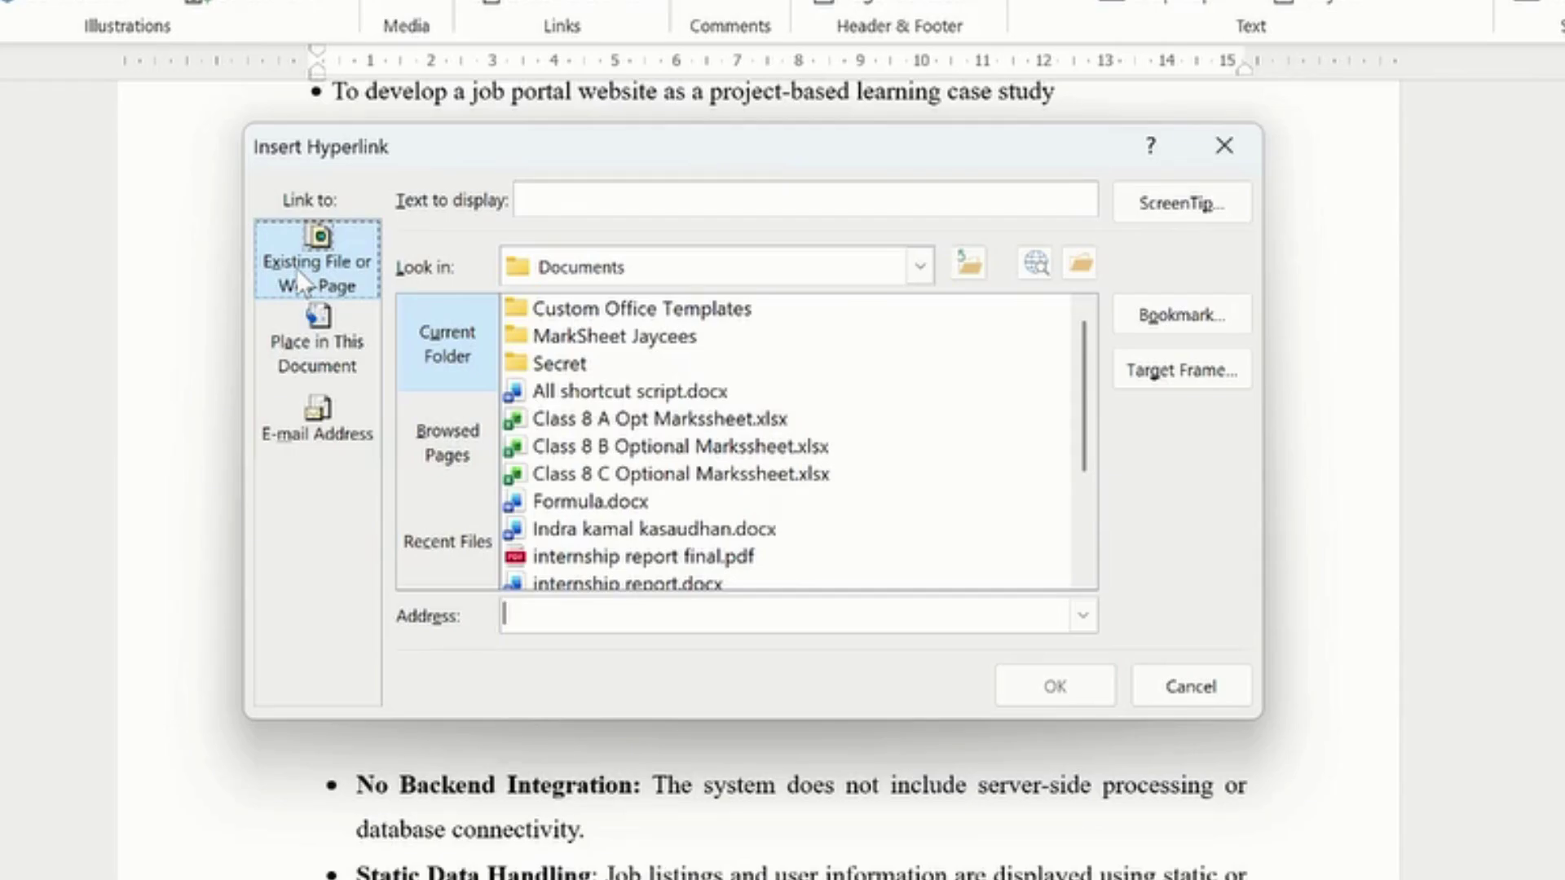
{"action": "left_click", "coordinate": [292, 349]}
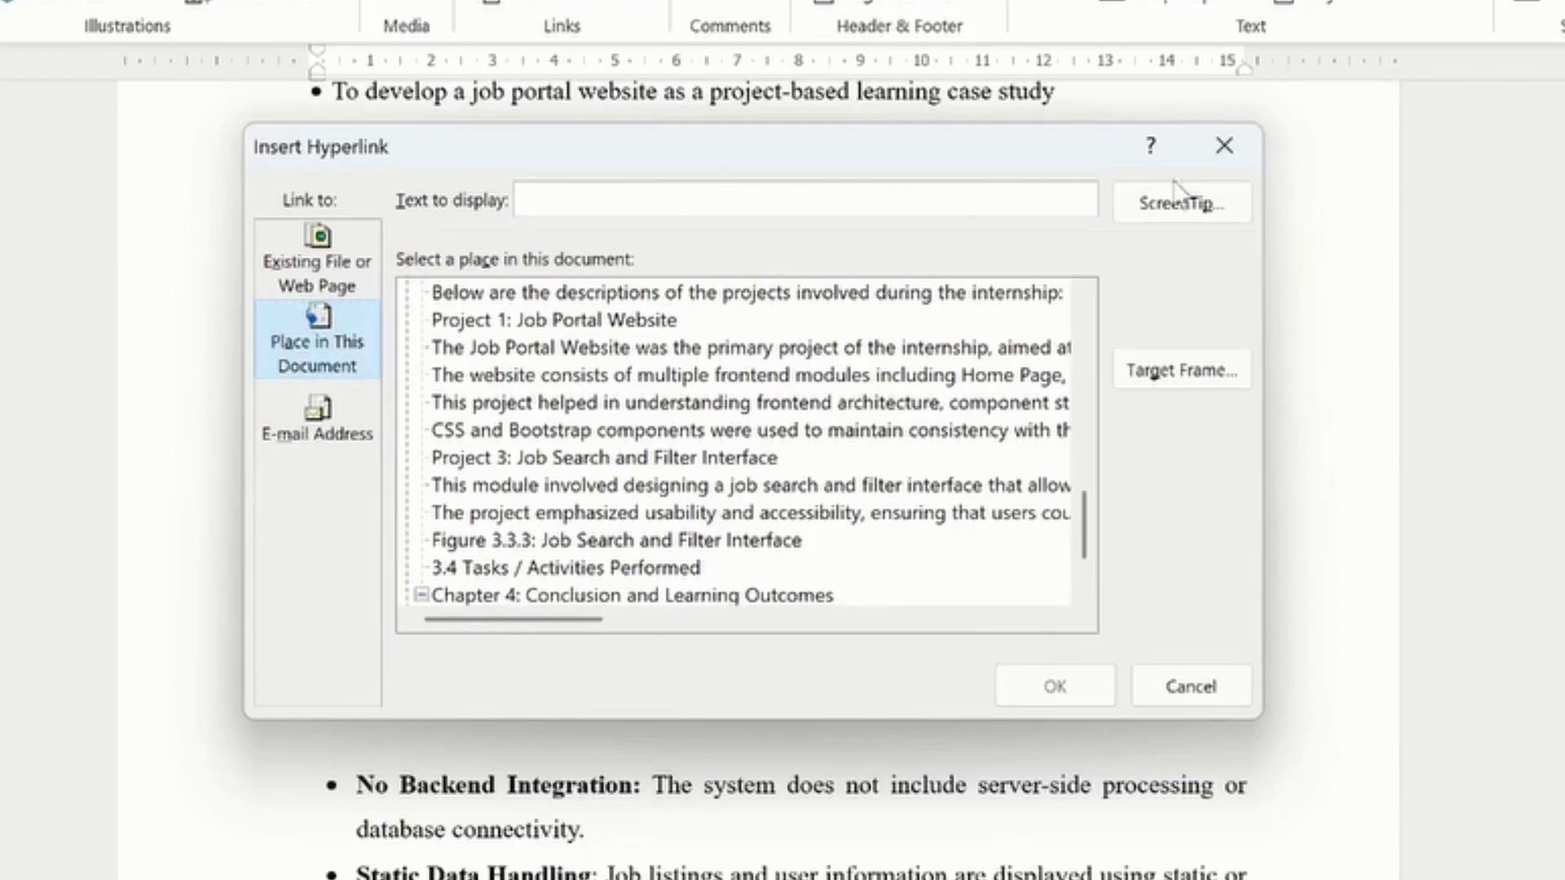
{"action": "left_click", "coordinate": [1224, 147]}
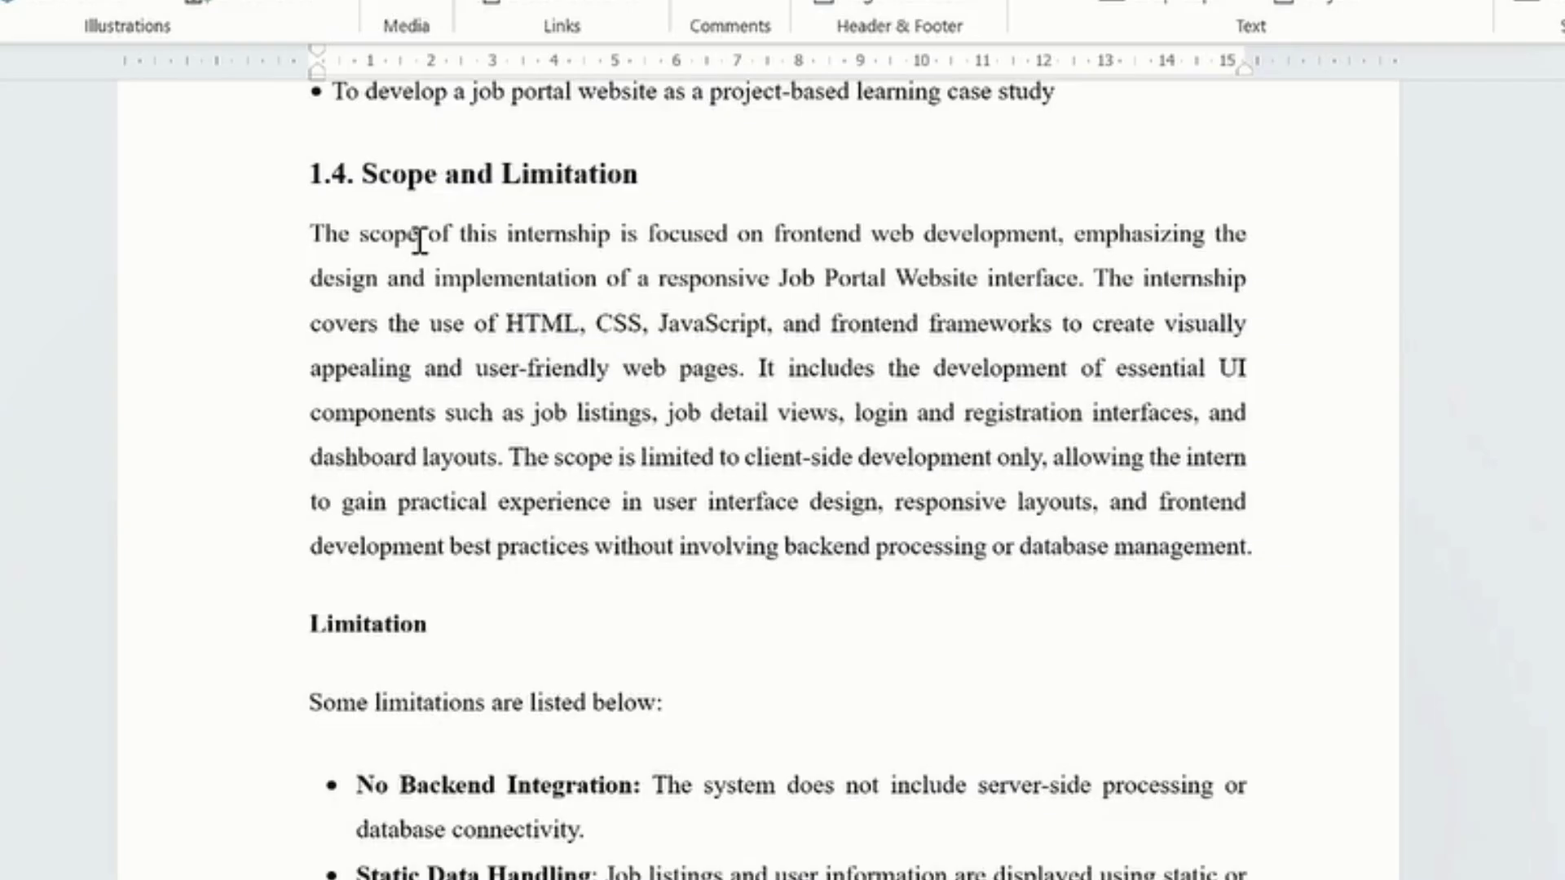
Start a hyperlink on the word "scope" in the first sentence of section 1.4, with Existing File or Web Page as link type.
{"action": "left_click_drag", "start_coordinate": [419, 241], "coordinate": [359, 238]}
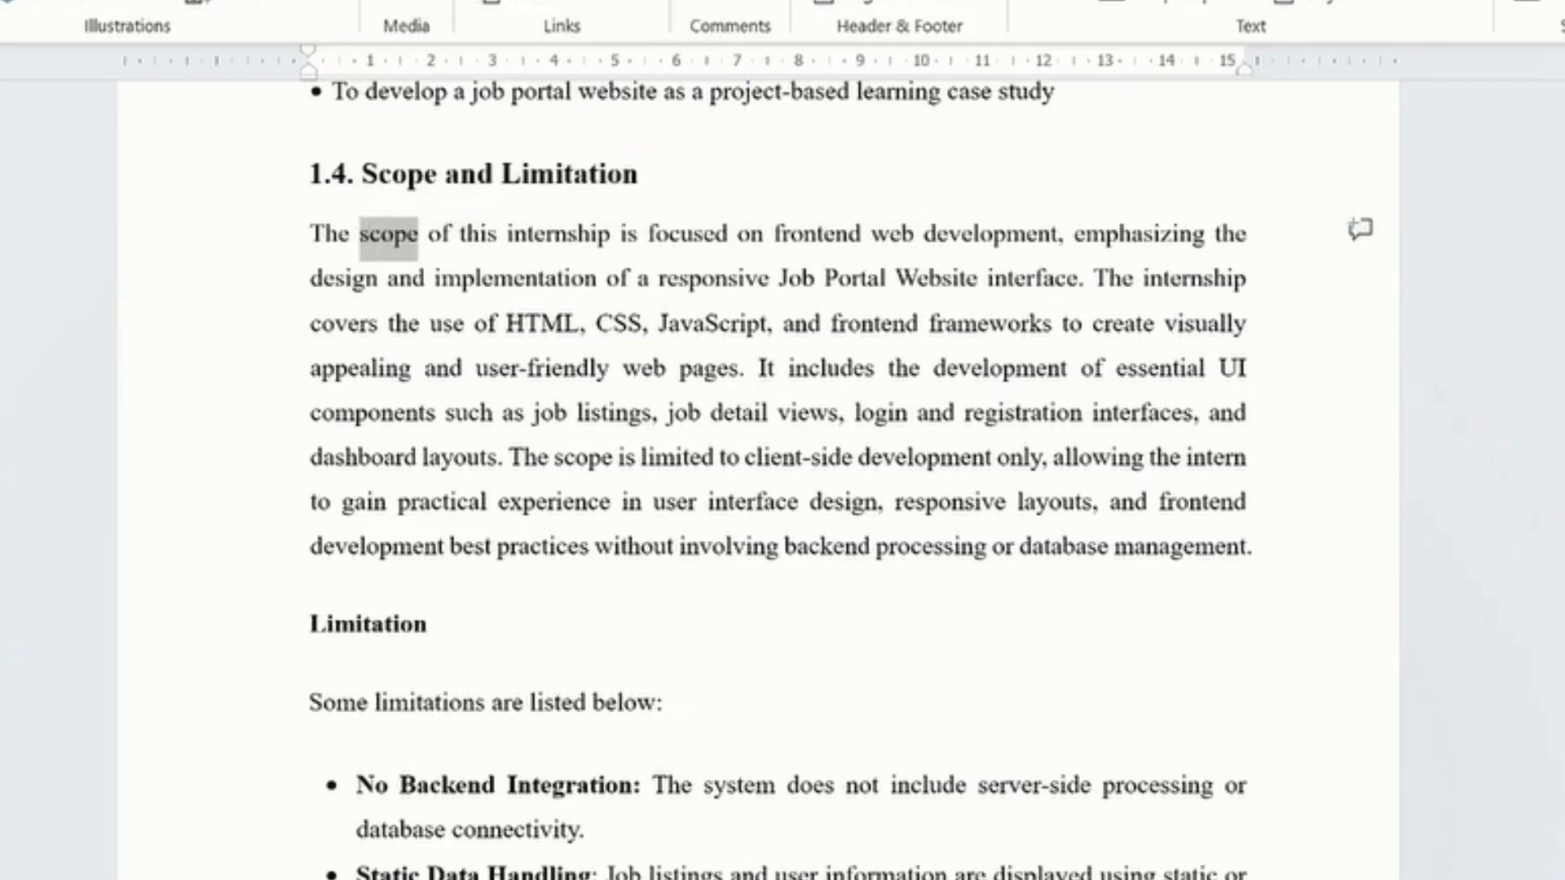
{"action": "left_click", "coordinate": [492, 4]}
{"action": "key", "text": "Escape"}
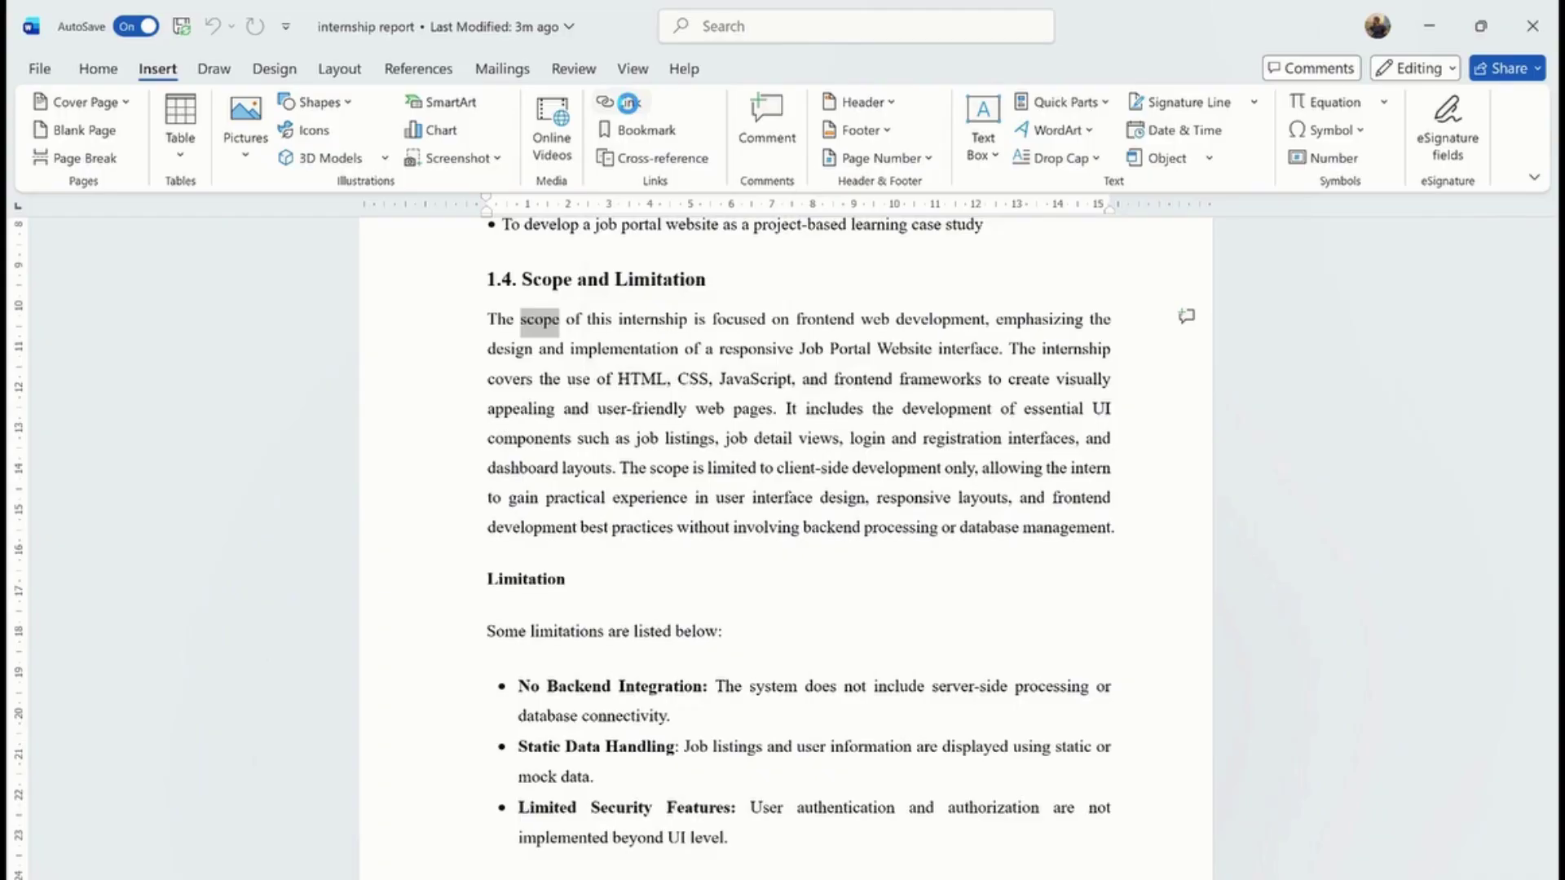
{"action": "left_click", "coordinate": [633, 114]}
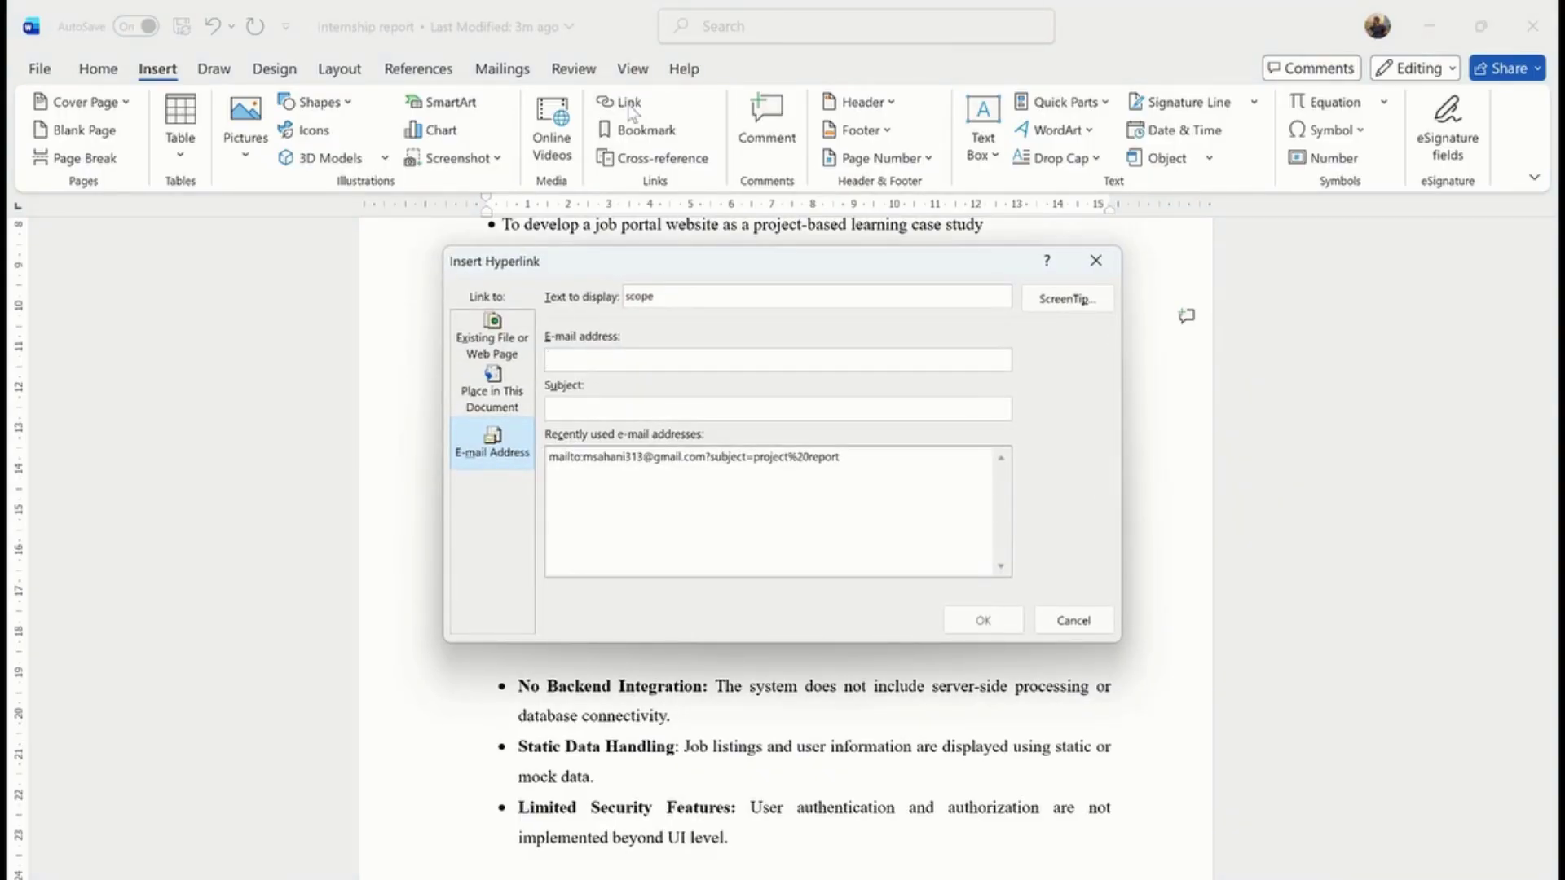
{"action": "left_click", "coordinate": [493, 342]}
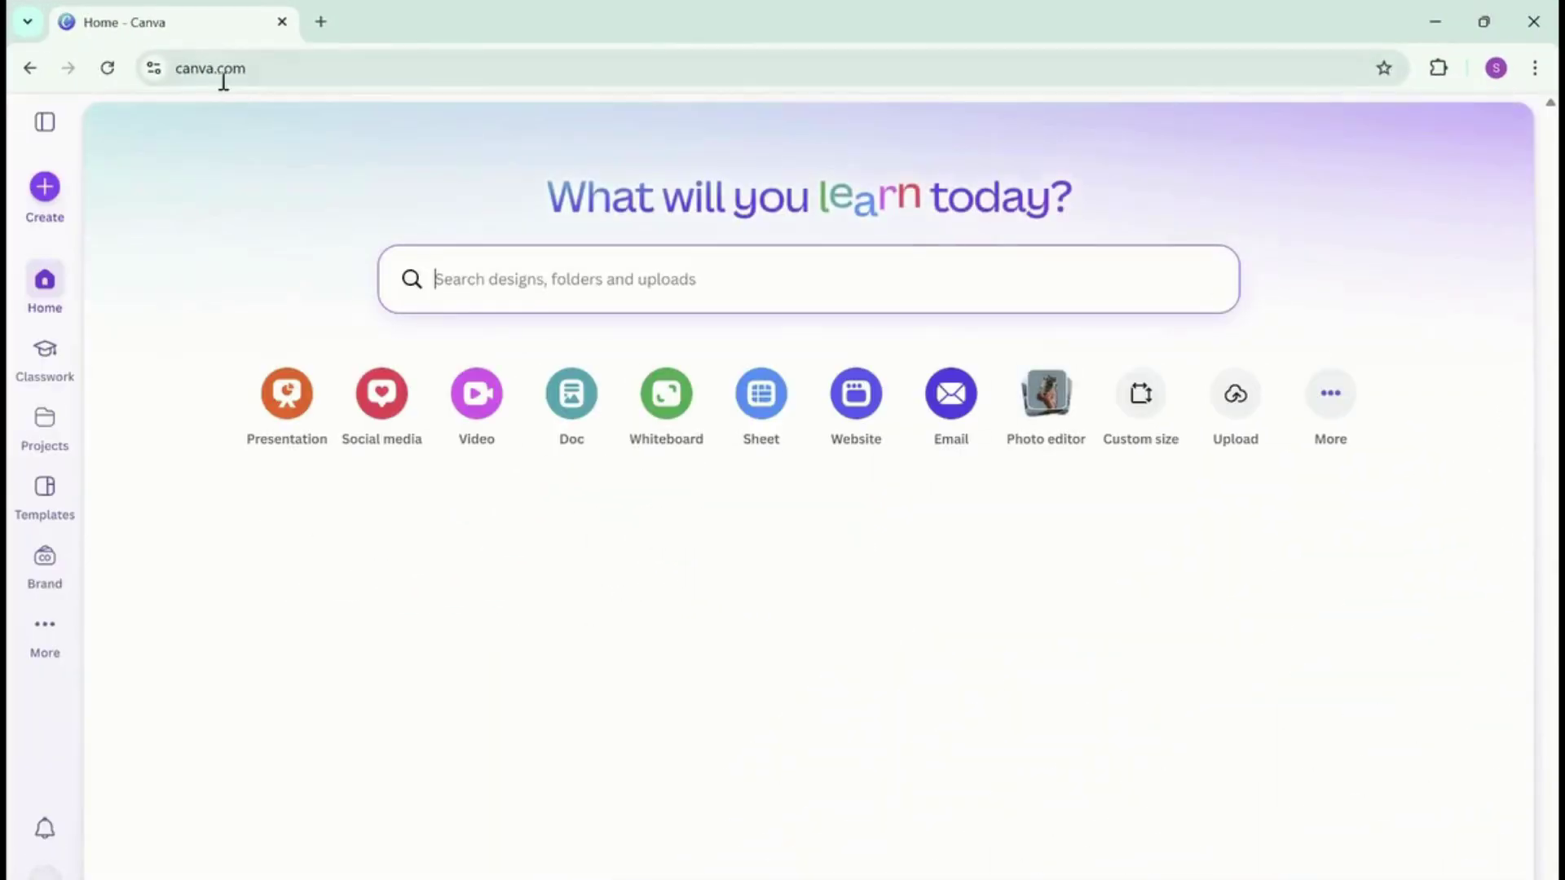
Switch to the browser and copy the full web address of the Canva home page.
{"action": "left_click", "coordinate": [199, 66]}
{"action": "key", "text": "ctrl+c"}
{"action": "left_click", "coordinate": [270, 63]}
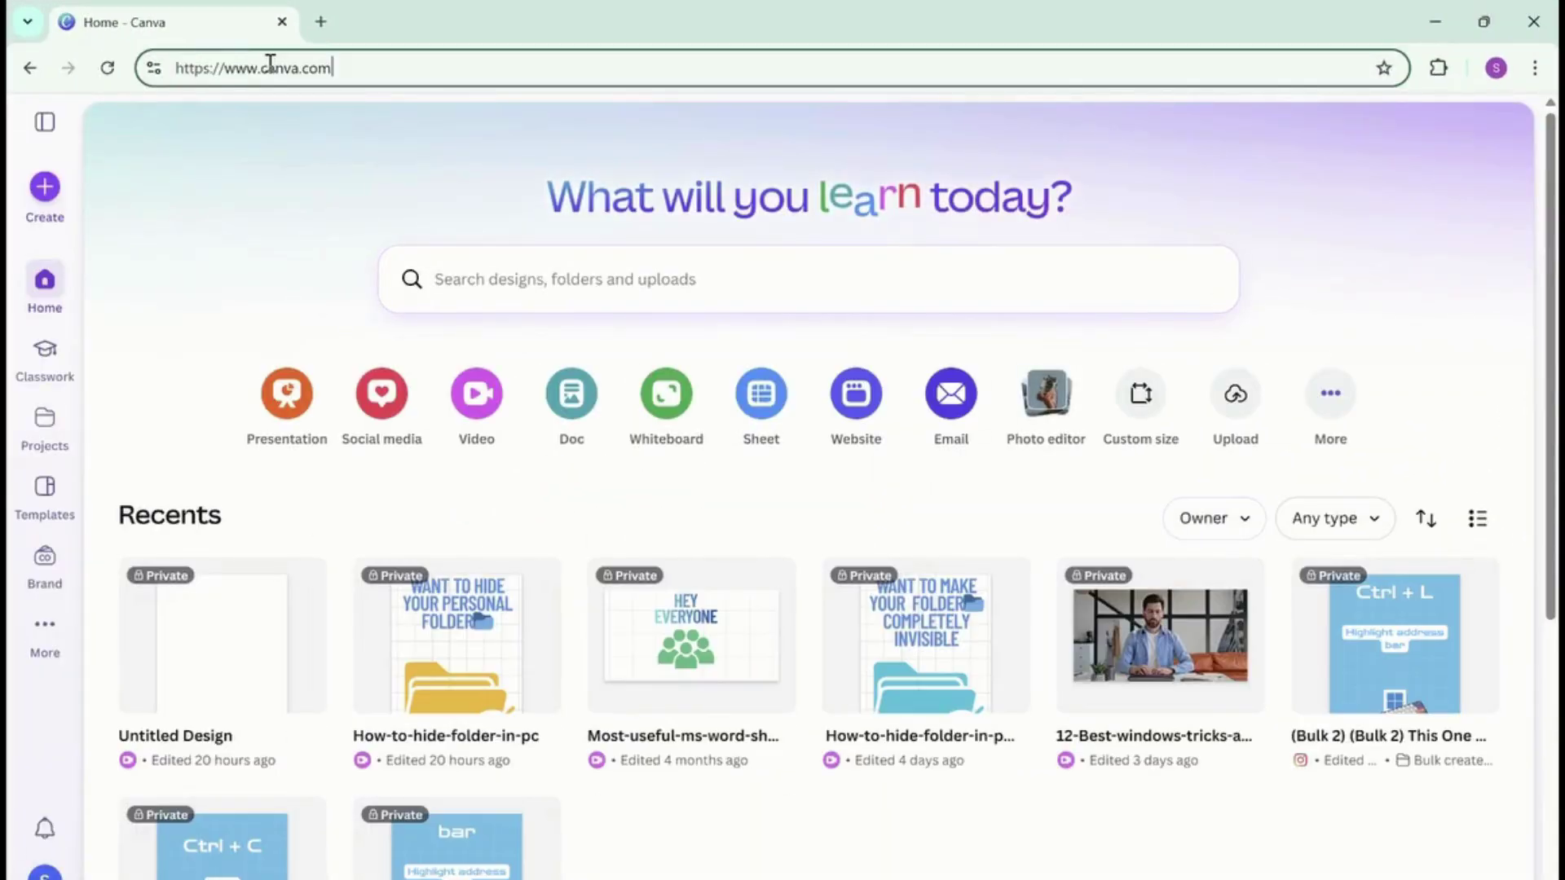
{"action": "left_click_drag", "start_coordinate": [360, 64], "coordinate": [173, 68]}
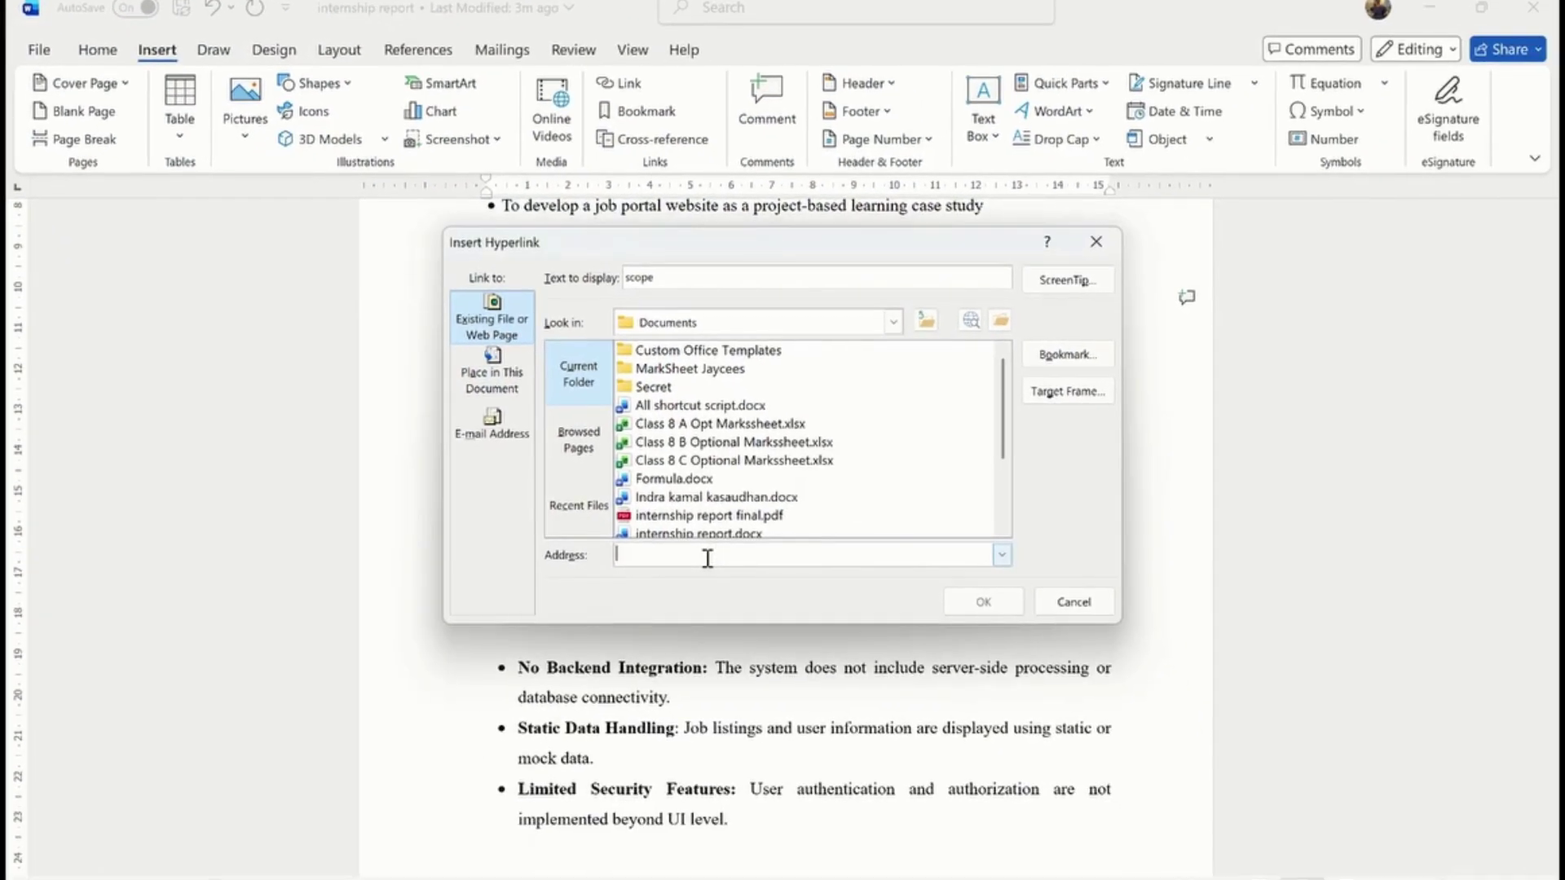
{"action": "key", "text": "ctrl+v"}
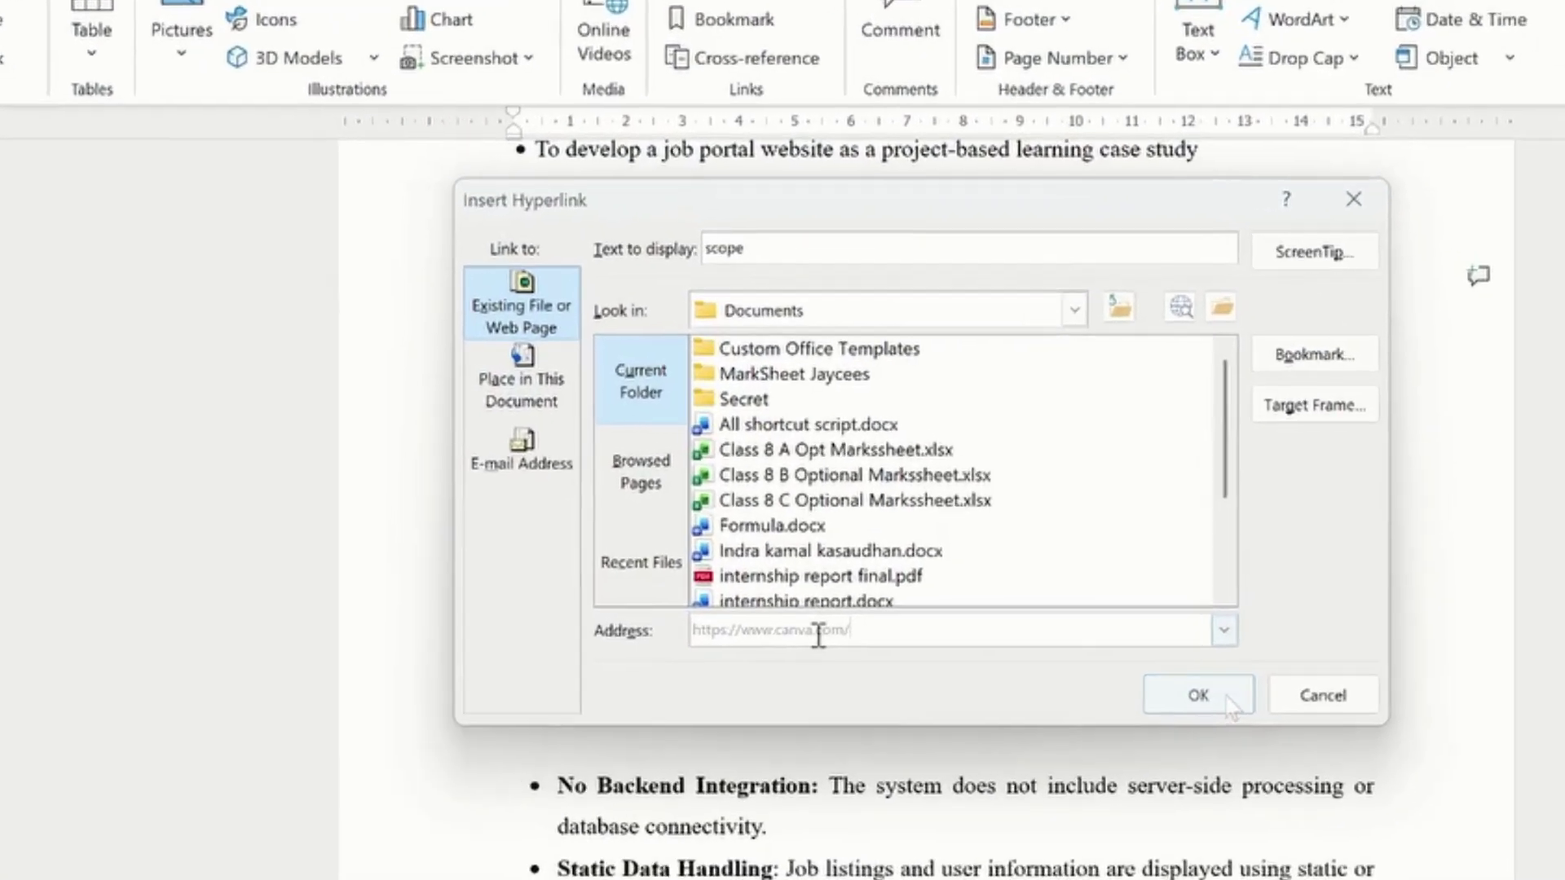
{"action": "key", "text": "ctrl+z"}
{"action": "key", "text": "ctrl+v"}
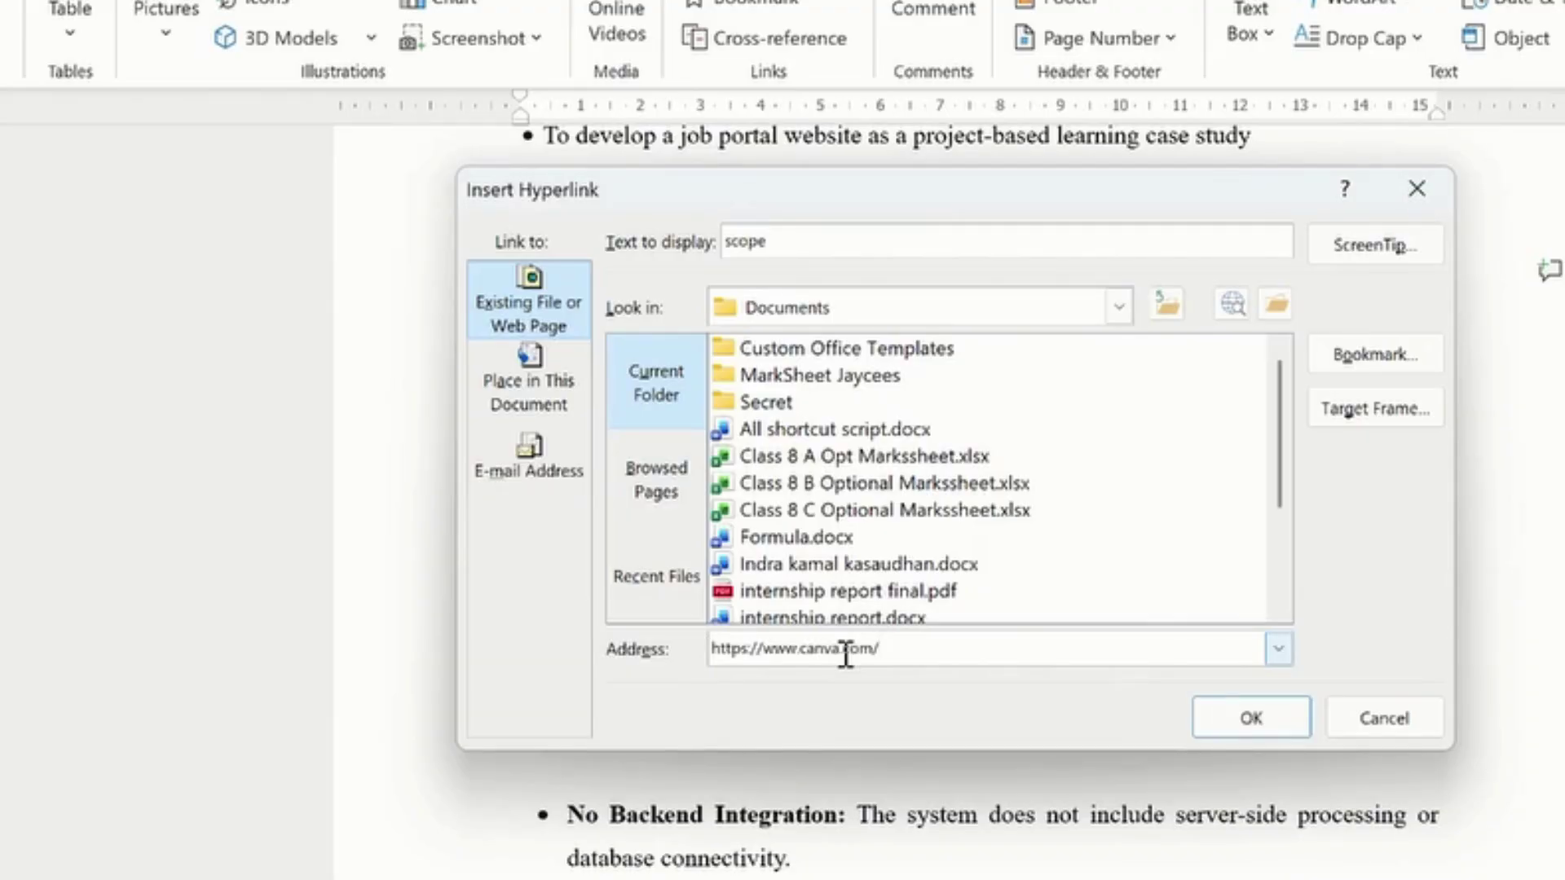
{"action": "left_click", "coordinate": [1281, 719]}
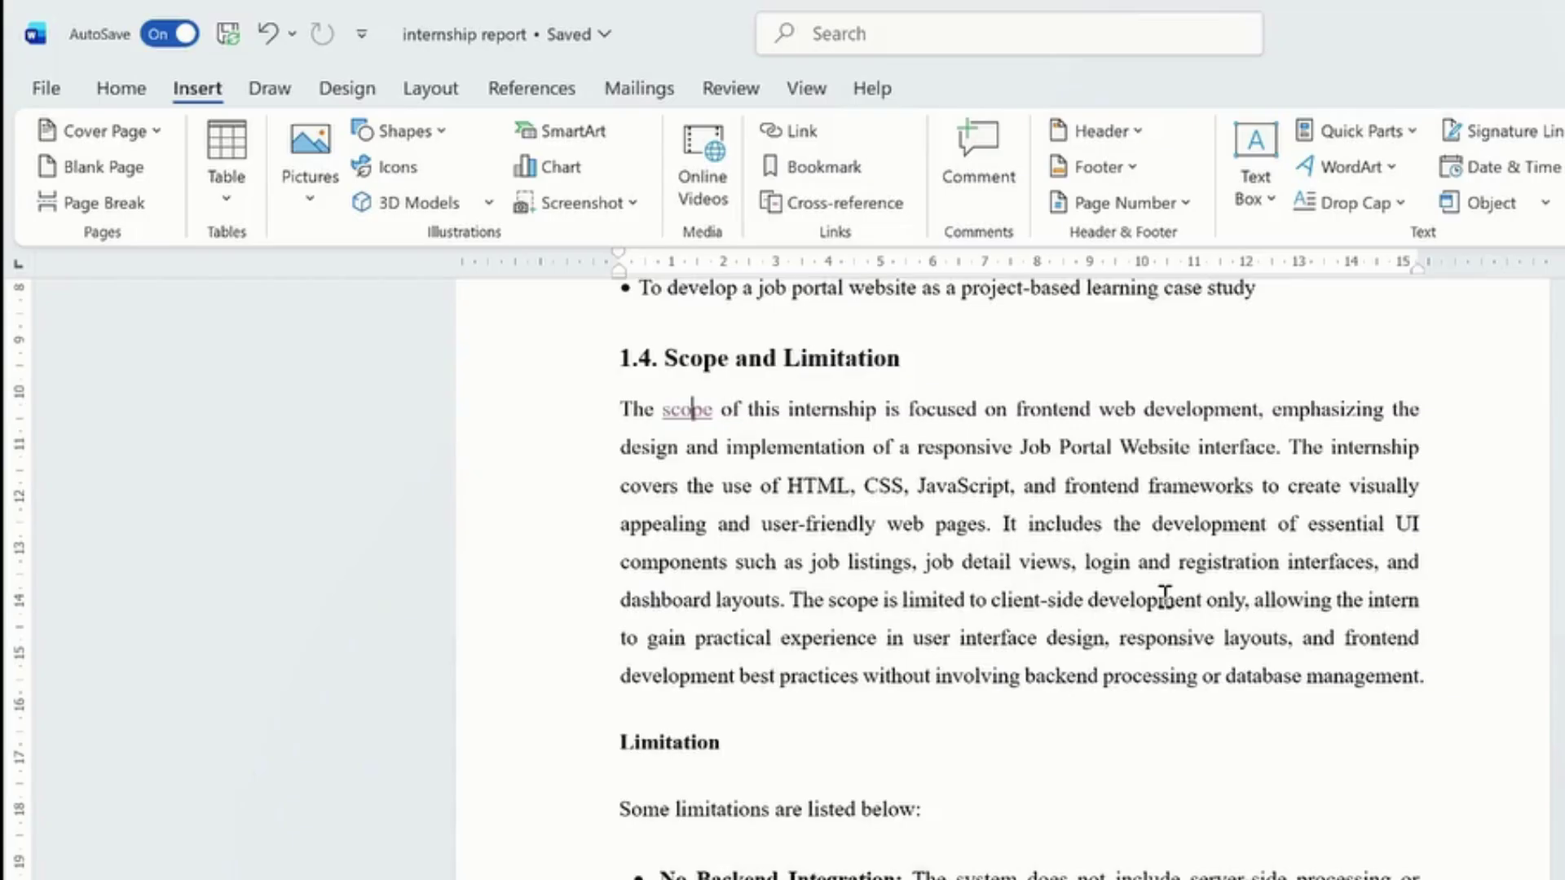
Link "Organizational hierarchy" in the Lists of Figures to the document heading 2.2 Organizational Hierarchy, and follow the link to test it.
{"action": "scroll", "coordinate": [1166, 597], "scroll_direction": "up", "scroll_amount": 20}
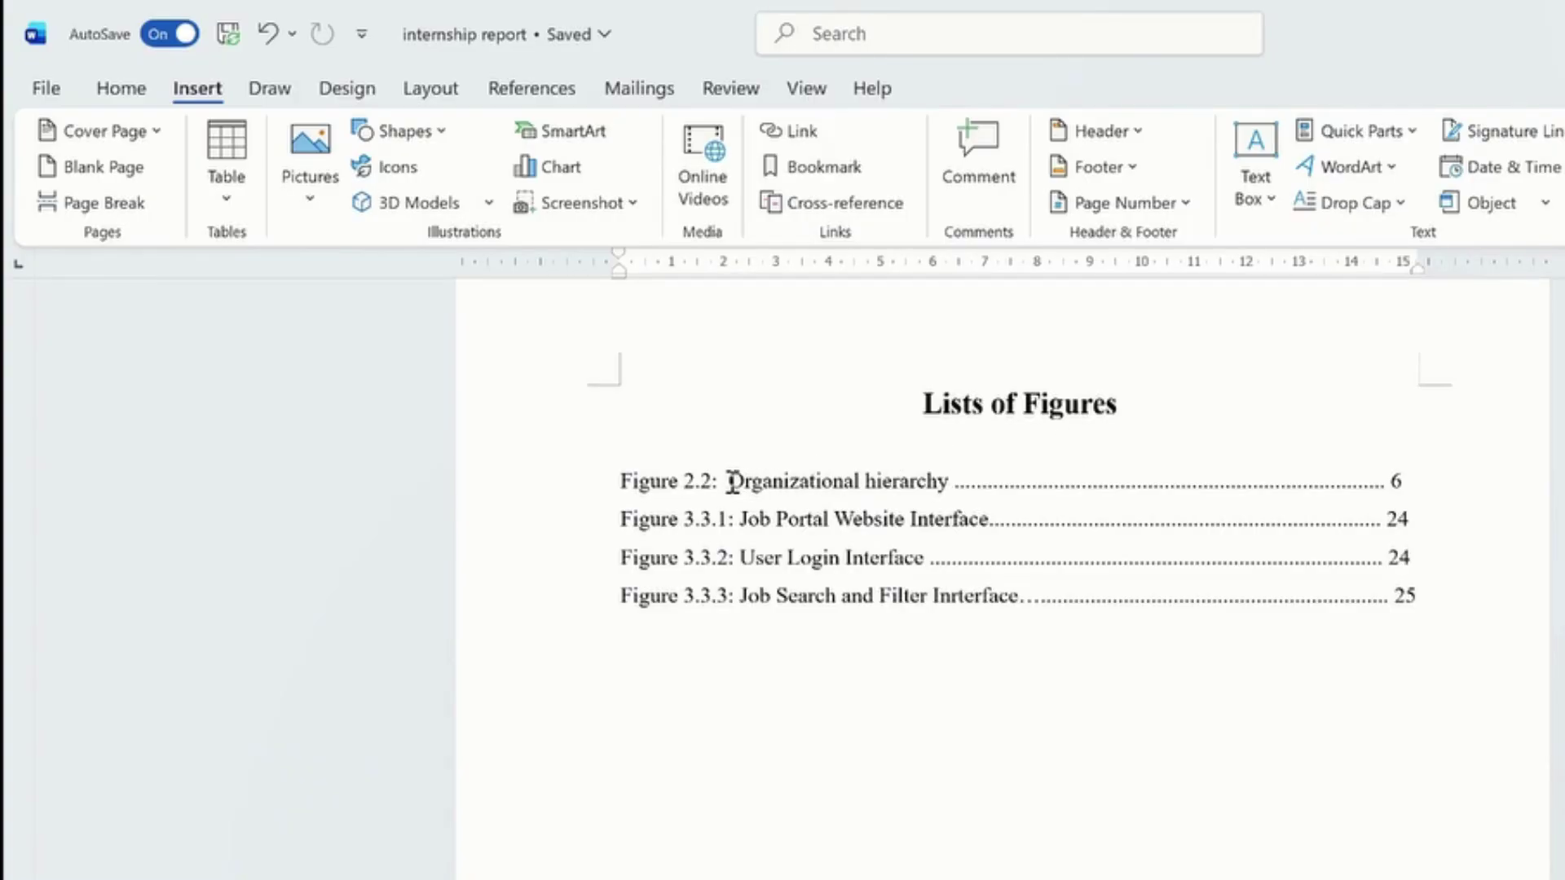
{"action": "left_click_drag", "start_coordinate": [729, 481], "coordinate": [933, 493]}
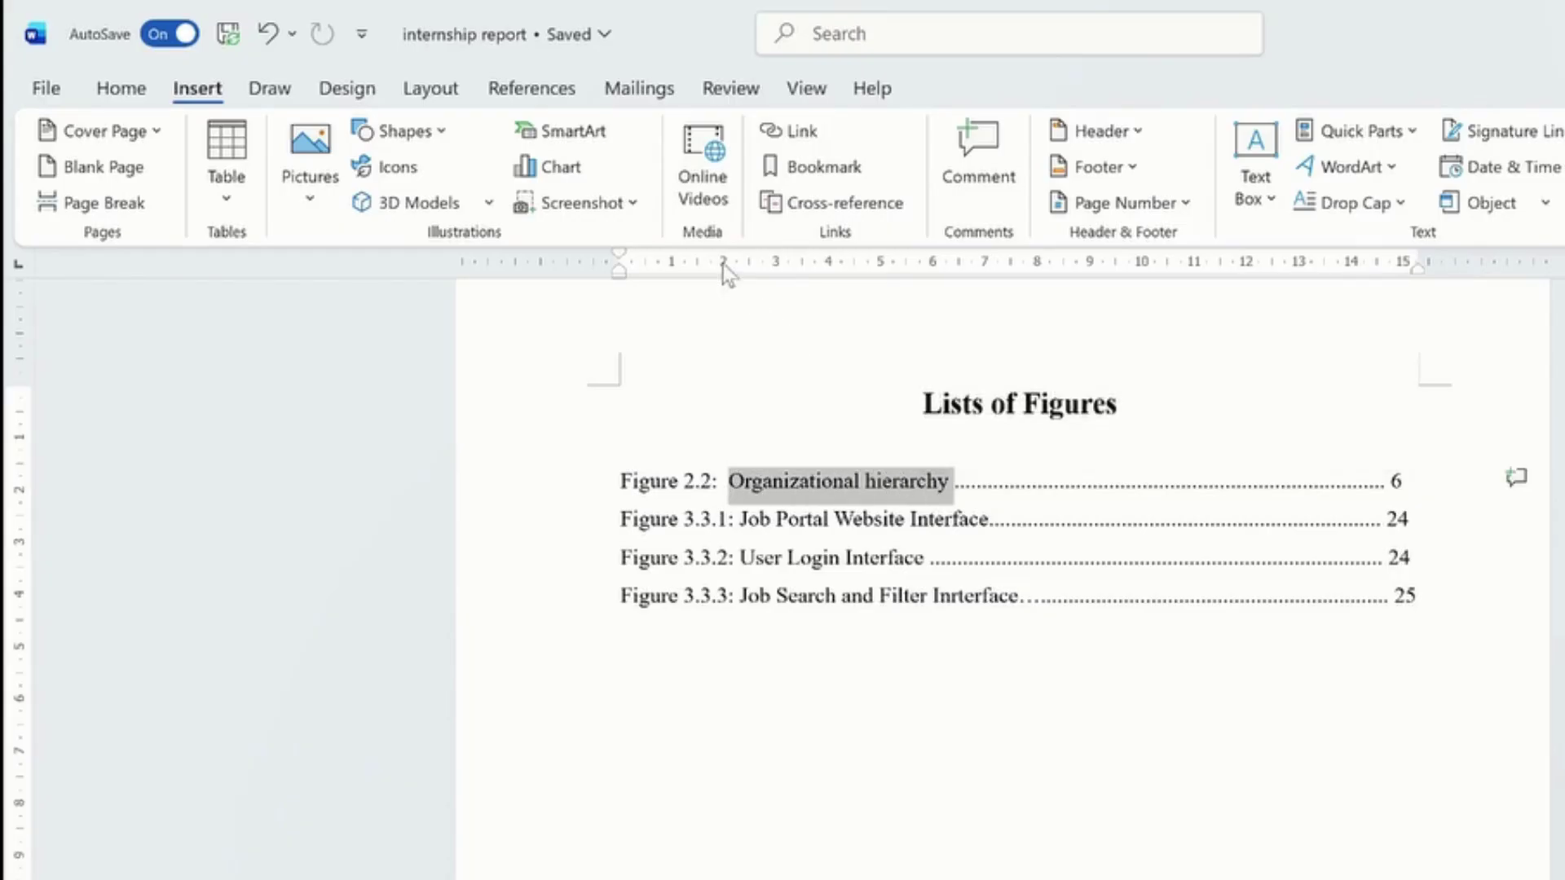
{"action": "left_click", "coordinate": [819, 141]}
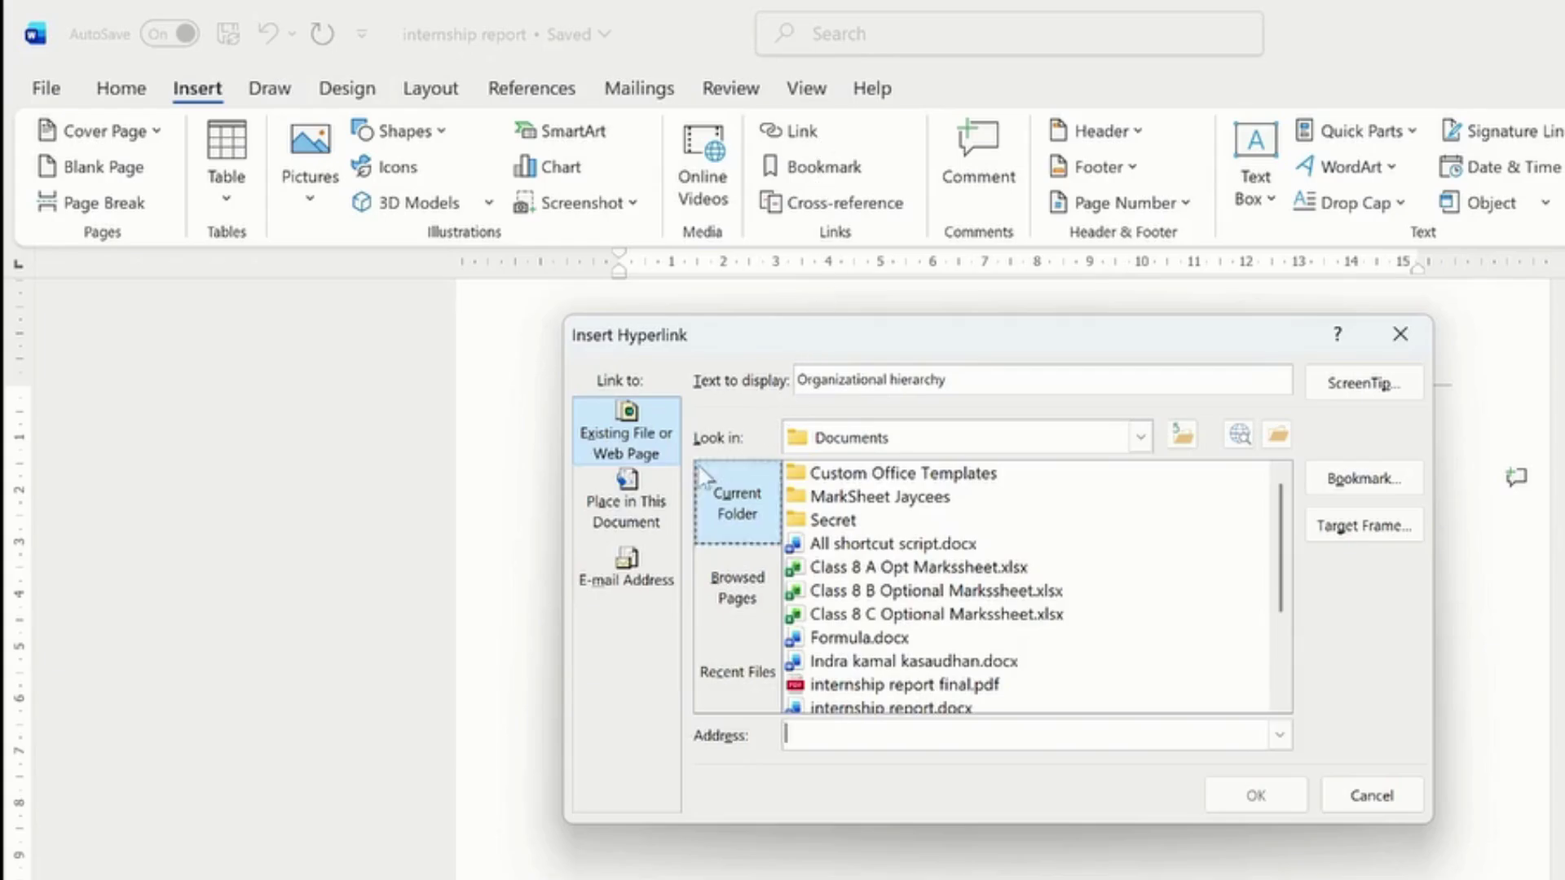
{"action": "left_click", "coordinate": [650, 521]}
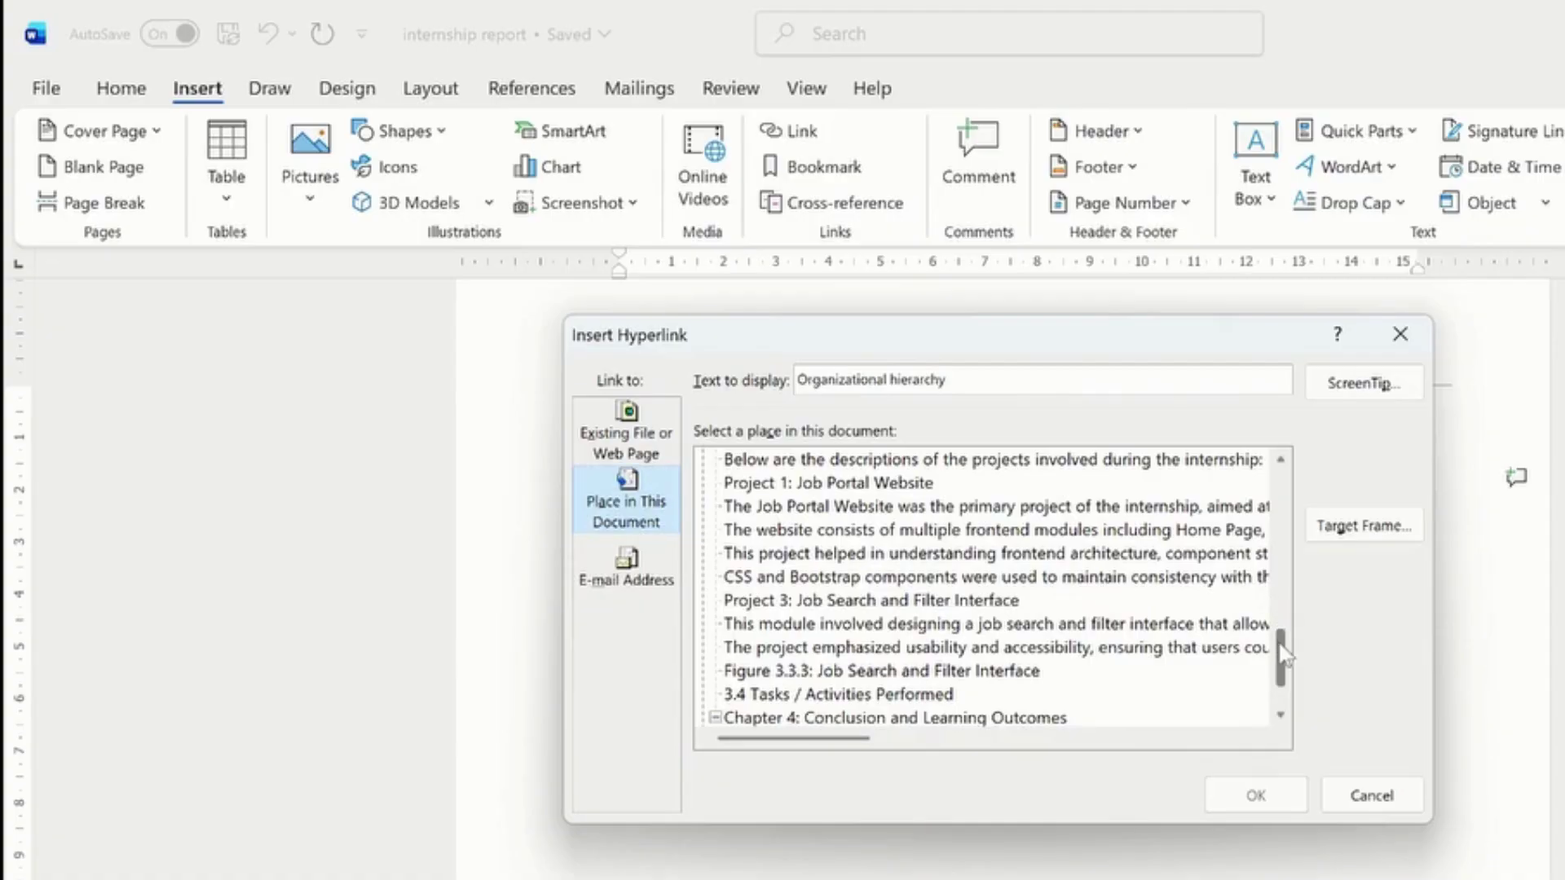
{"action": "left_click_drag", "start_coordinate": [1282, 657], "coordinate": [1286, 670]}
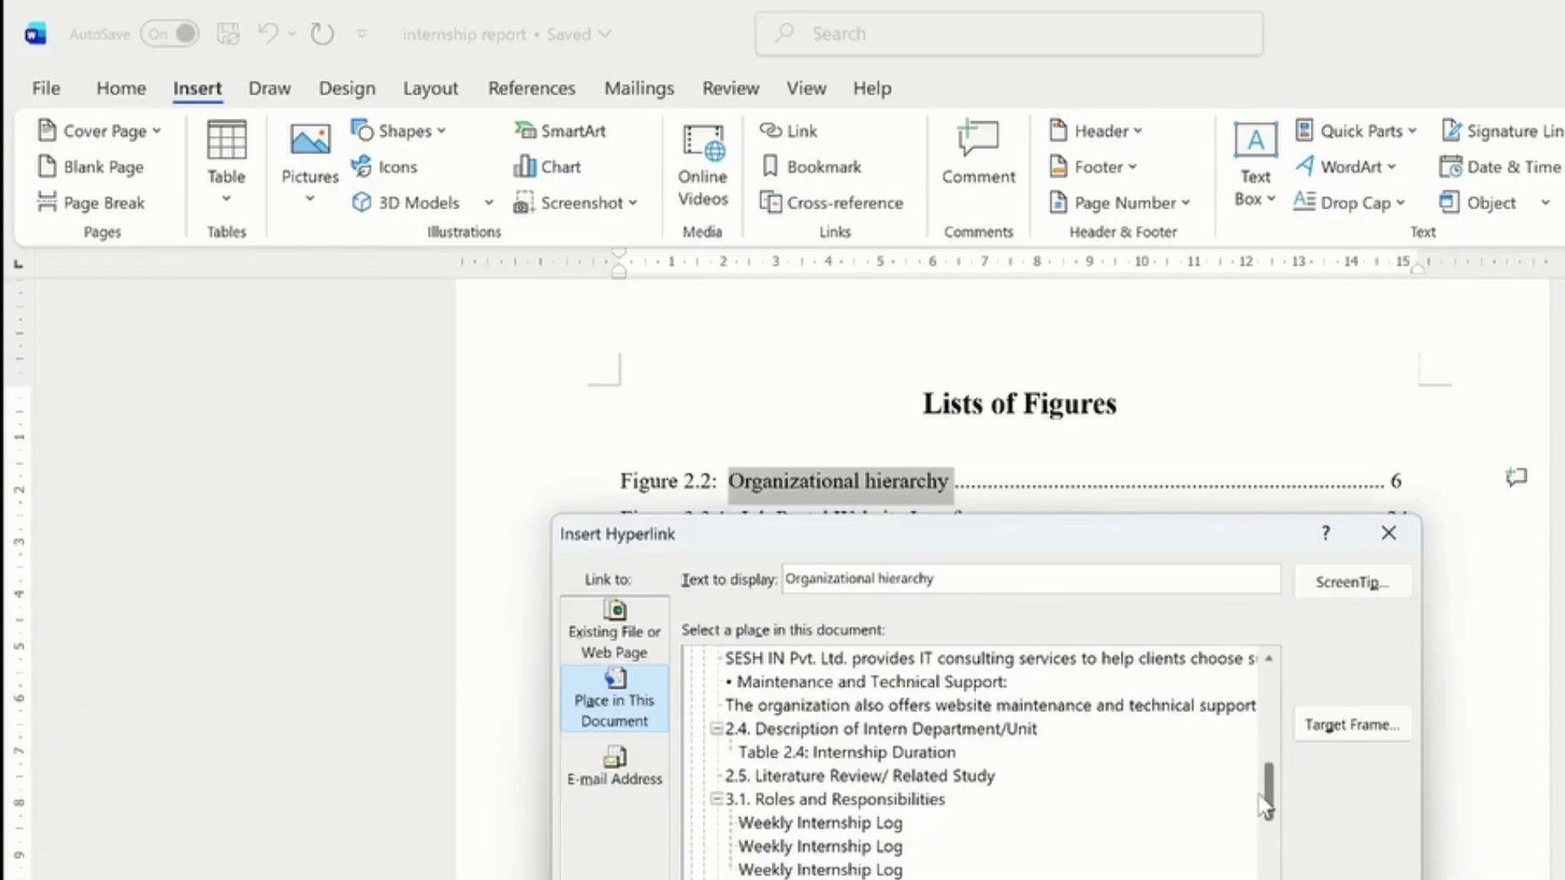
{"action": "left_click_drag", "start_coordinate": [1266, 807], "coordinate": [1261, 766]}
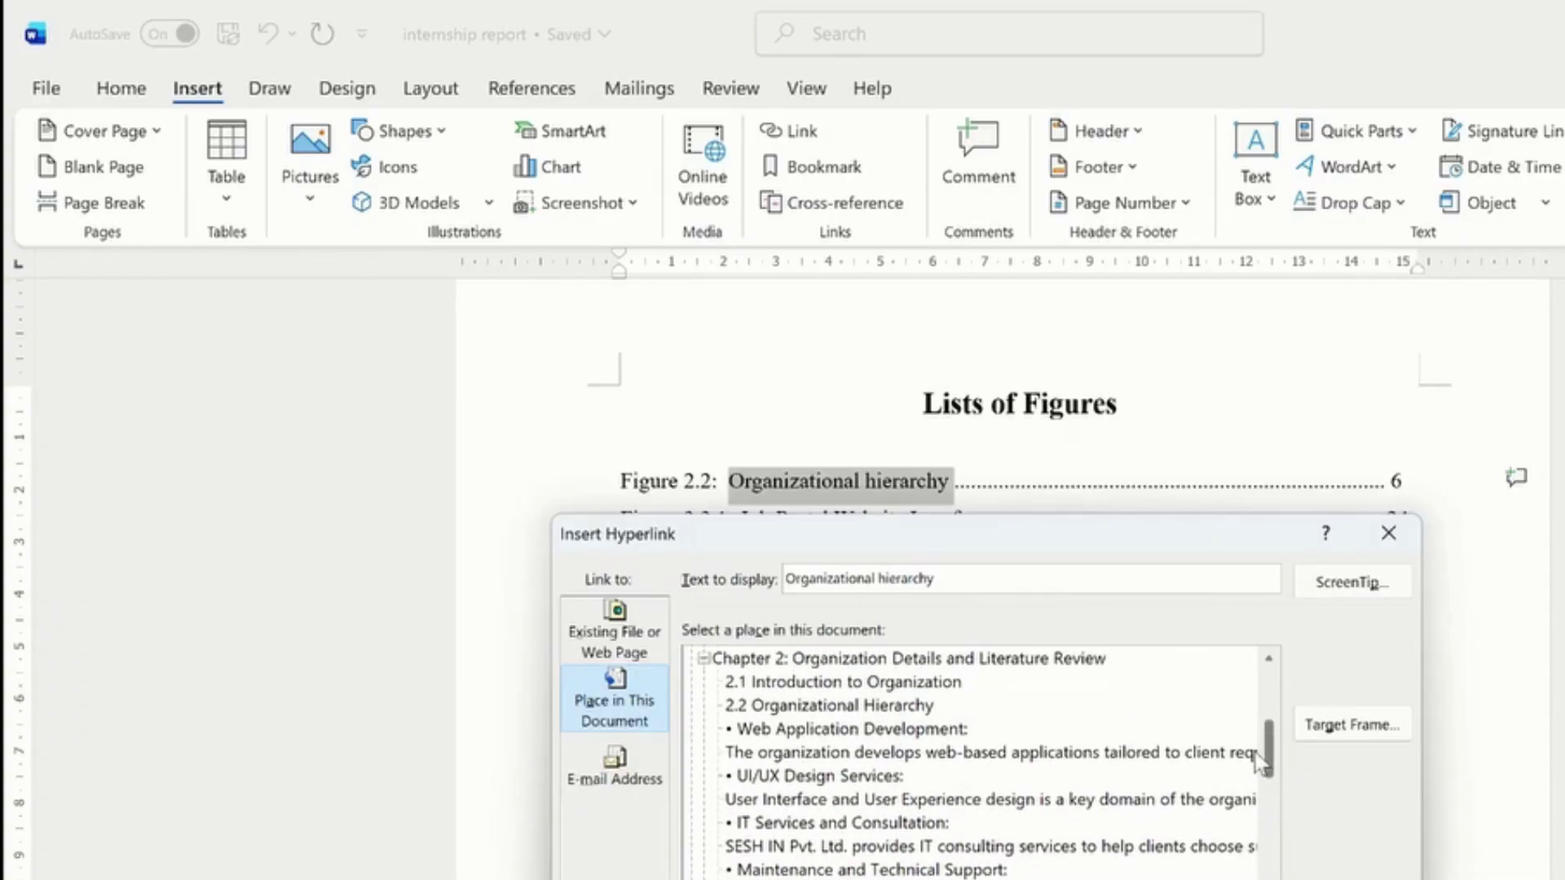
{"action": "left_click", "coordinate": [858, 706]}
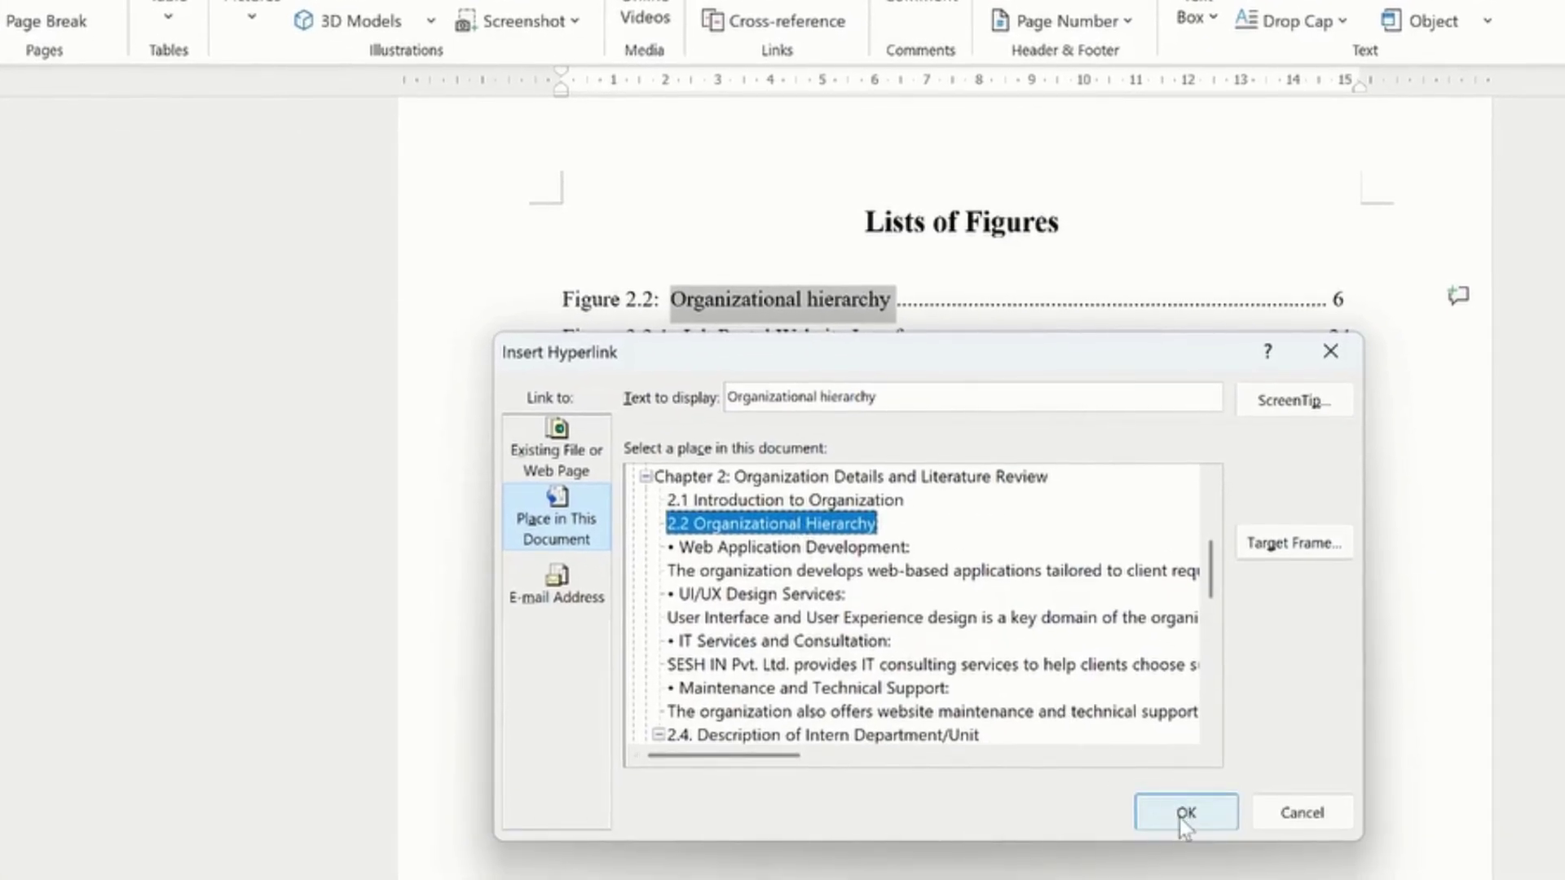
{"action": "left_click", "coordinate": [1184, 821]}
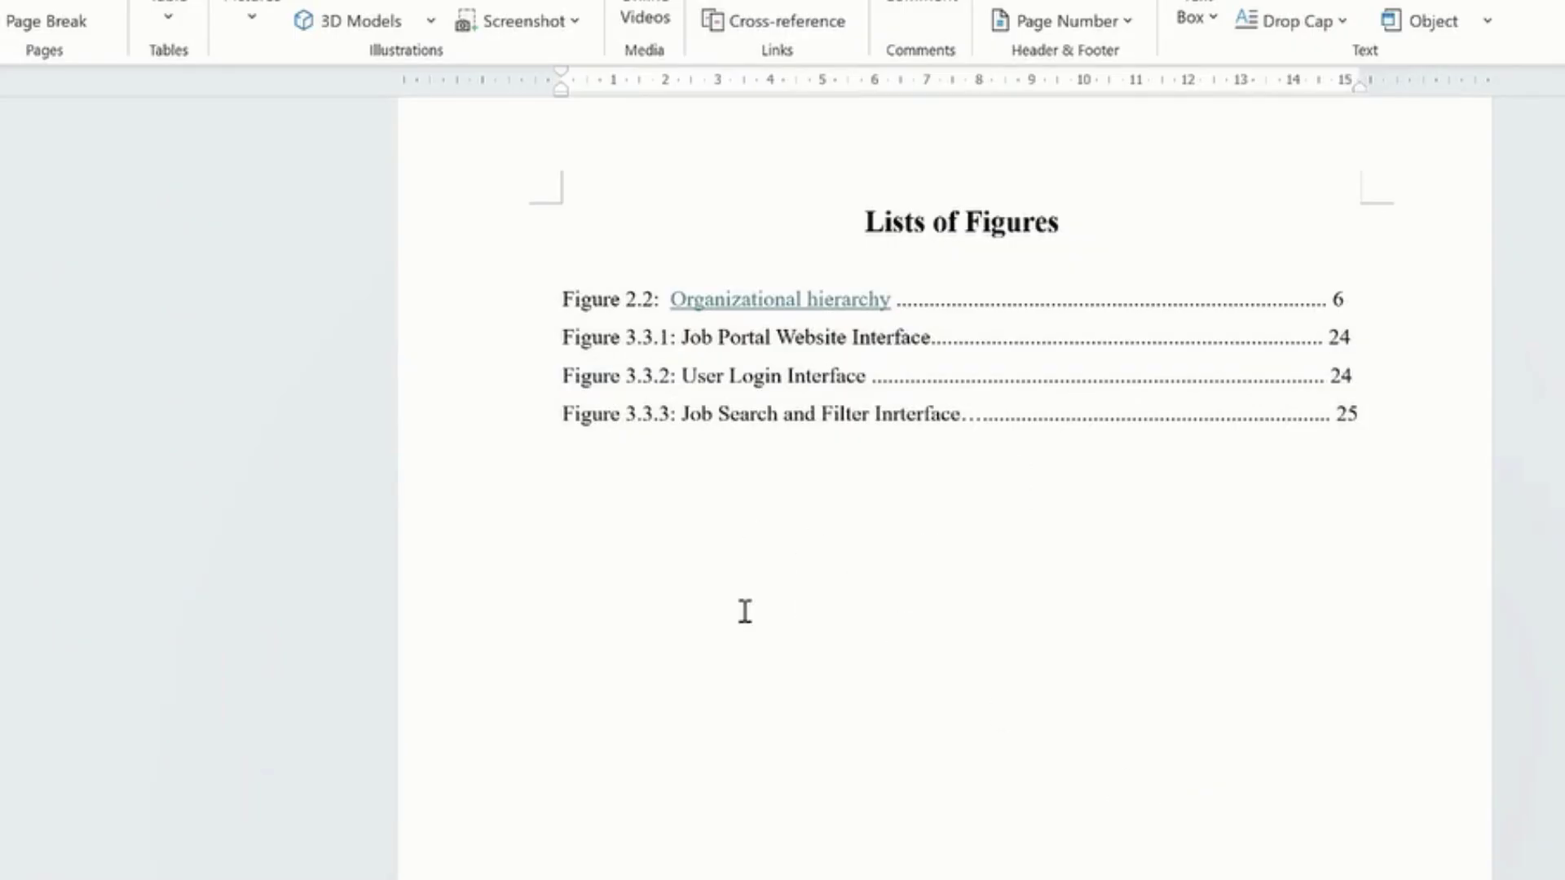
{"action": "left_click", "coordinate": [745, 298], "text": "ctrl"}
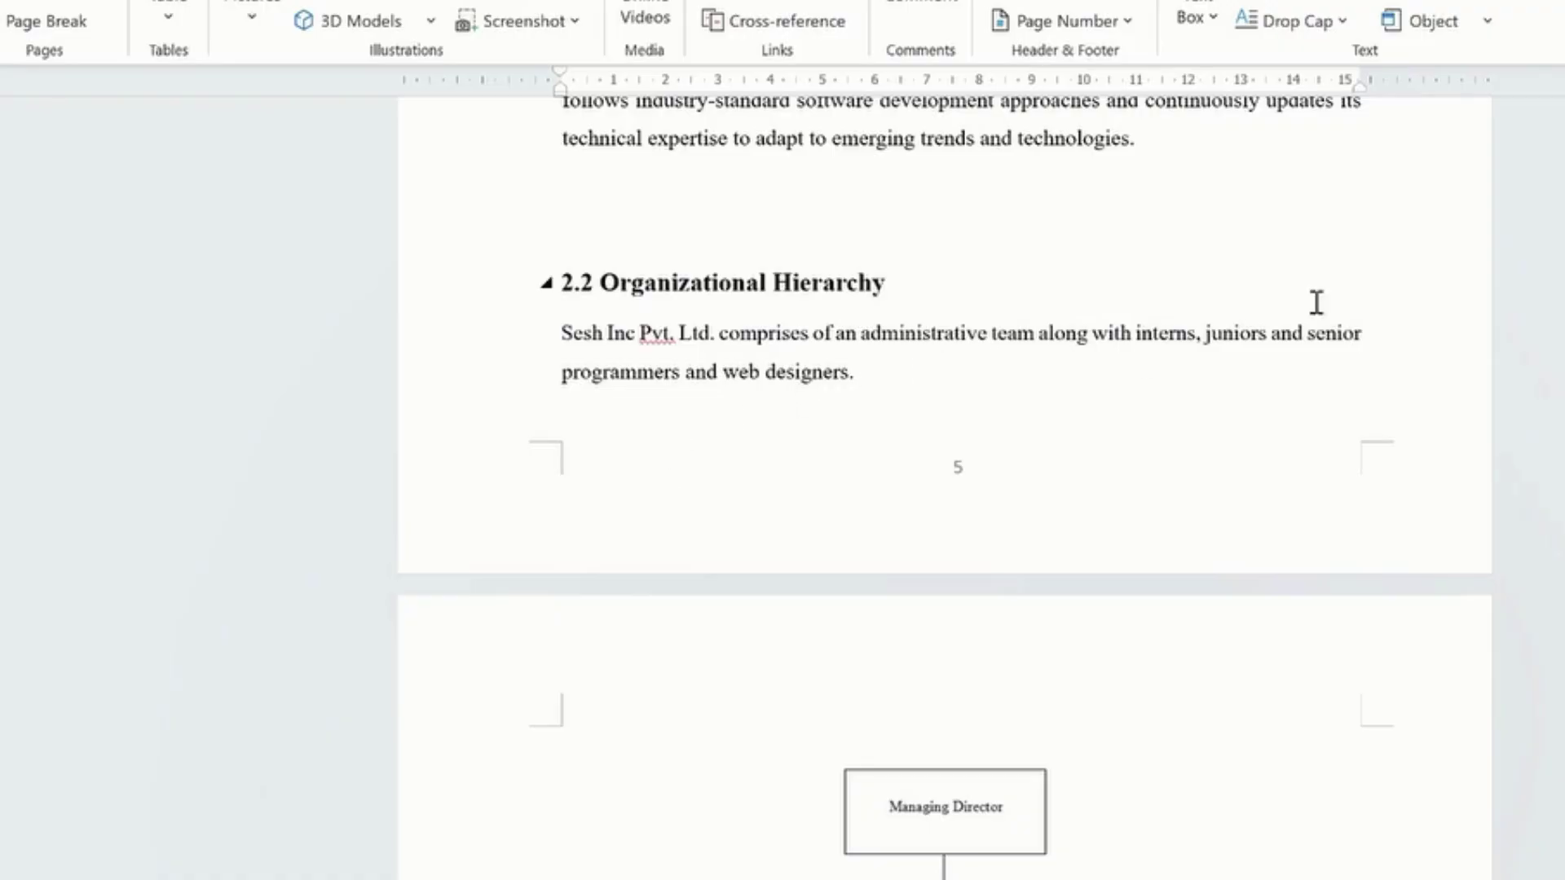
Link the word "organization" in the Web Application Development paragraph to the existing file class9computer in the paper folder.
{"action": "scroll", "coordinate": [943, 481], "scroll_direction": "down", "scroll_amount": 15}
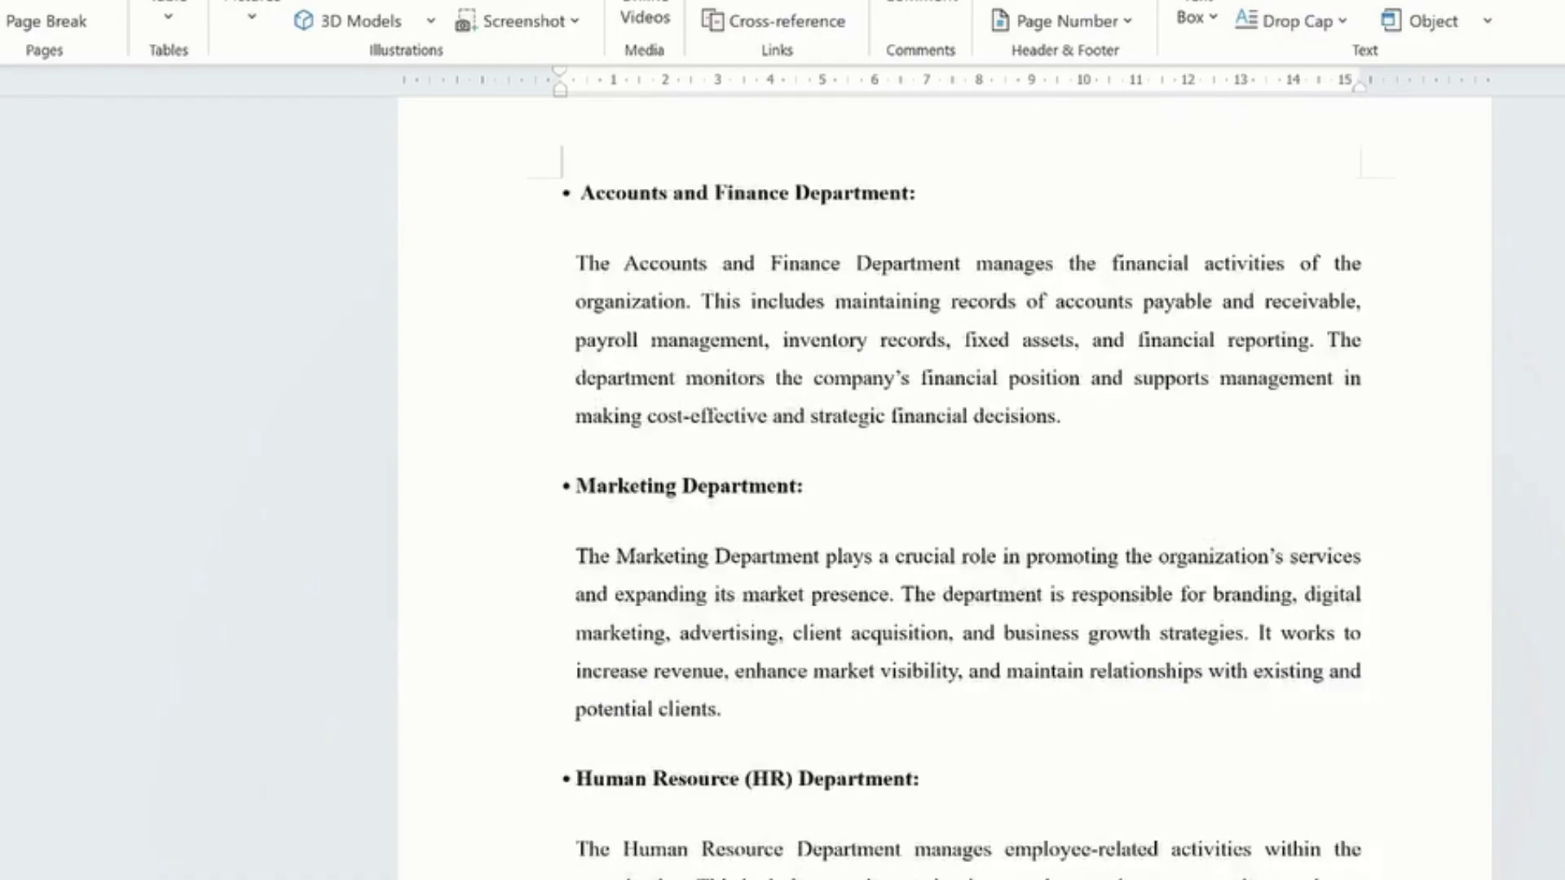
{"action": "scroll", "coordinate": [944, 480], "scroll_direction": "down", "scroll_amount": 5}
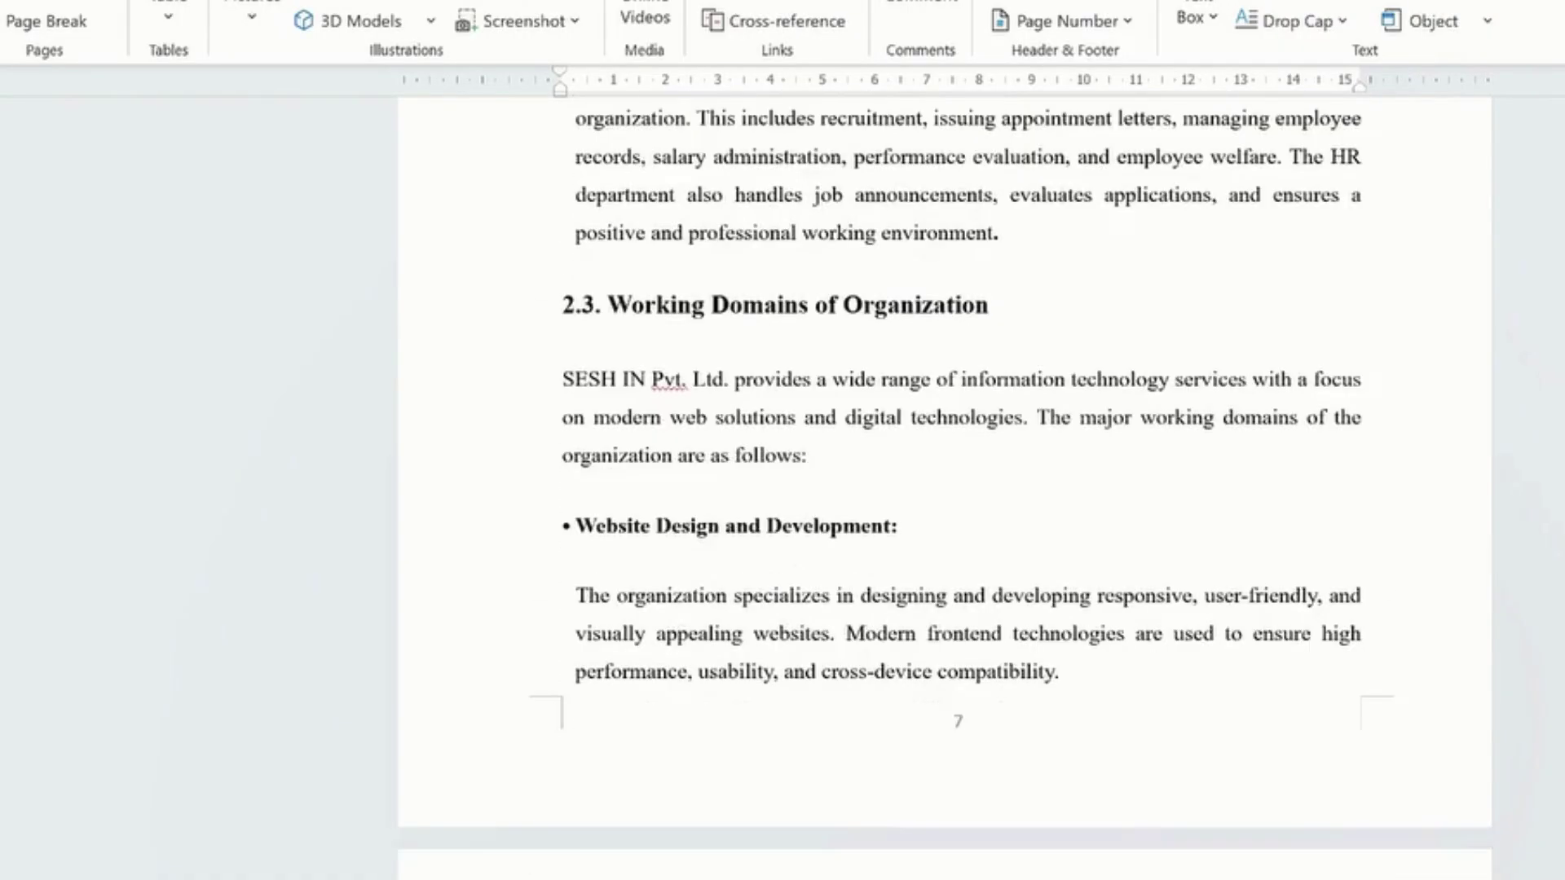
{"action": "scroll", "coordinate": [943, 481], "scroll_direction": "down", "scroll_amount": 11}
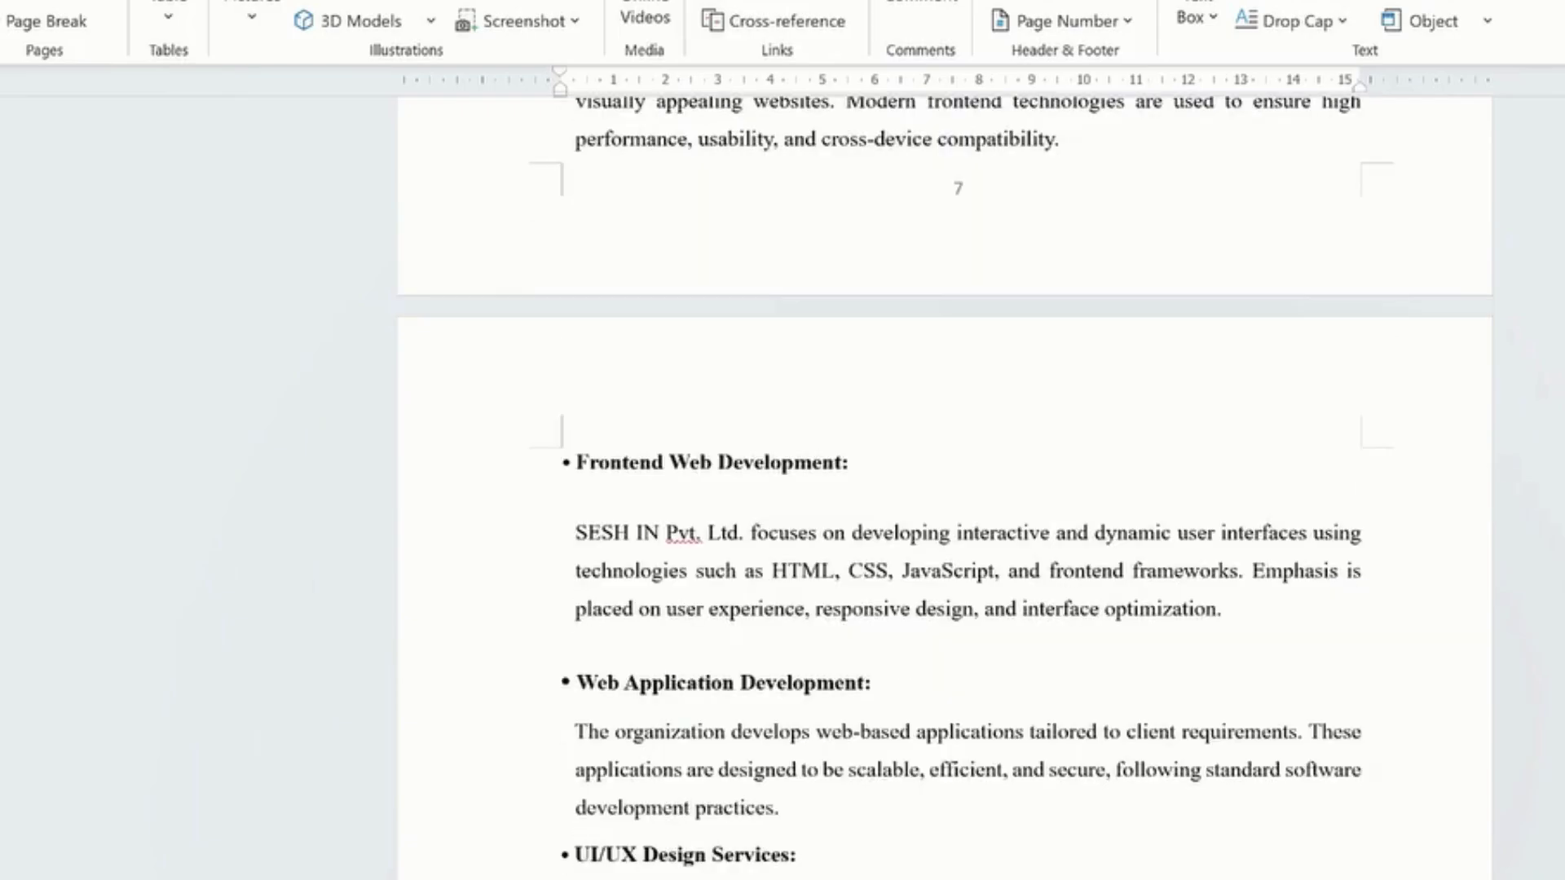
{"action": "scroll", "coordinate": [944, 481], "scroll_direction": "down", "scroll_amount": 7}
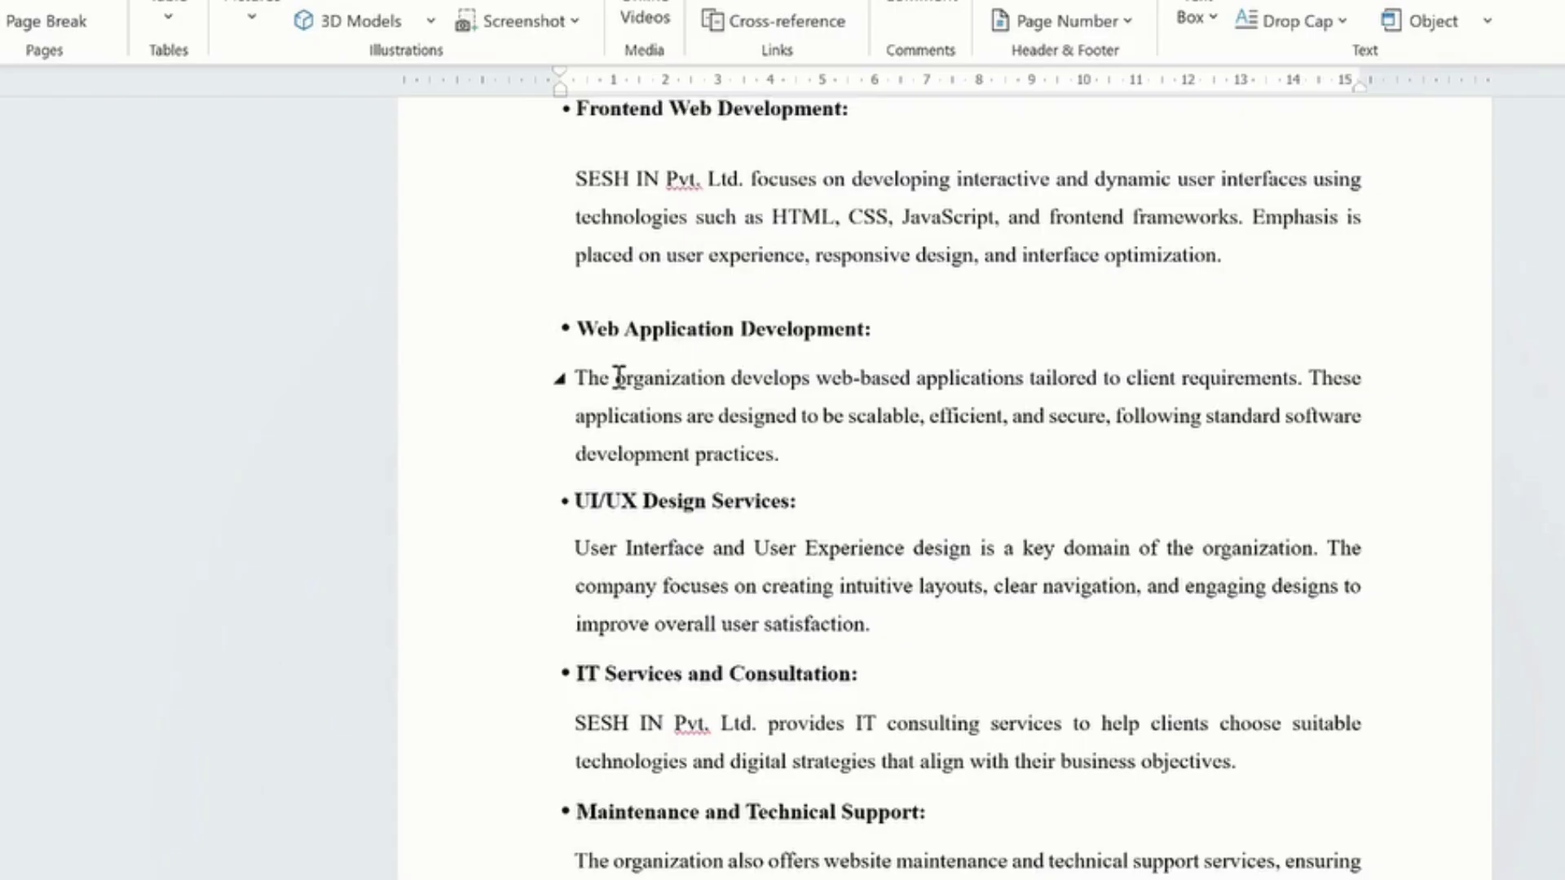
{"action": "left_click_drag", "start_coordinate": [617, 378], "coordinate": [732, 394]}
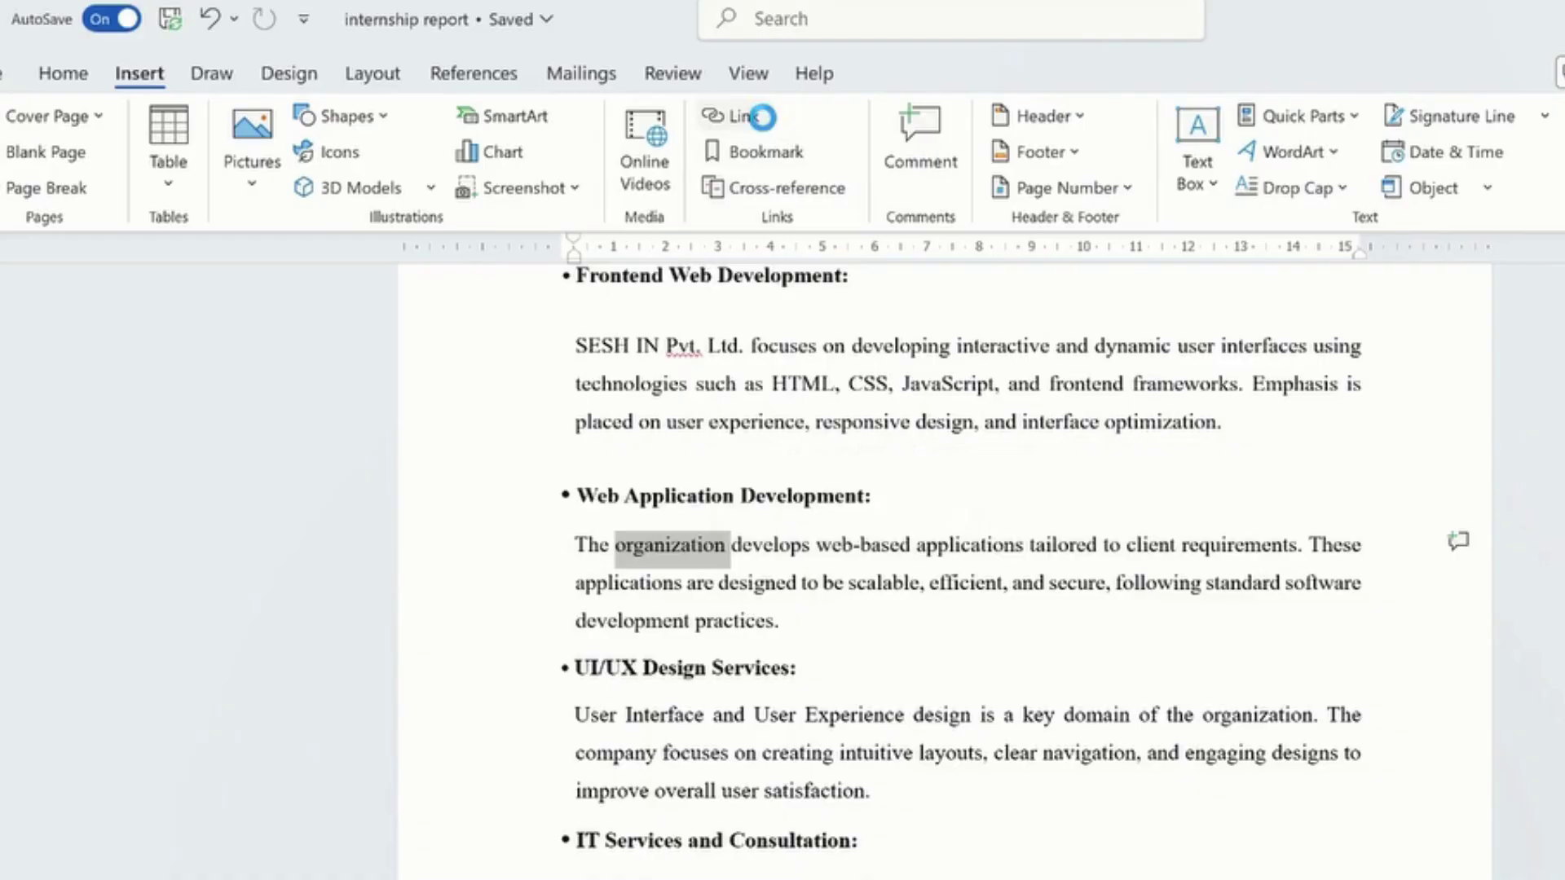
{"action": "left_click", "coordinate": [759, 122]}
{"action": "left_click", "coordinate": [557, 620]}
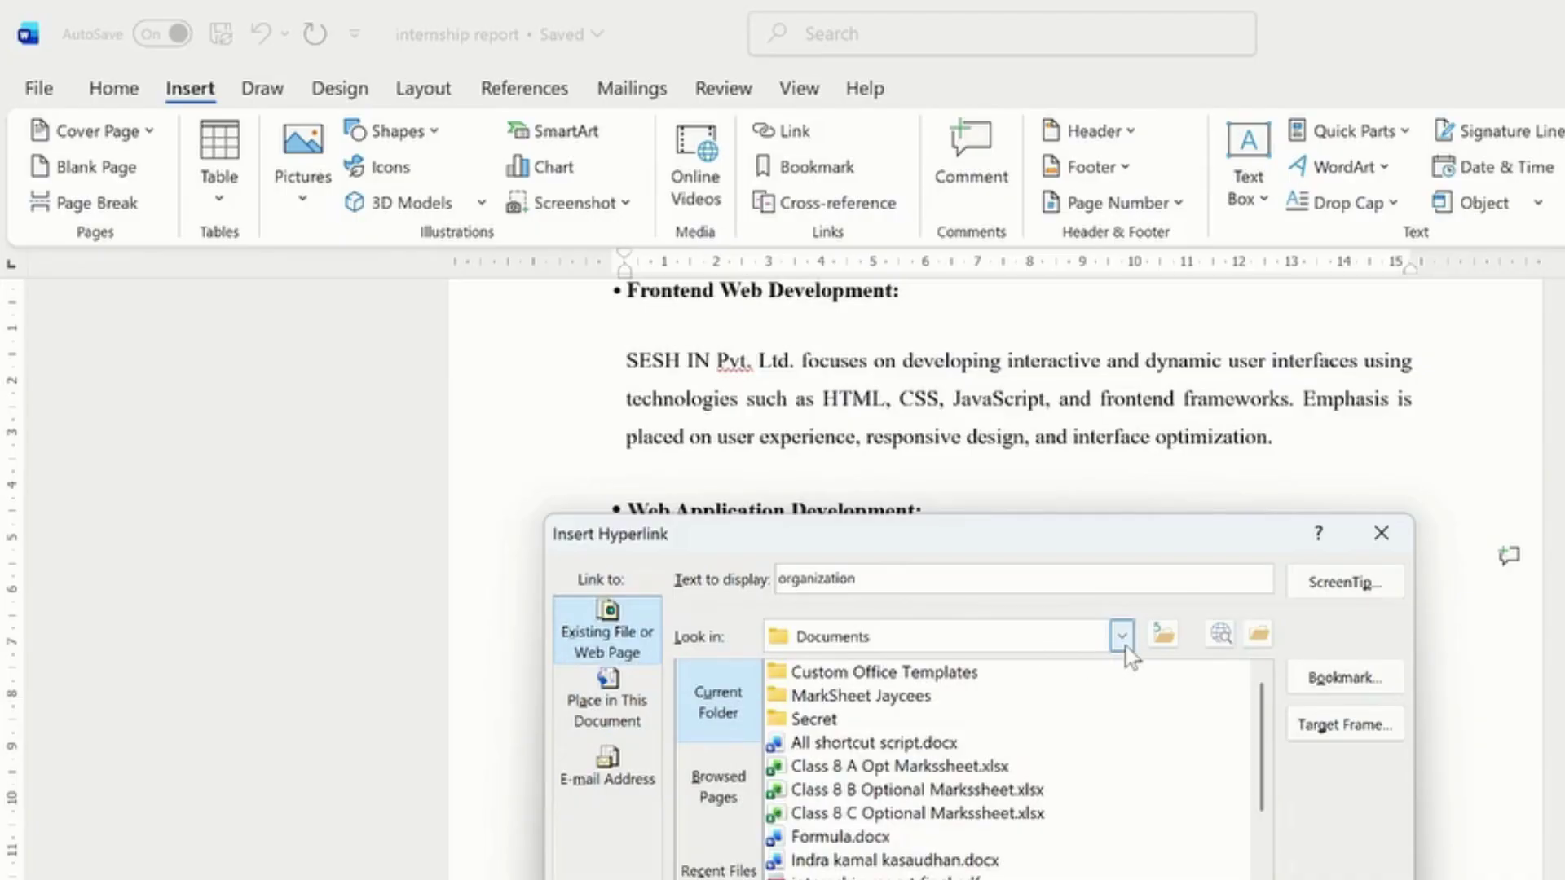
{"action": "left_click", "coordinate": [1124, 644]}
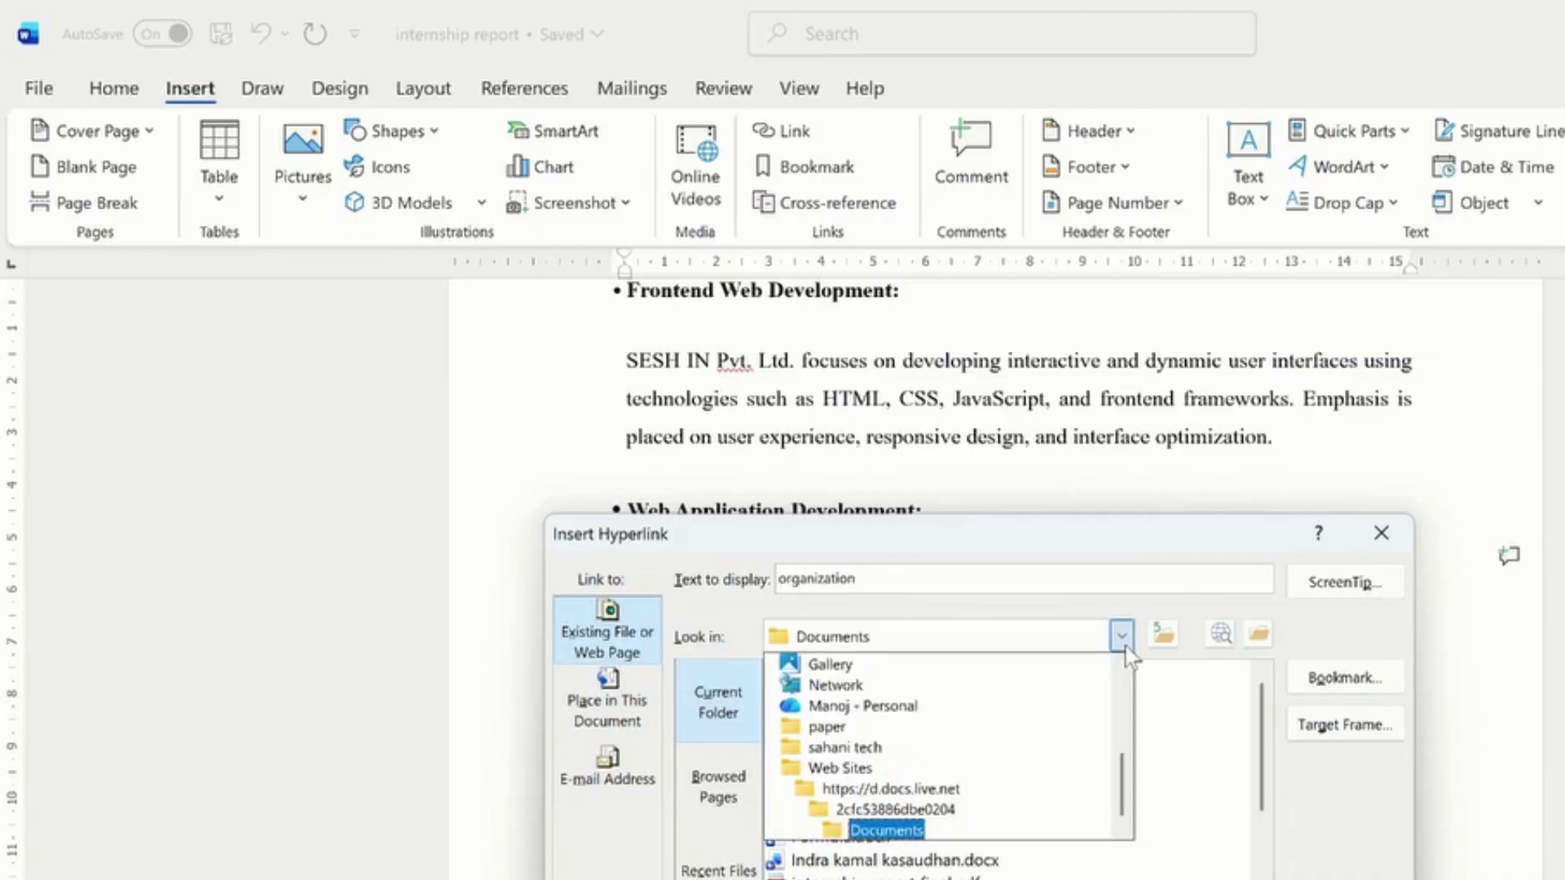
{"action": "left_click", "coordinate": [897, 733]}
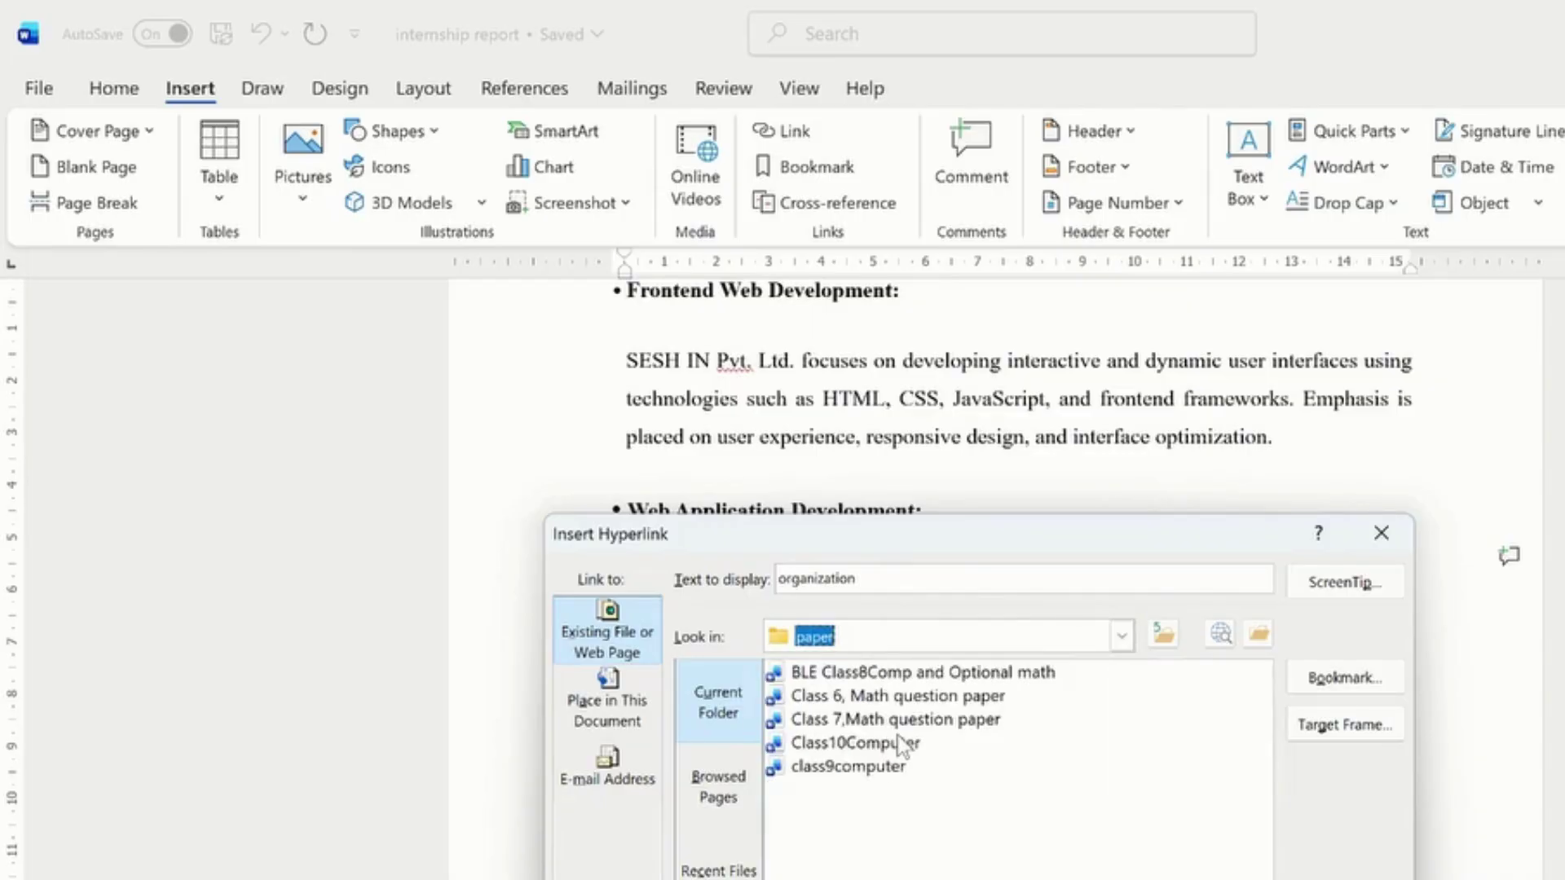
{"action": "left_click", "coordinate": [888, 771]}
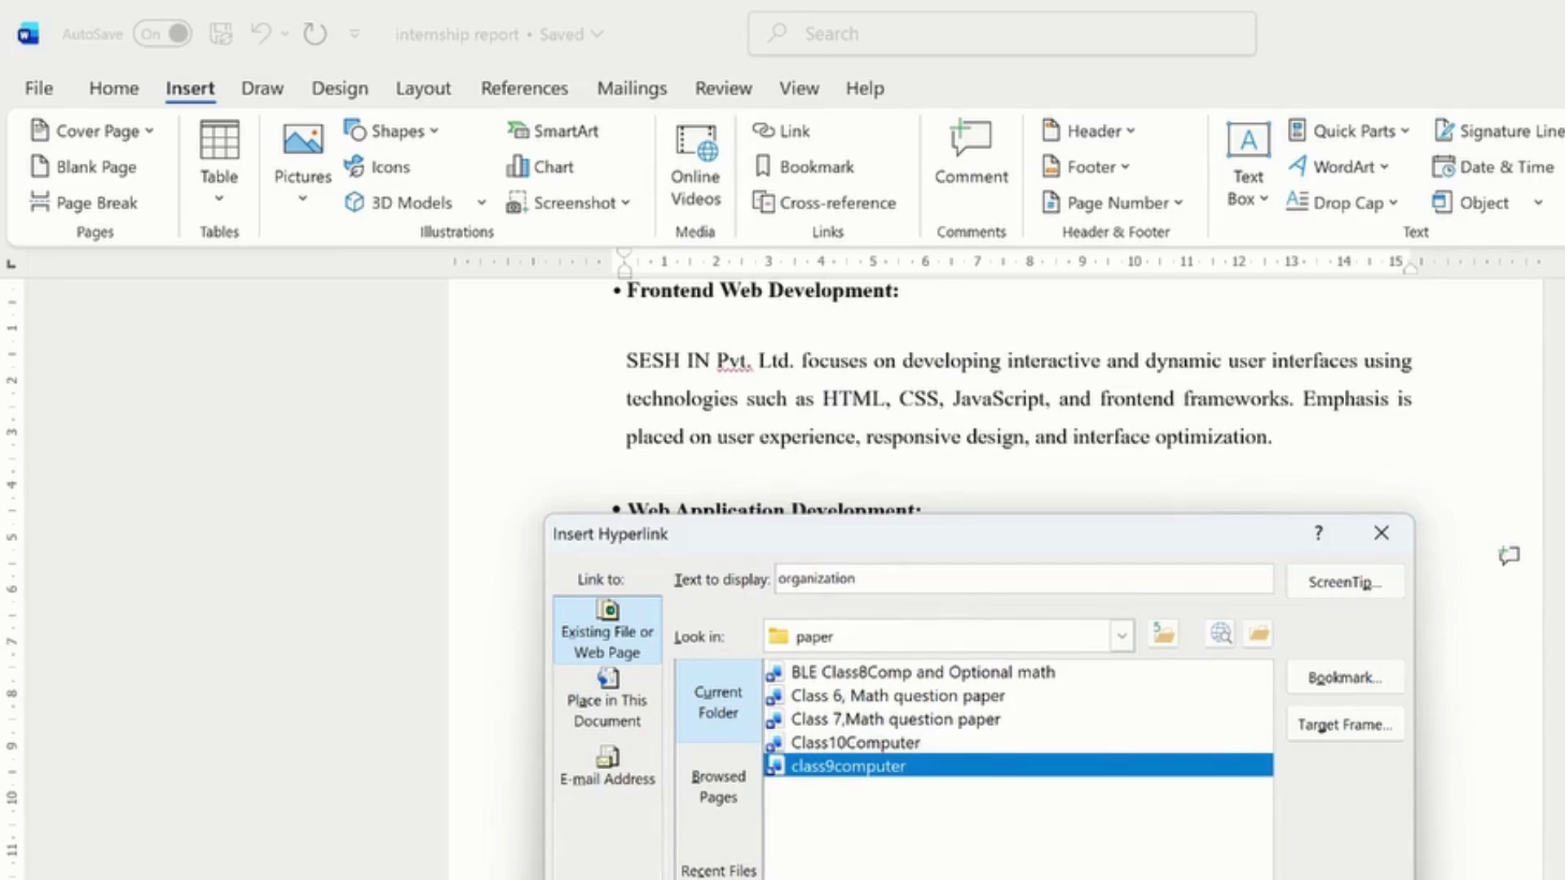
{"action": "key", "text": "Return"}
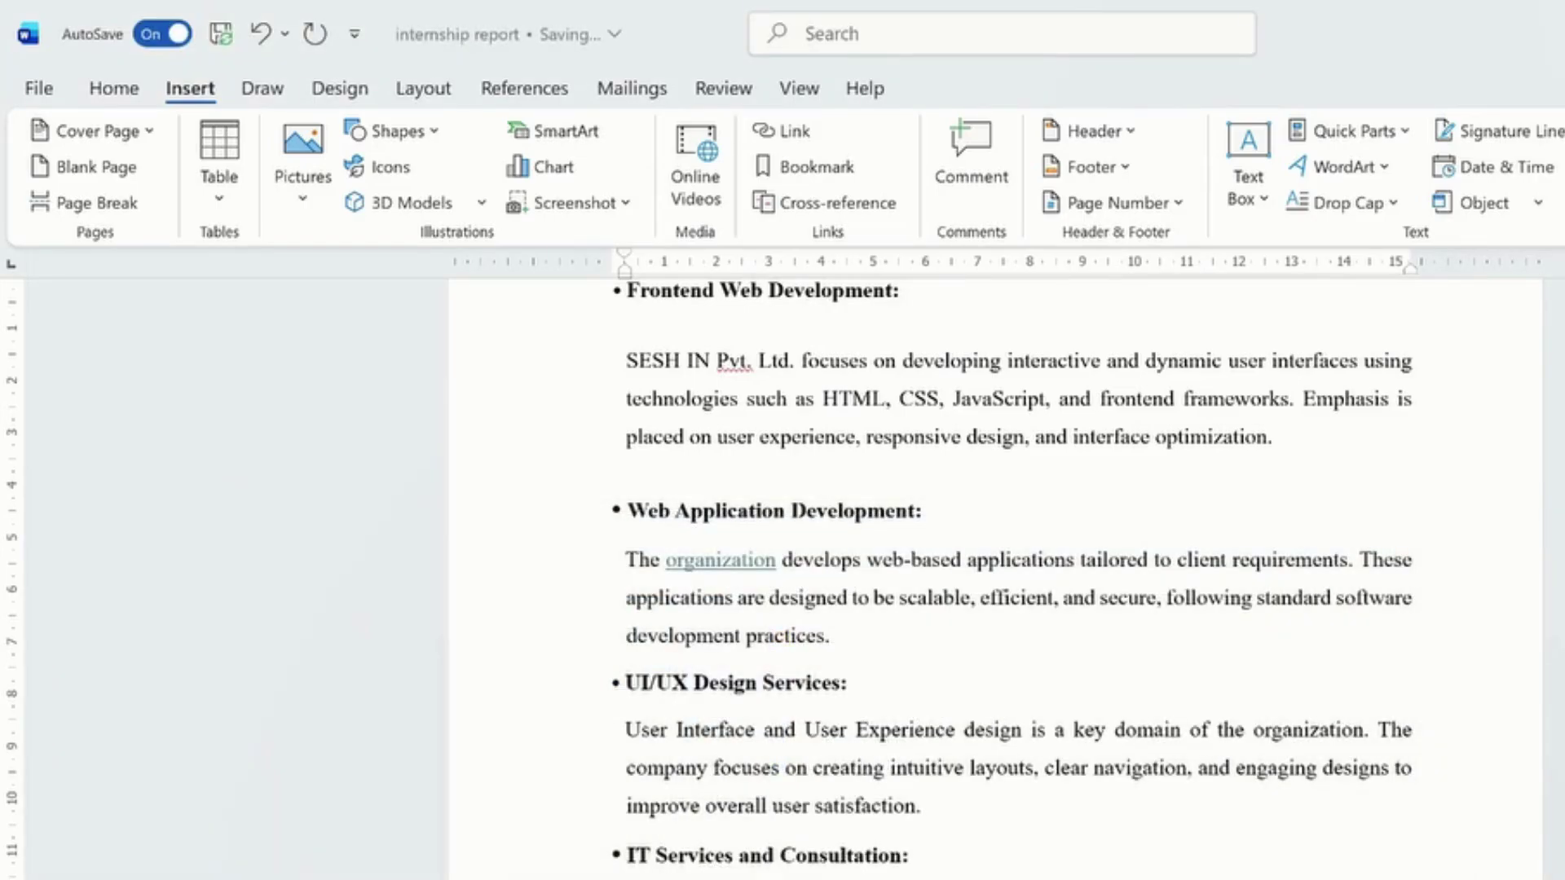
{"action": "mouse_move", "coordinate": [744, 563]}
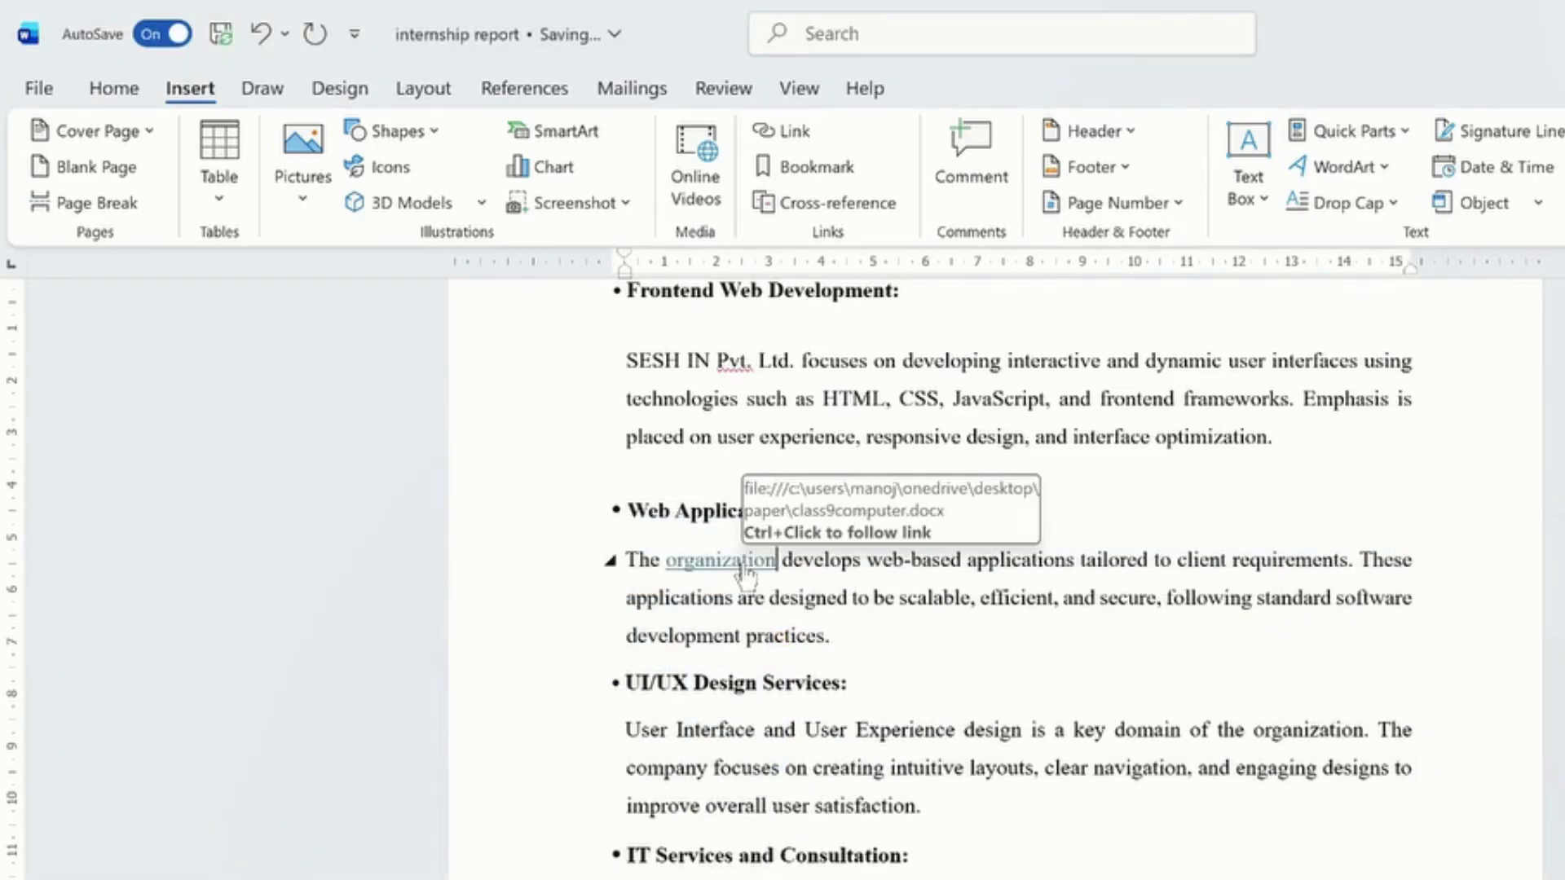
Follow the "organization" link to test it and look through the exam paper in the linked file.
{"action": "left_click", "coordinate": [744, 562], "text": "ctrl"}
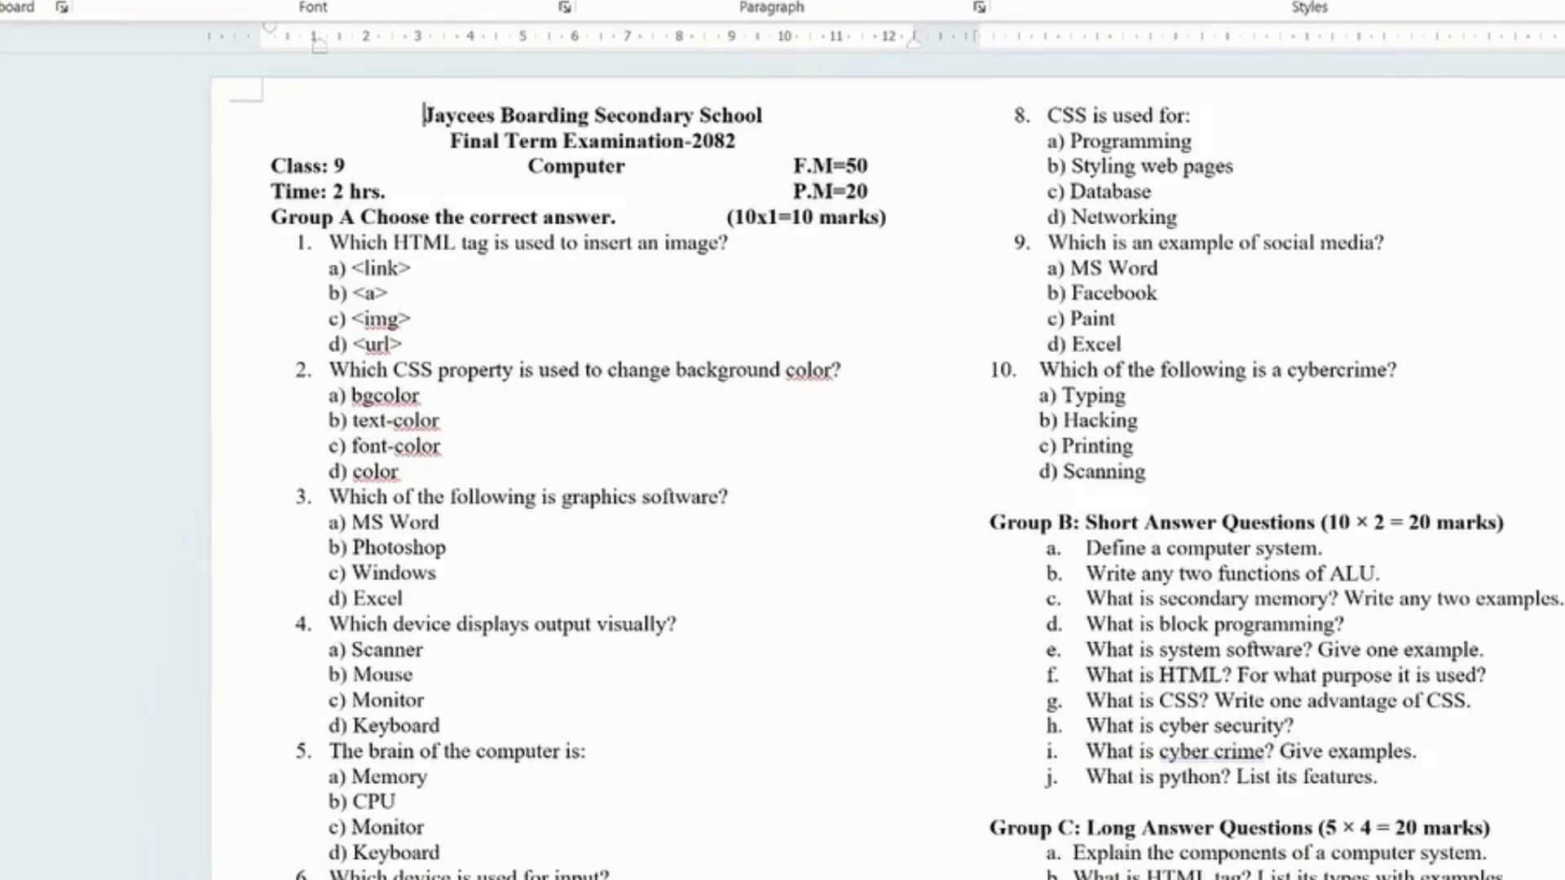
{"action": "scroll", "coordinate": [888, 467], "scroll_direction": "down", "scroll_amount": 2}
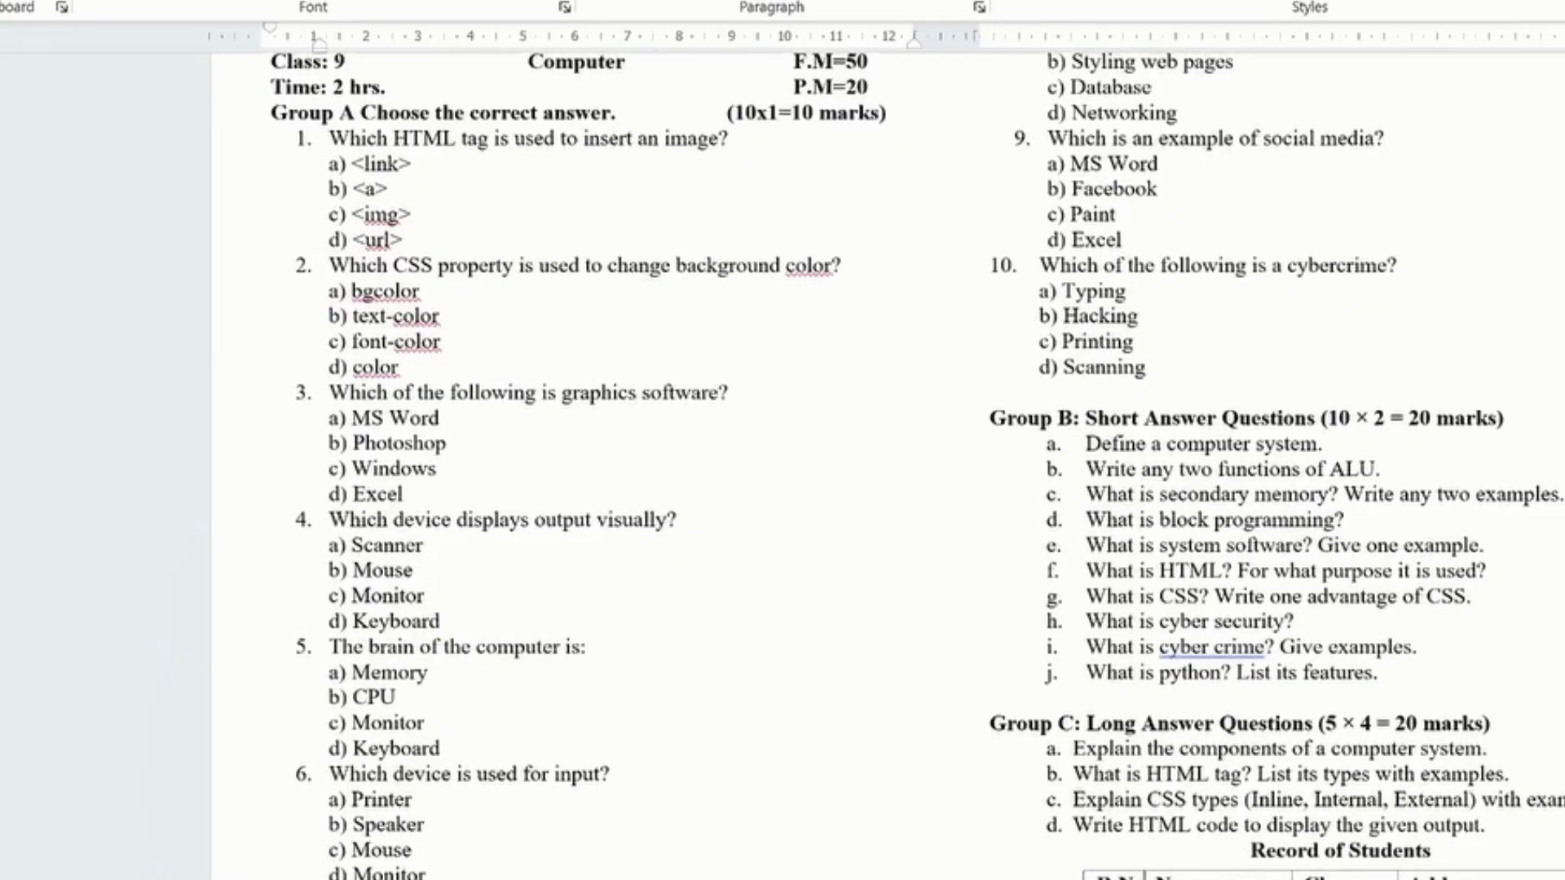
{"action": "scroll", "coordinate": [888, 467], "scroll_direction": "down", "scroll_amount": 4}
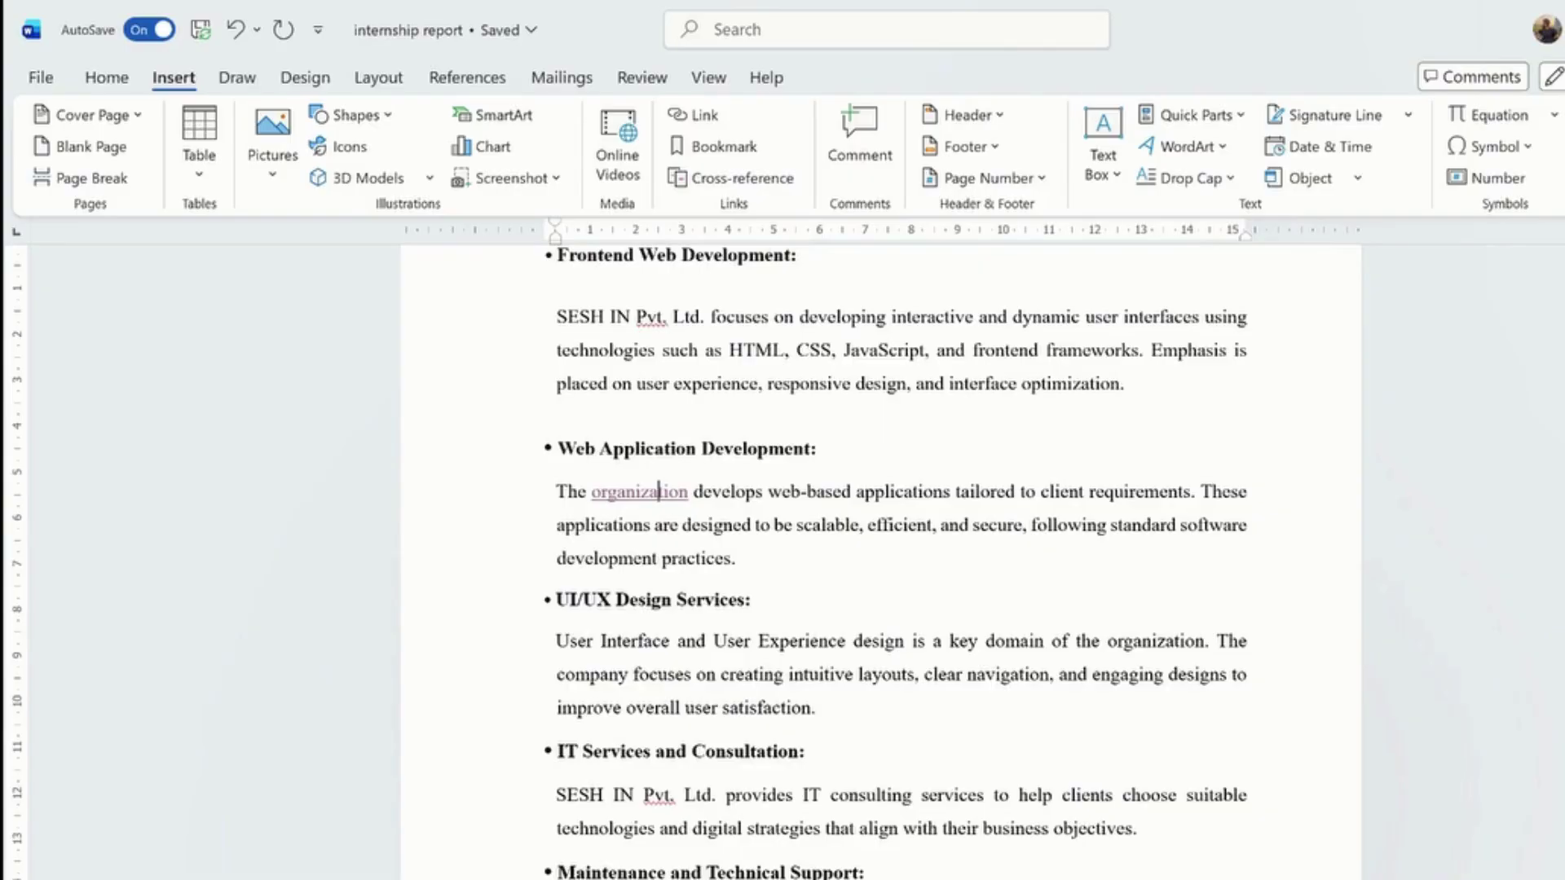
Add a bookmark named weeklylog at the start of the heading 3.2. Weekly Log.
{"action": "scroll", "coordinate": [880, 563], "scroll_direction": "down", "scroll_amount": 20}
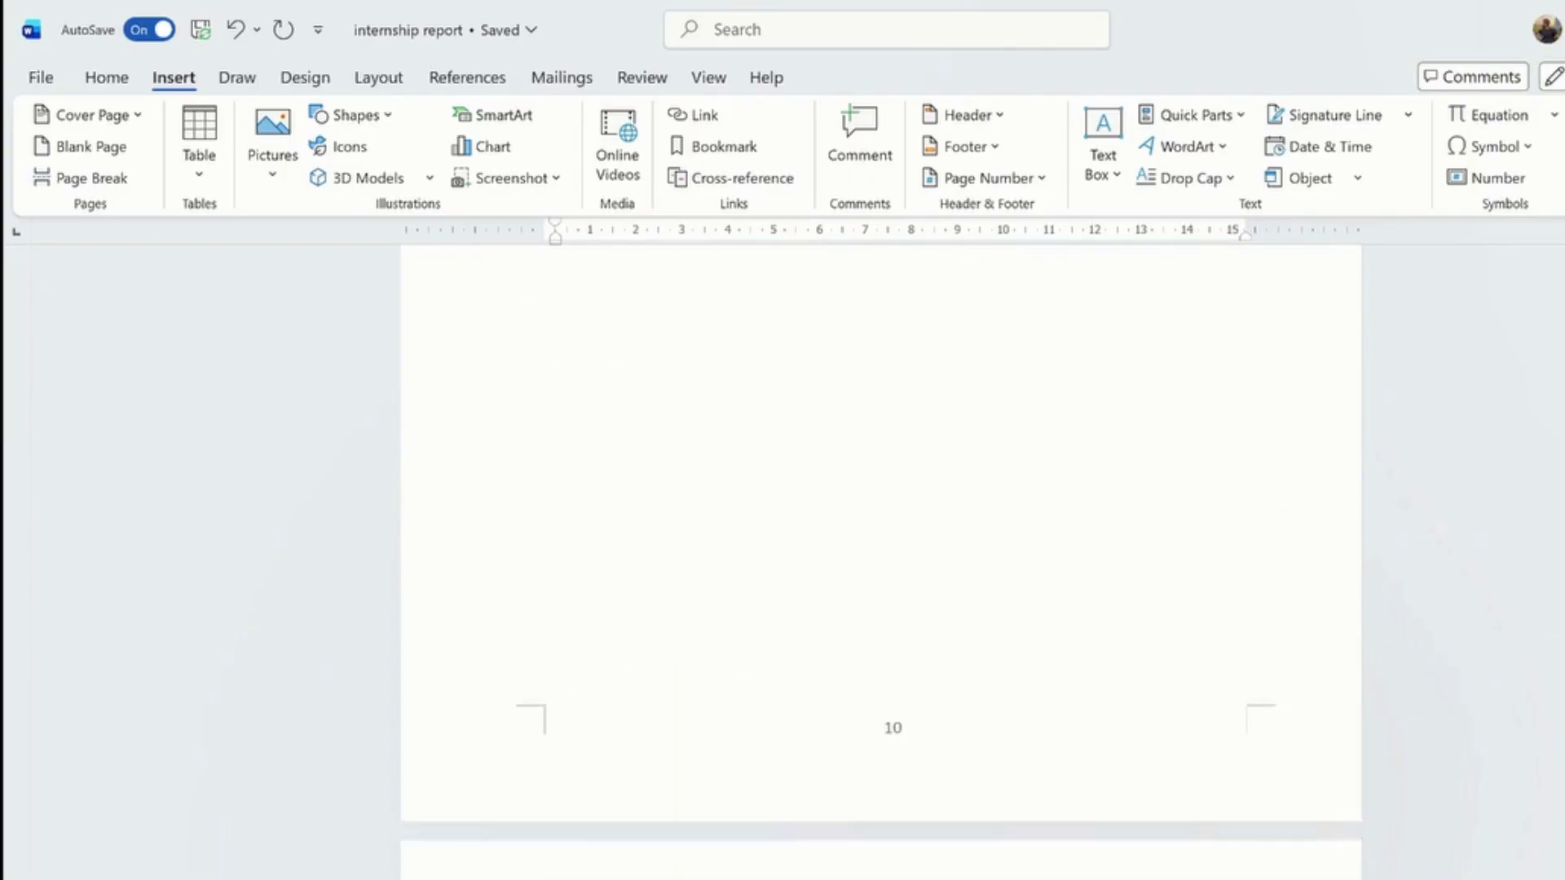
{"action": "scroll", "coordinate": [880, 562], "scroll_direction": "down", "scroll_amount": 12}
{"action": "scroll", "coordinate": [880, 562], "scroll_direction": "up", "scroll_amount": 5}
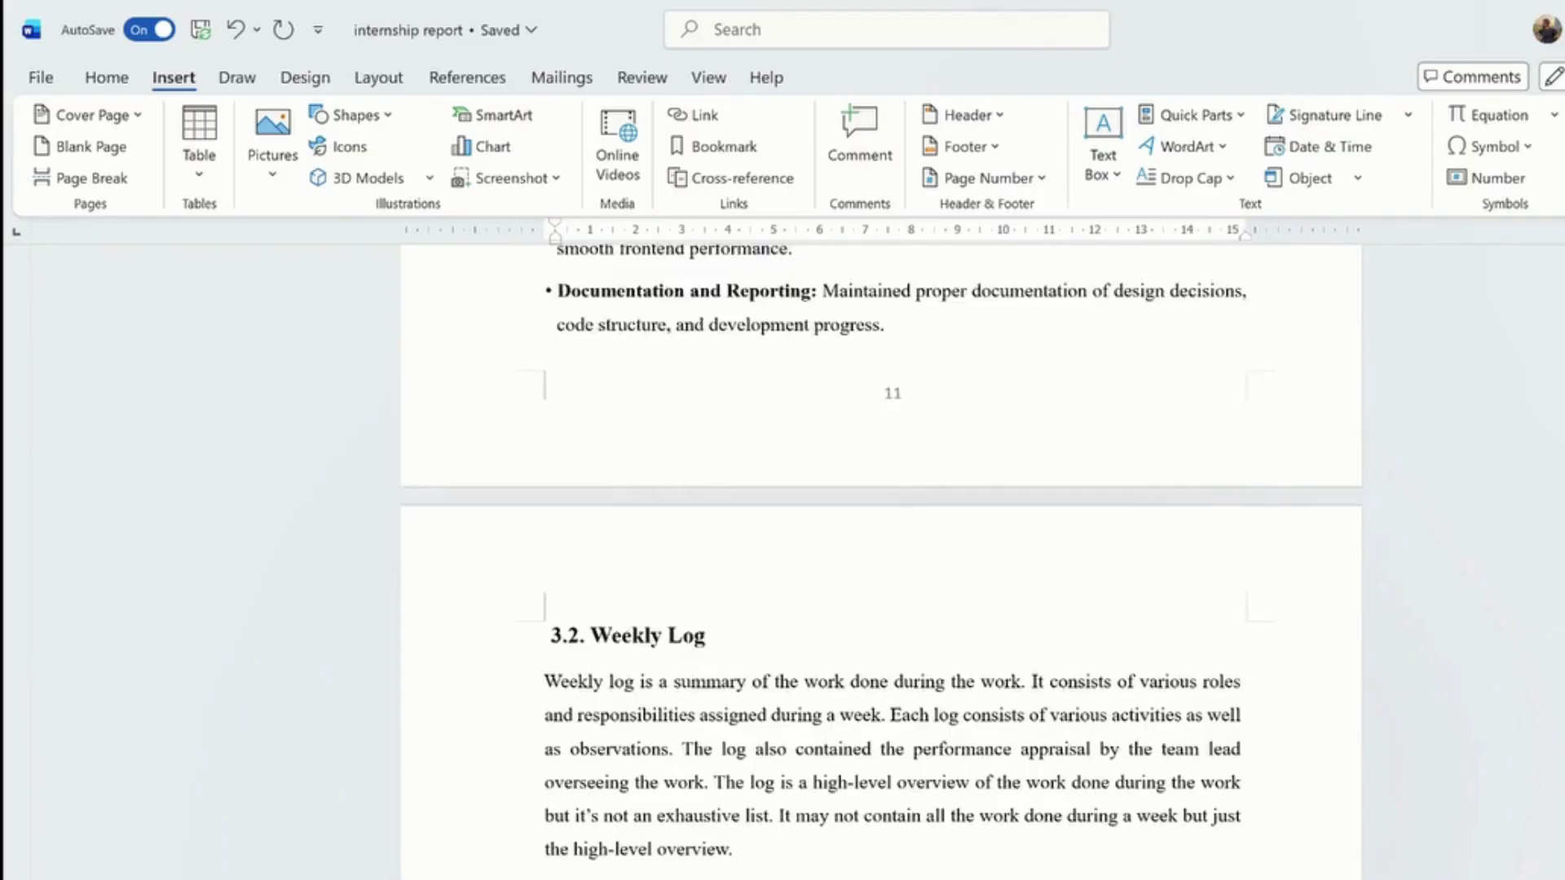
{"action": "scroll", "coordinate": [880, 562], "scroll_direction": "down", "scroll_amount": 5}
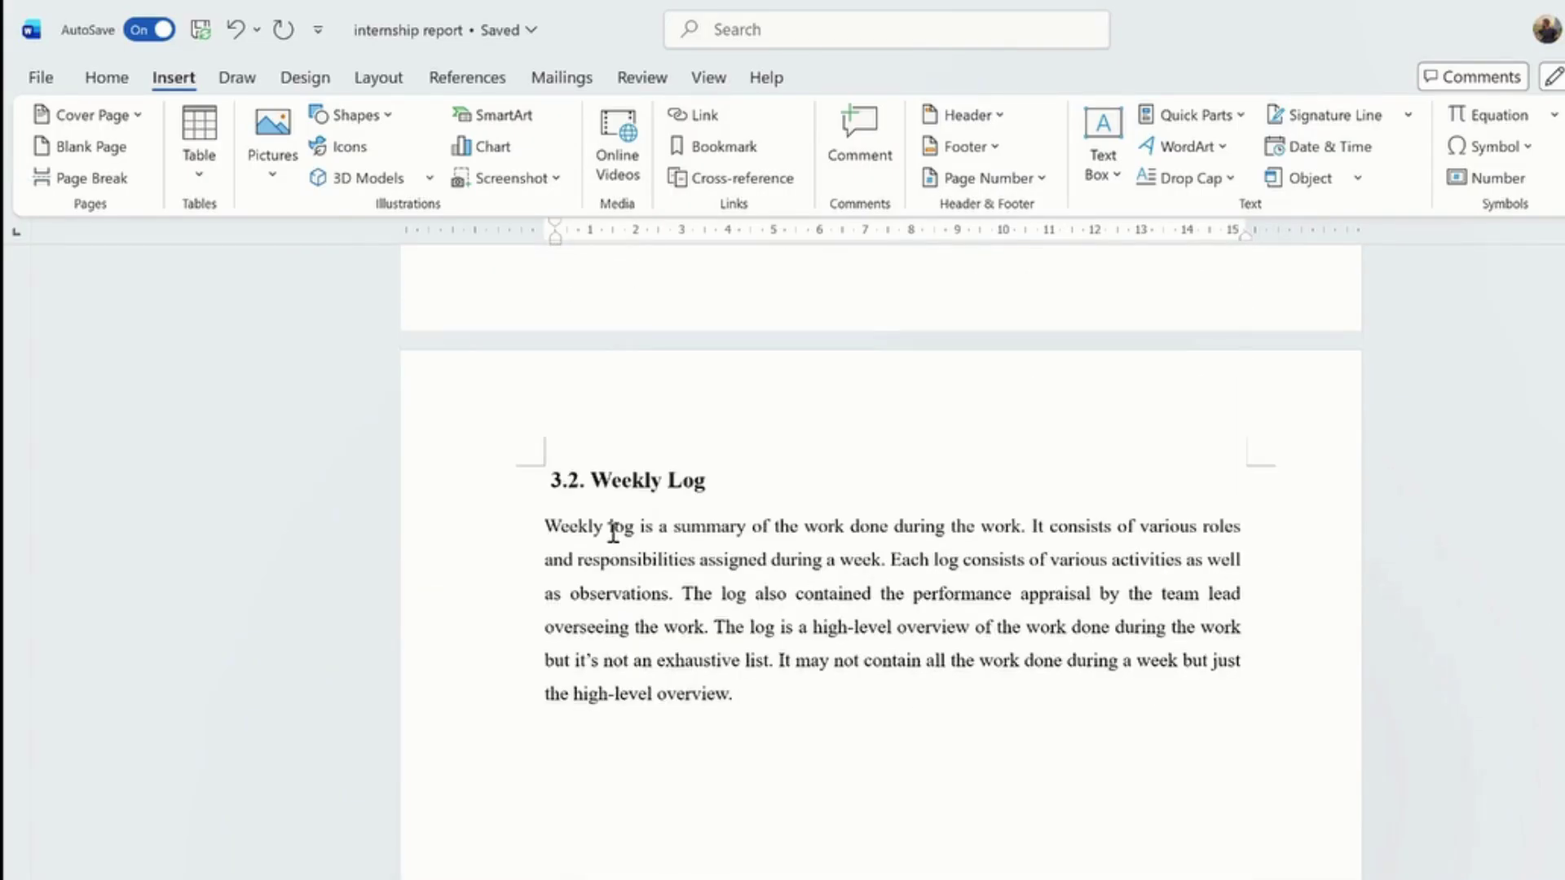
{"action": "left_click", "coordinate": [555, 486]}
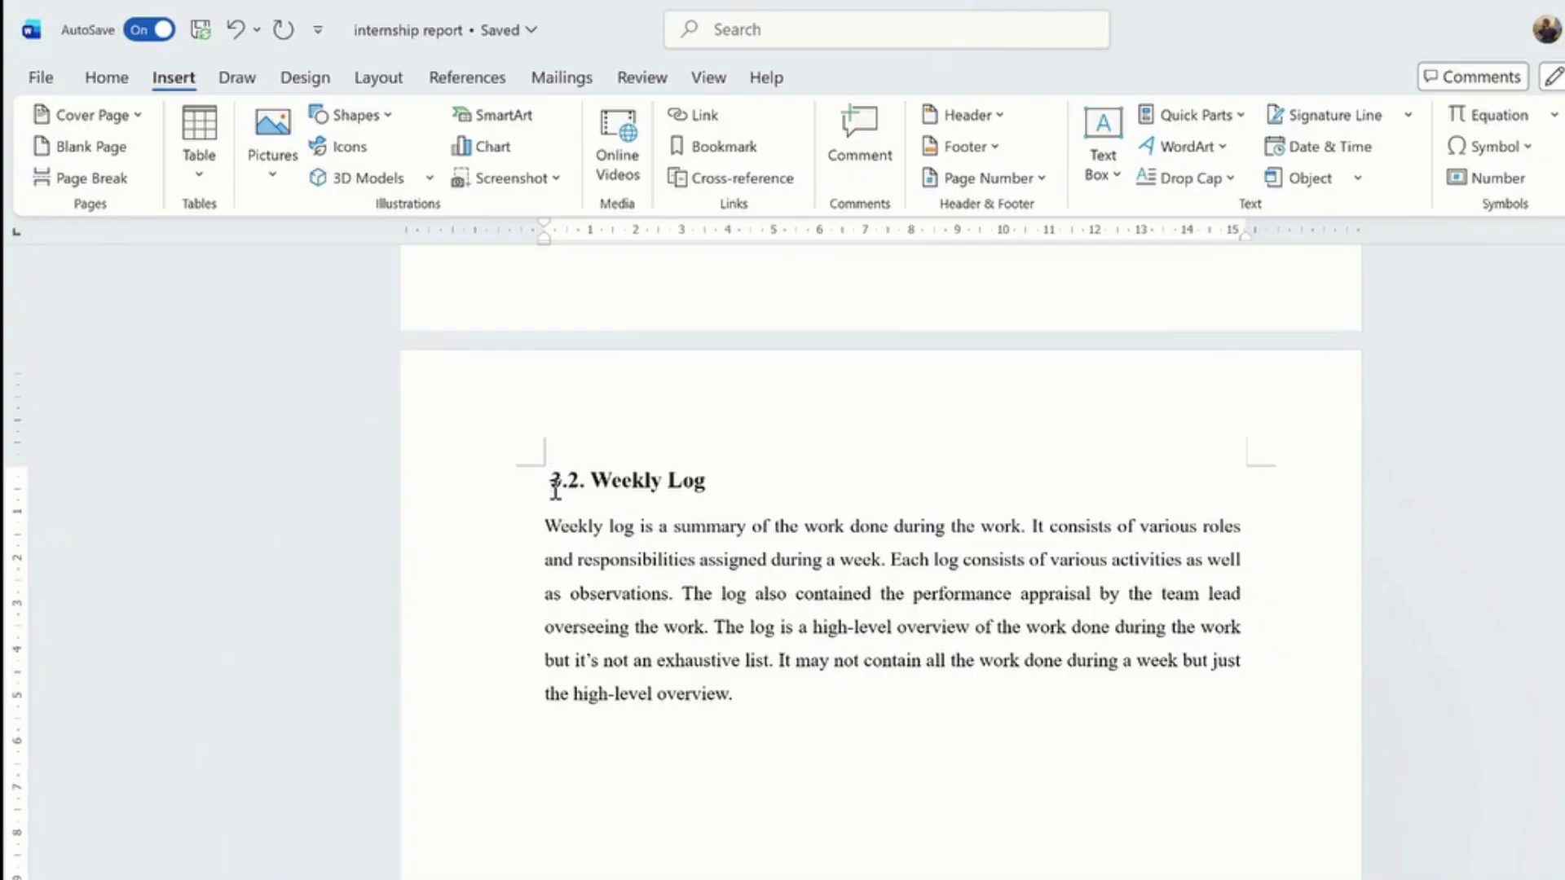
{"action": "left_click", "coordinate": [726, 152]}
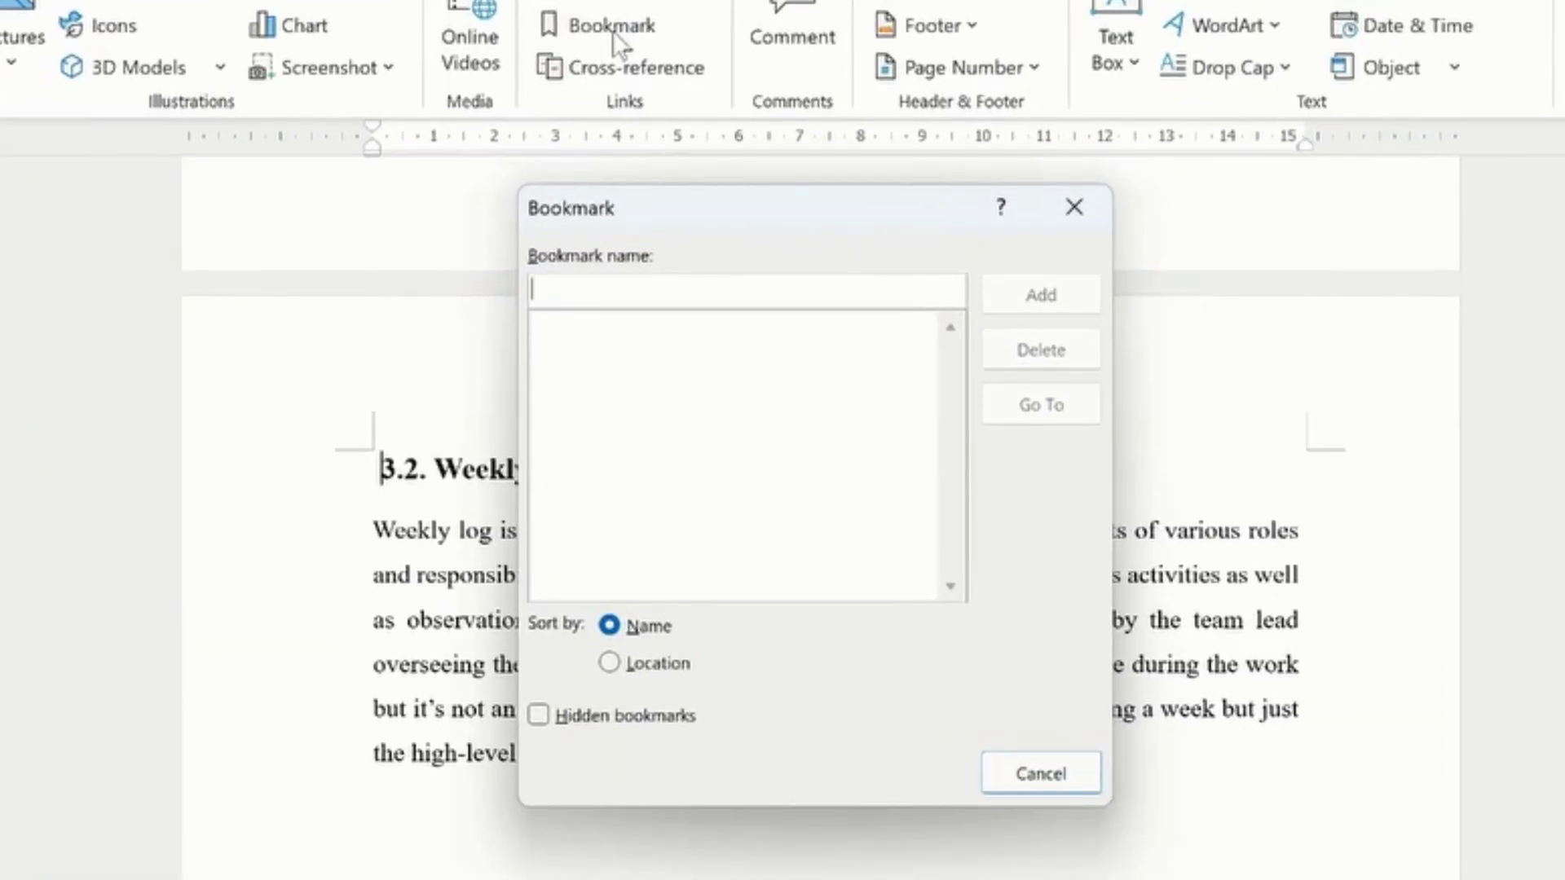
{"action": "type", "text": "weekl"}
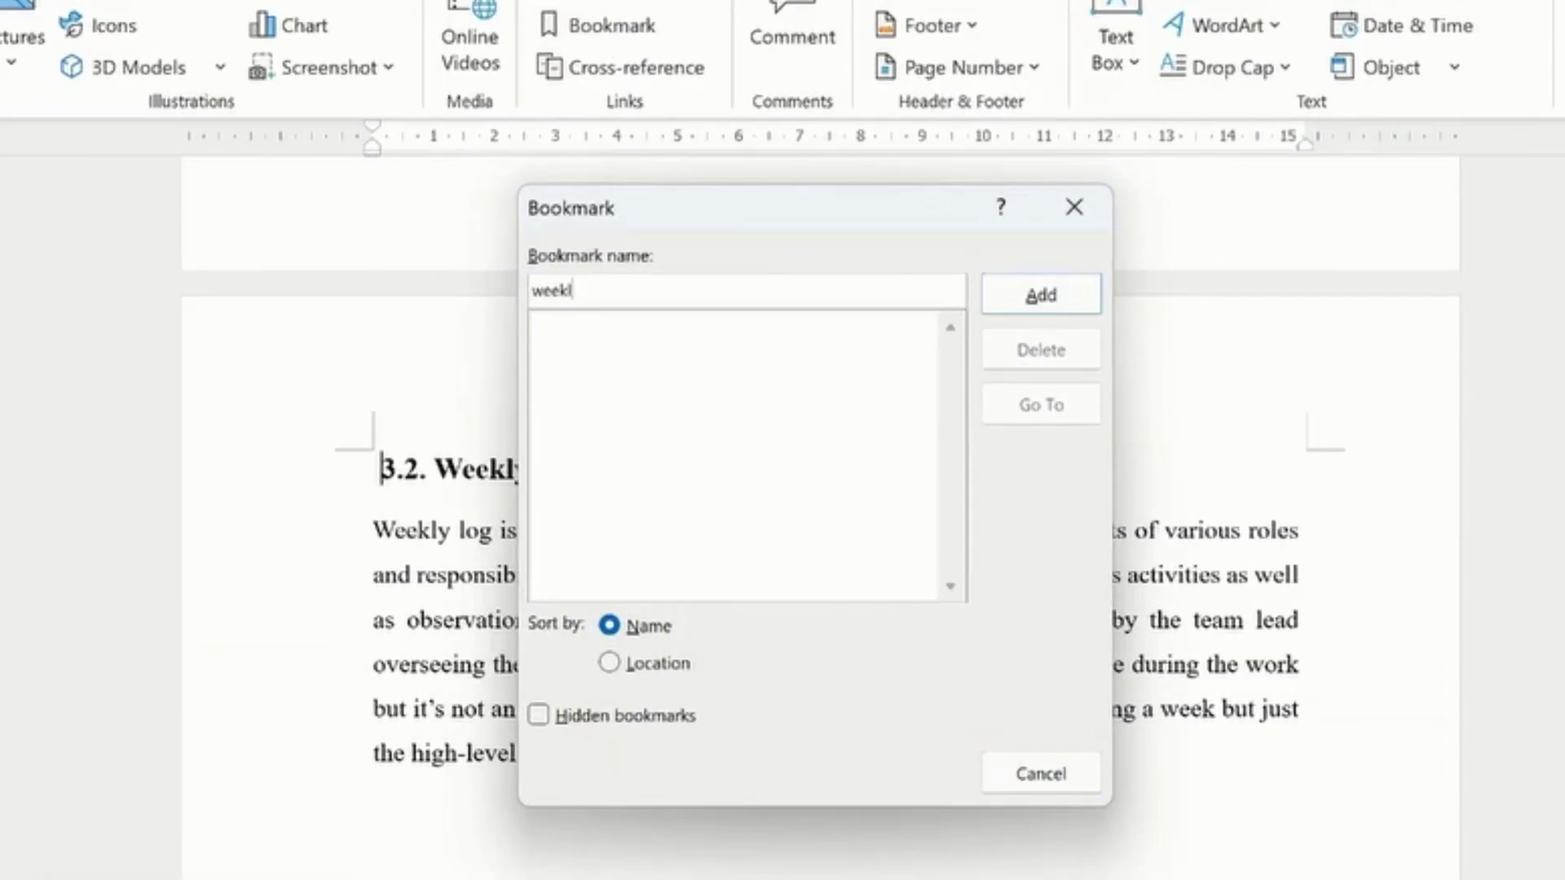
{"action": "type", "text": "ylog"}
{"action": "left_click", "coordinate": [1050, 295]}
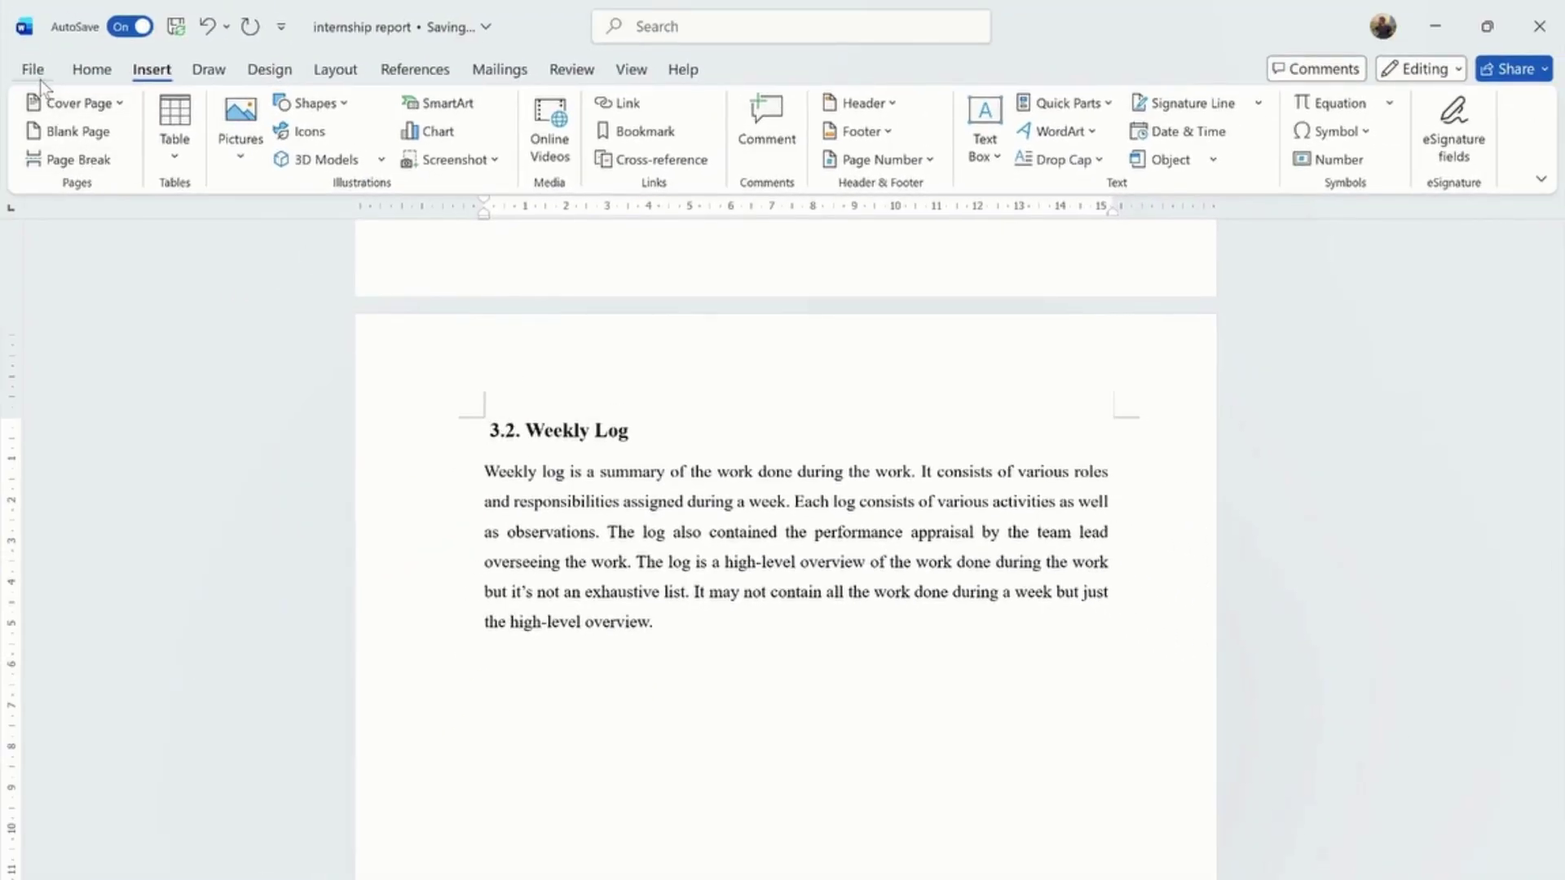
Enable Show bookmarks for document content in Word's advanced options and apply the change.
{"action": "left_click", "coordinate": [38, 76]}
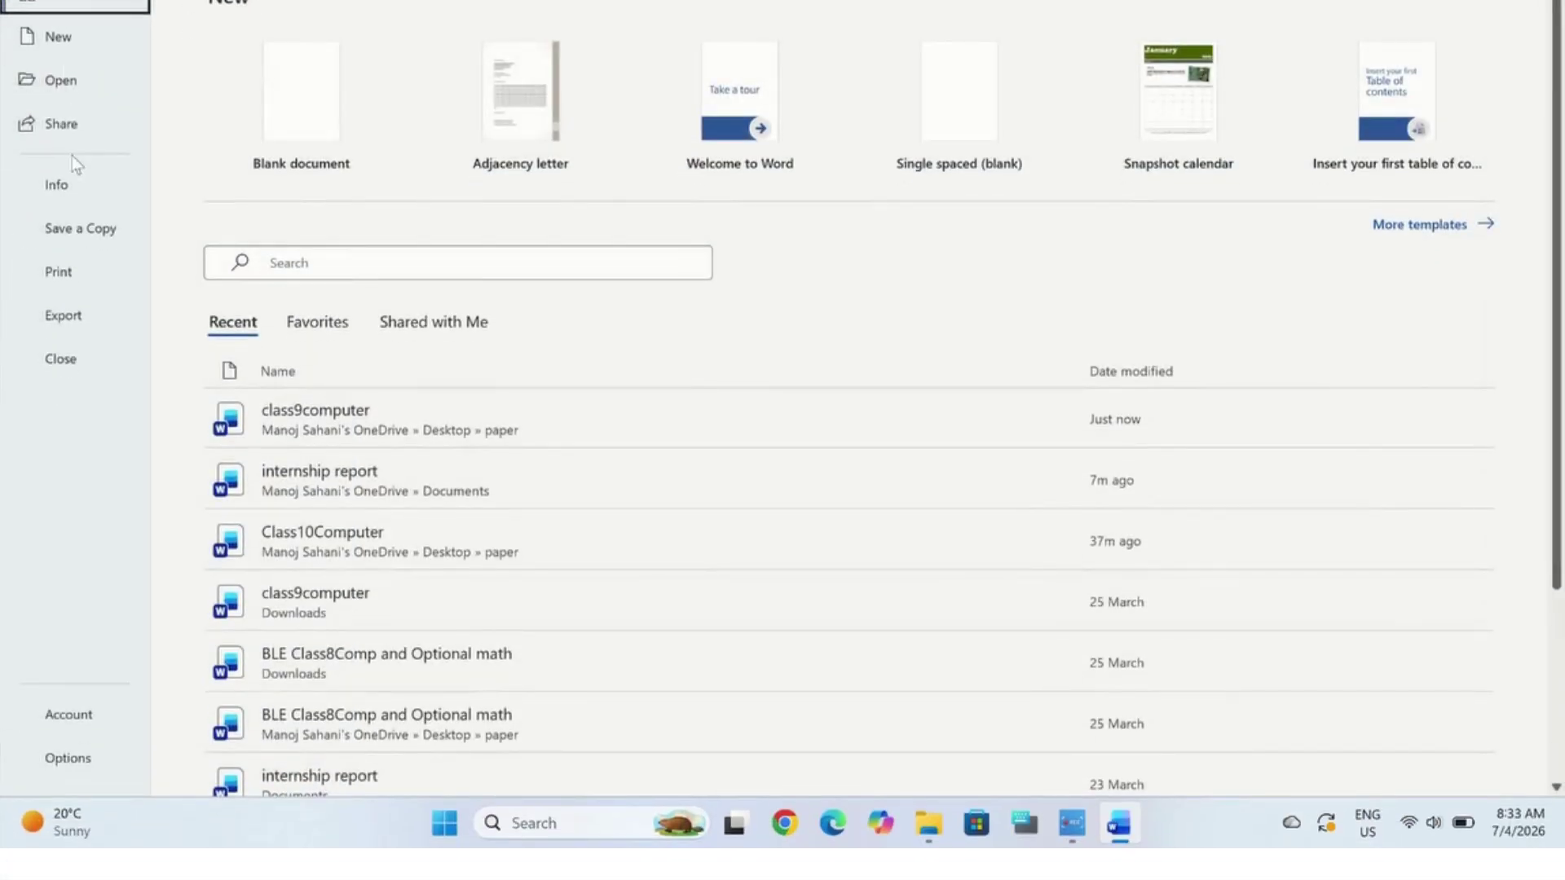
{"action": "left_click", "coordinate": [72, 766]}
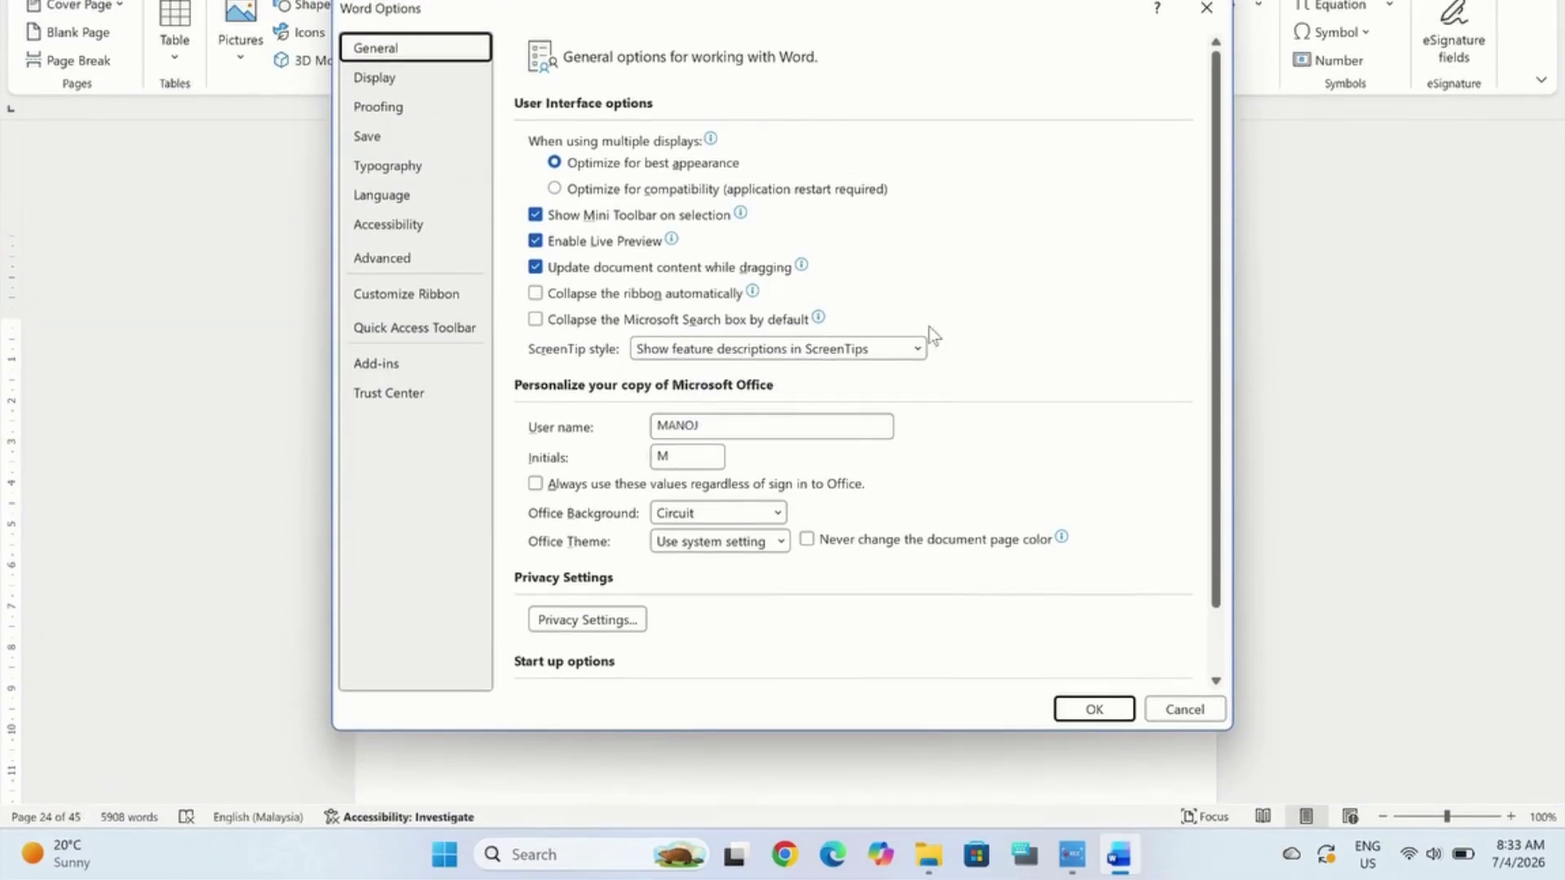
{"action": "left_click", "coordinate": [384, 268]}
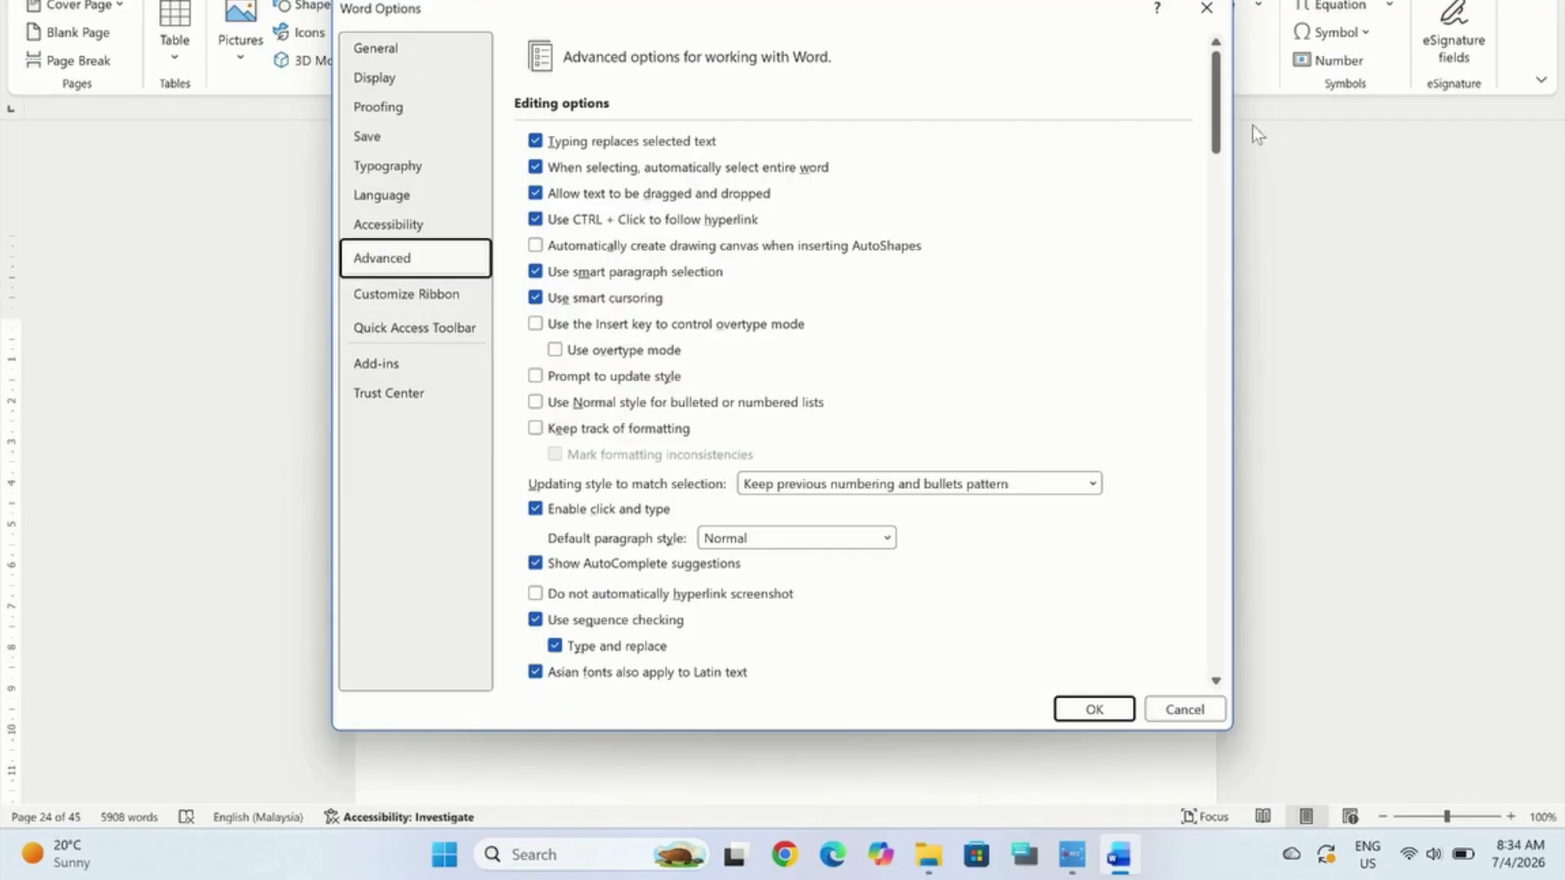
{"action": "left_click_drag", "start_coordinate": [1218, 121], "coordinate": [1239, 286]}
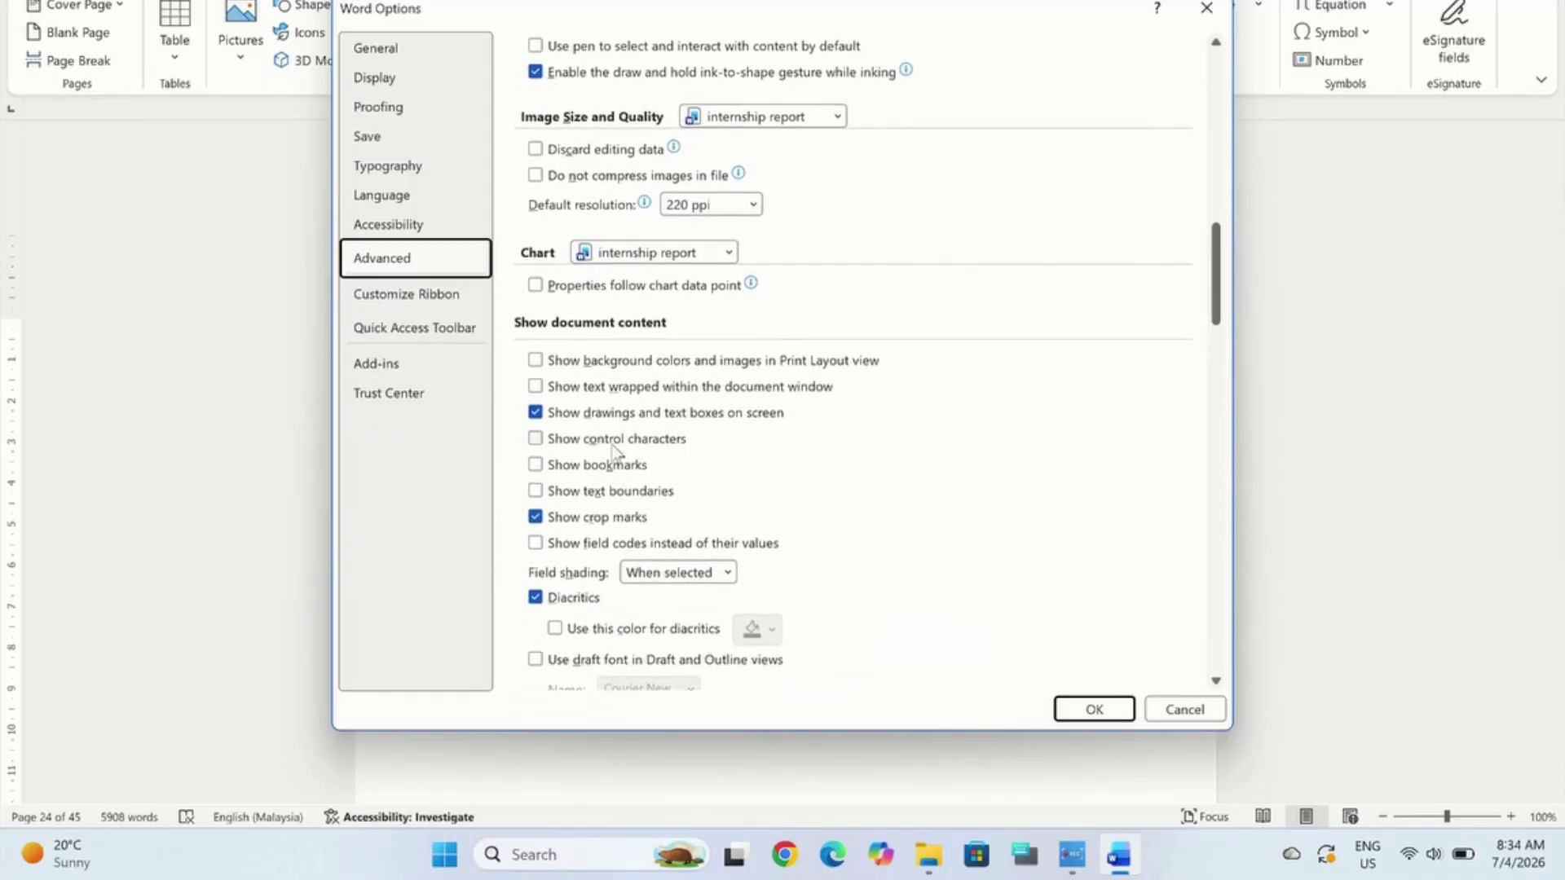
{"action": "left_click", "coordinate": [536, 467]}
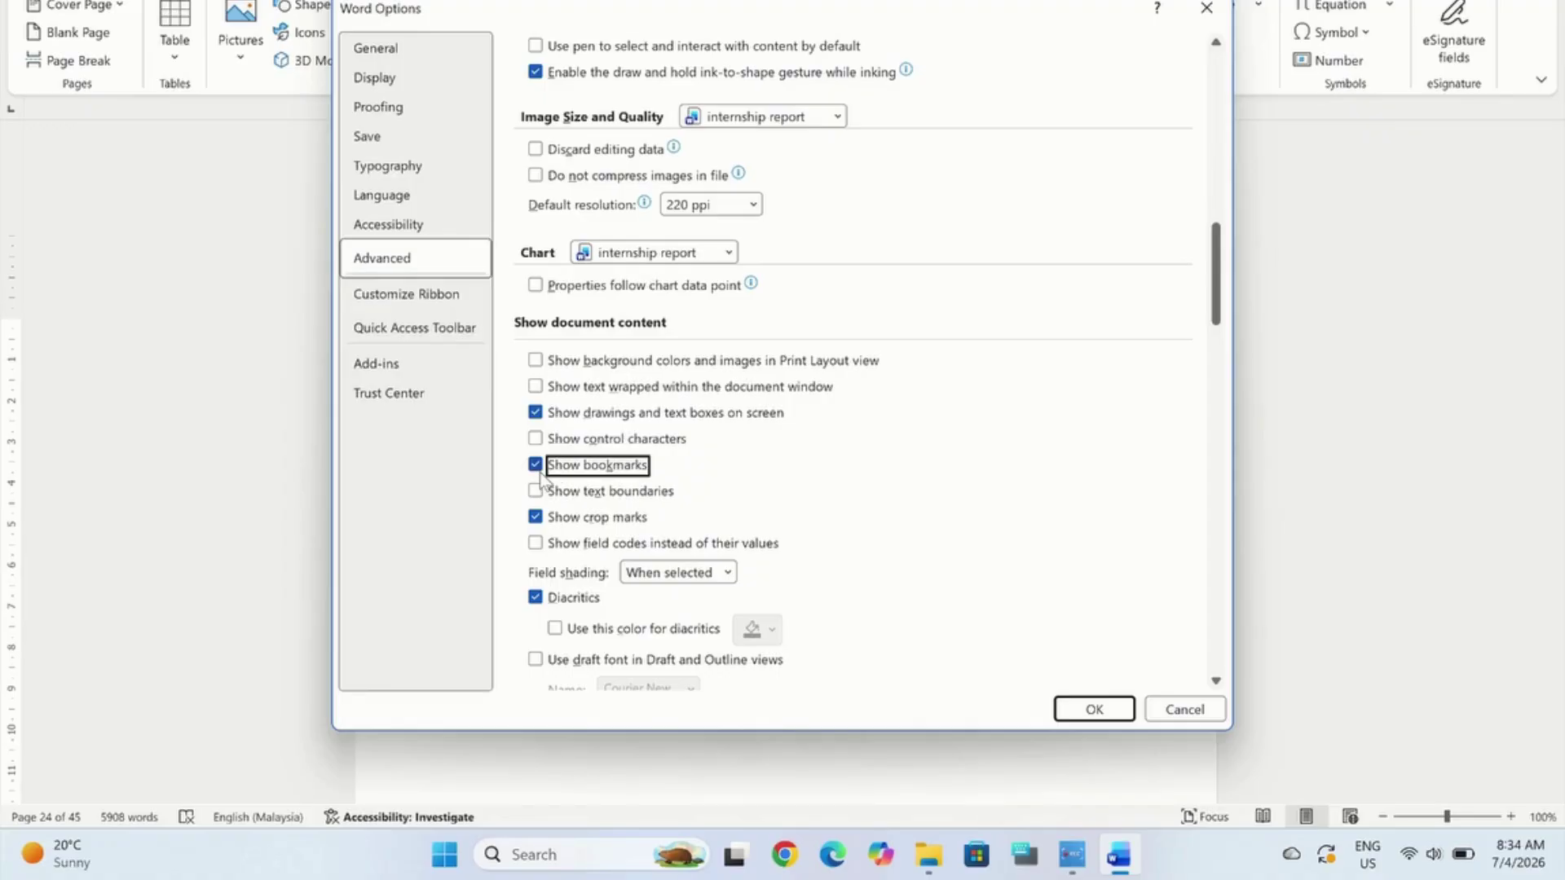
{"action": "left_click", "coordinate": [1090, 712]}
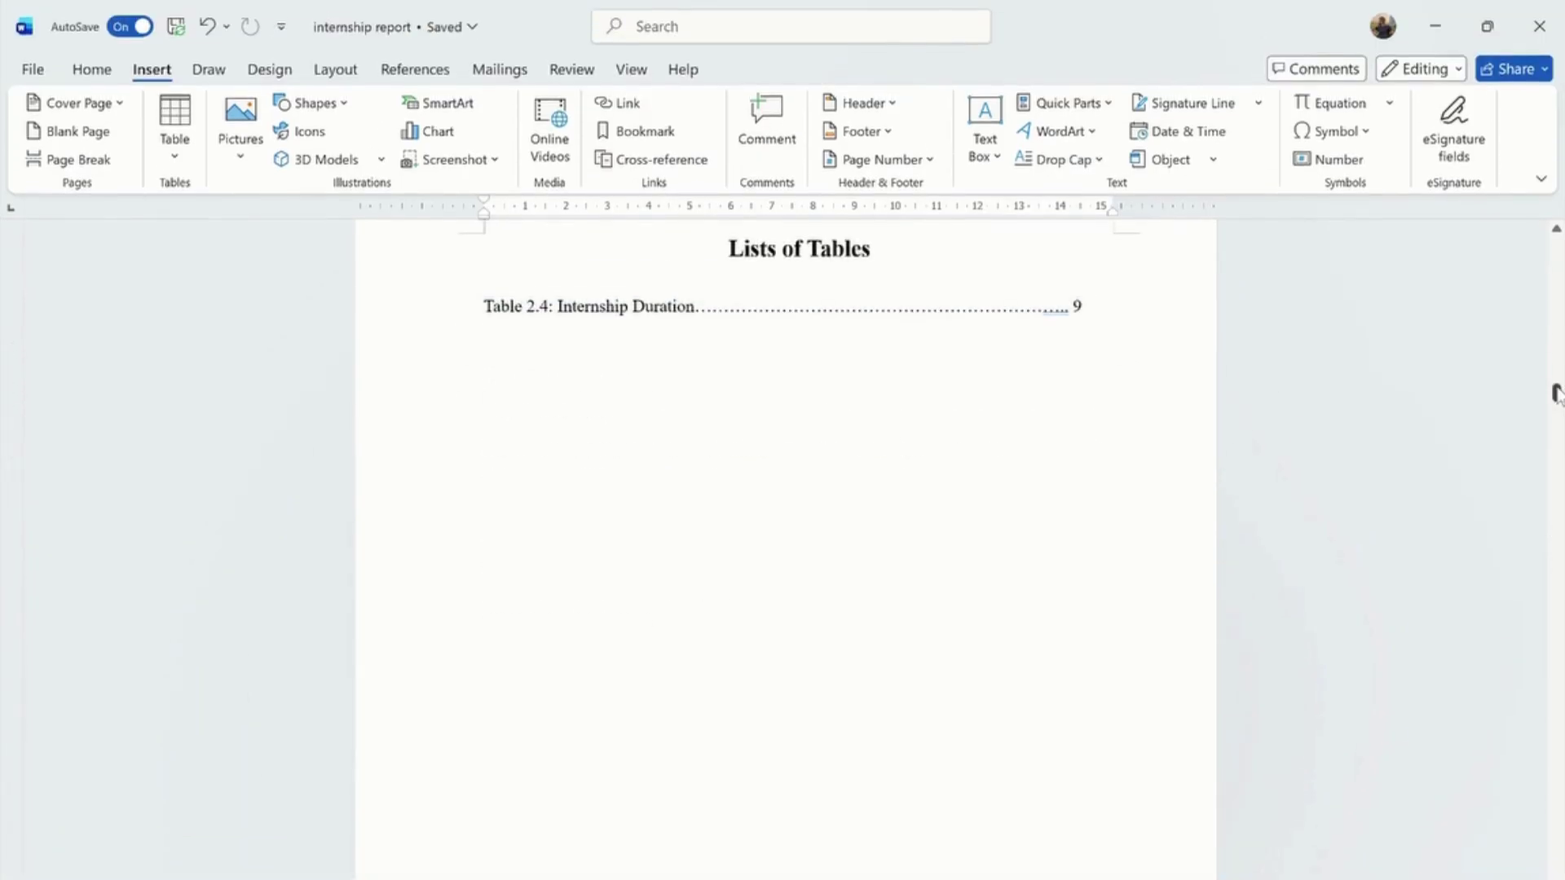
From the Chapter 1 introduction page, use Go To to jump to the bookmark weeklylog, and close the dialog.
{"action": "left_click_drag", "start_coordinate": [1557, 287], "coordinate": [1556, 307]}
{"action": "left_click_drag", "start_coordinate": [1556, 405], "coordinate": [1557, 401]}
{"action": "left_click", "coordinate": [93, 70]}
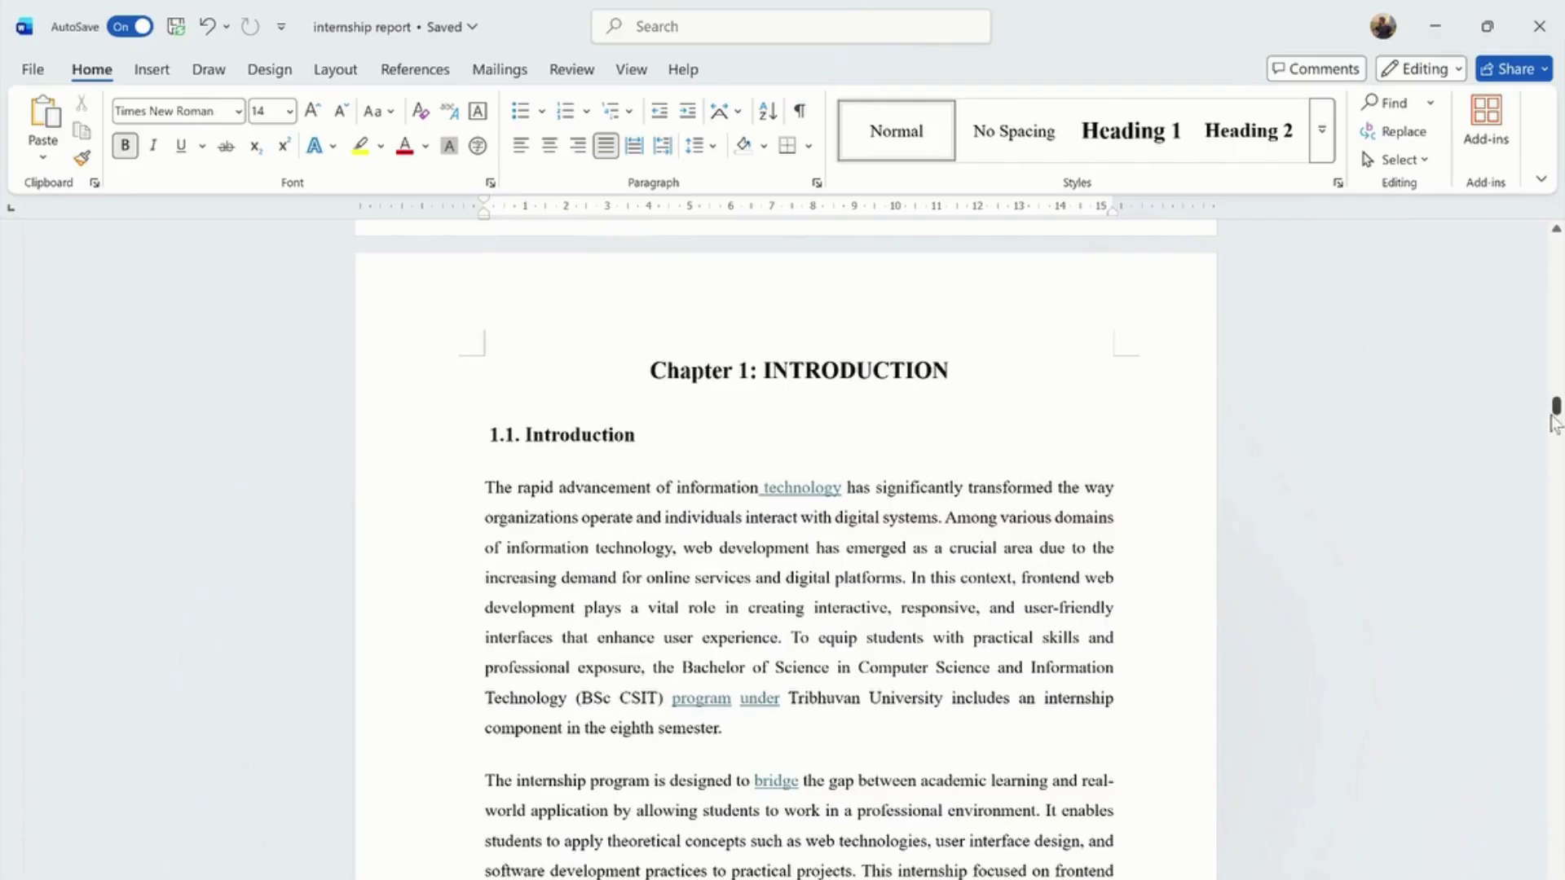
{"action": "left_click_drag", "start_coordinate": [1557, 412], "coordinate": [1557, 412]}
{"action": "left_click", "coordinate": [1431, 104]}
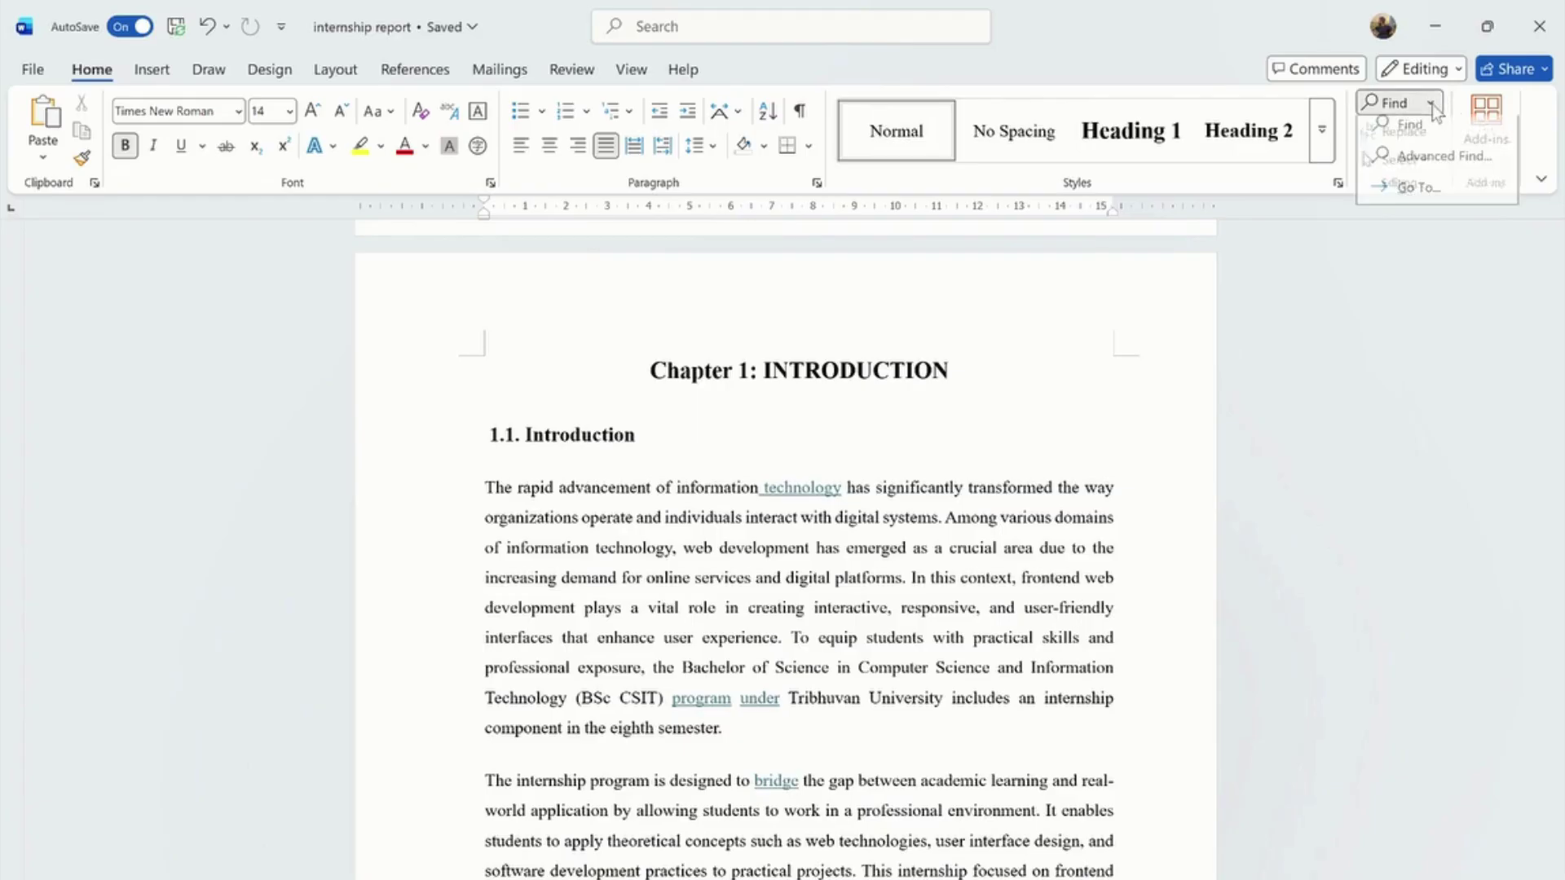
{"action": "left_click", "coordinate": [1429, 198]}
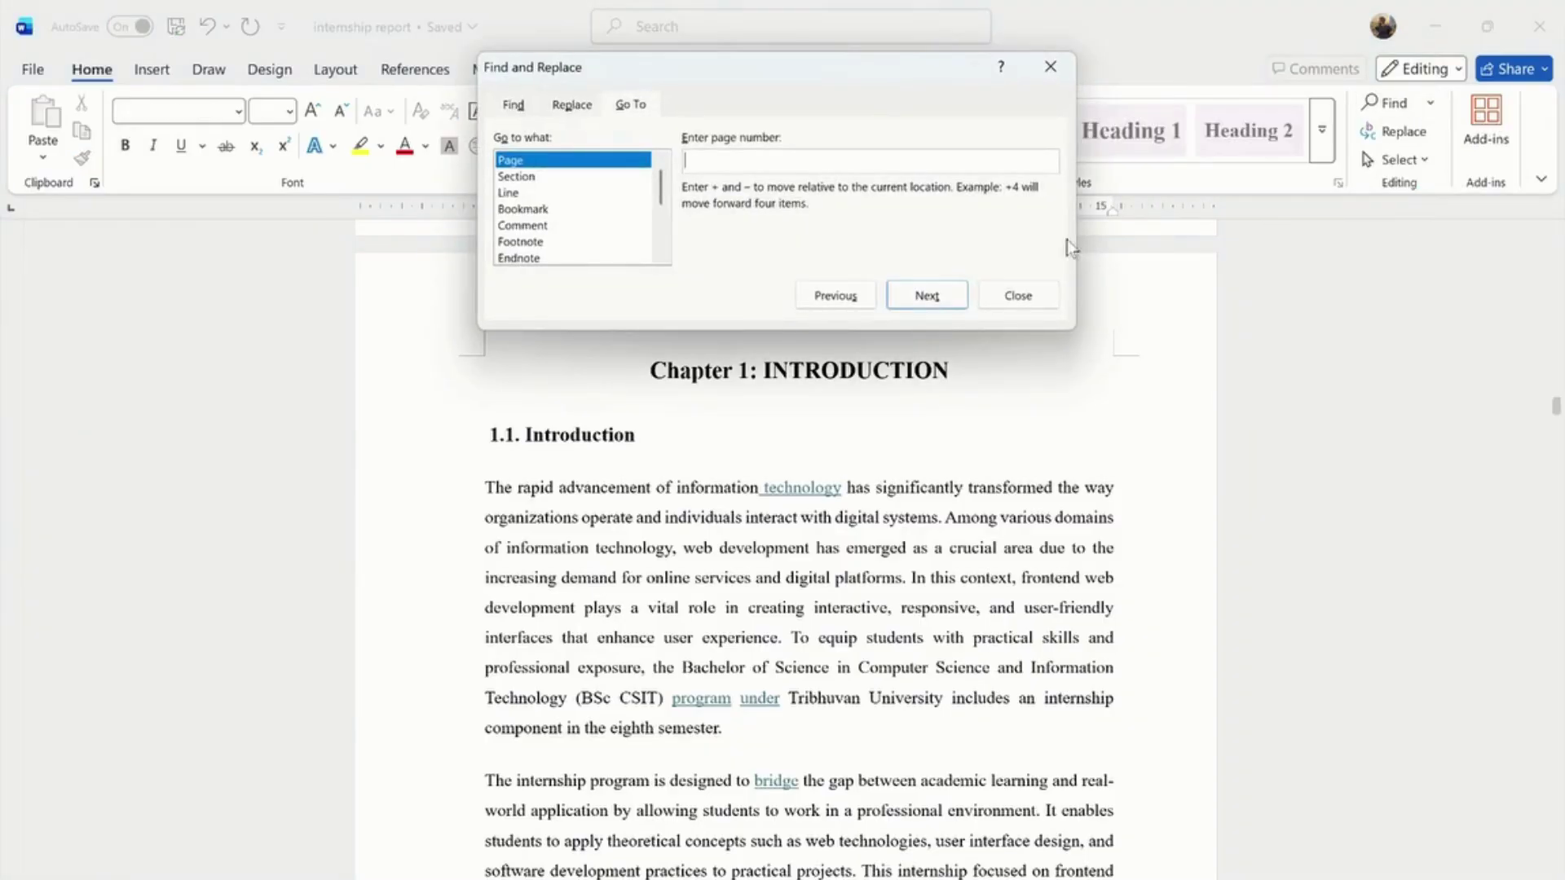
{"action": "left_click", "coordinate": [543, 210]}
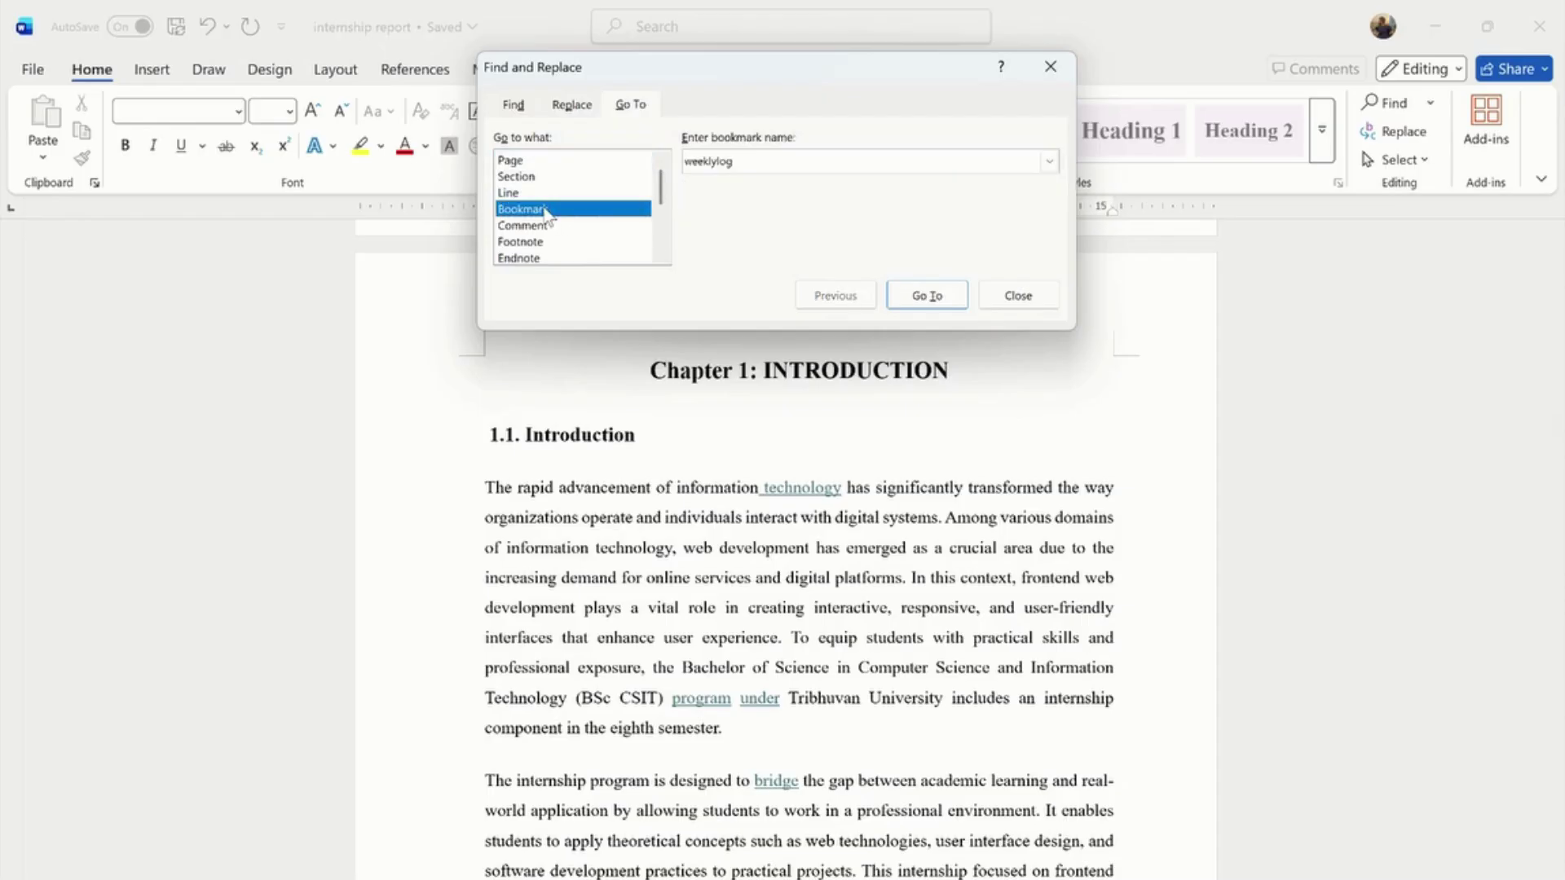
{"action": "left_click", "coordinate": [724, 162]}
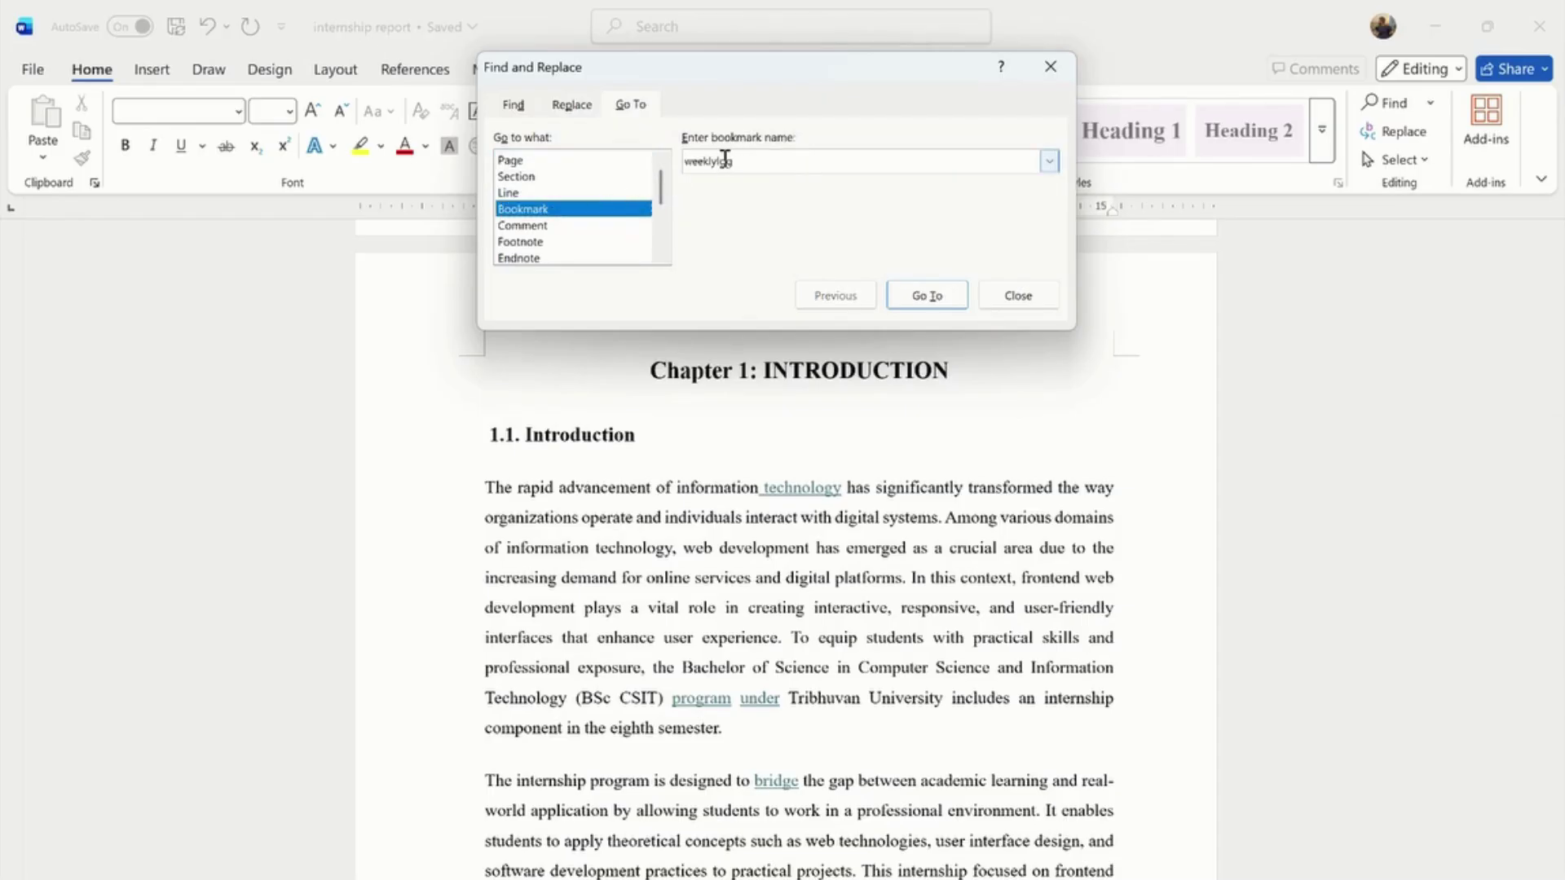
{"action": "left_click", "coordinate": [926, 295]}
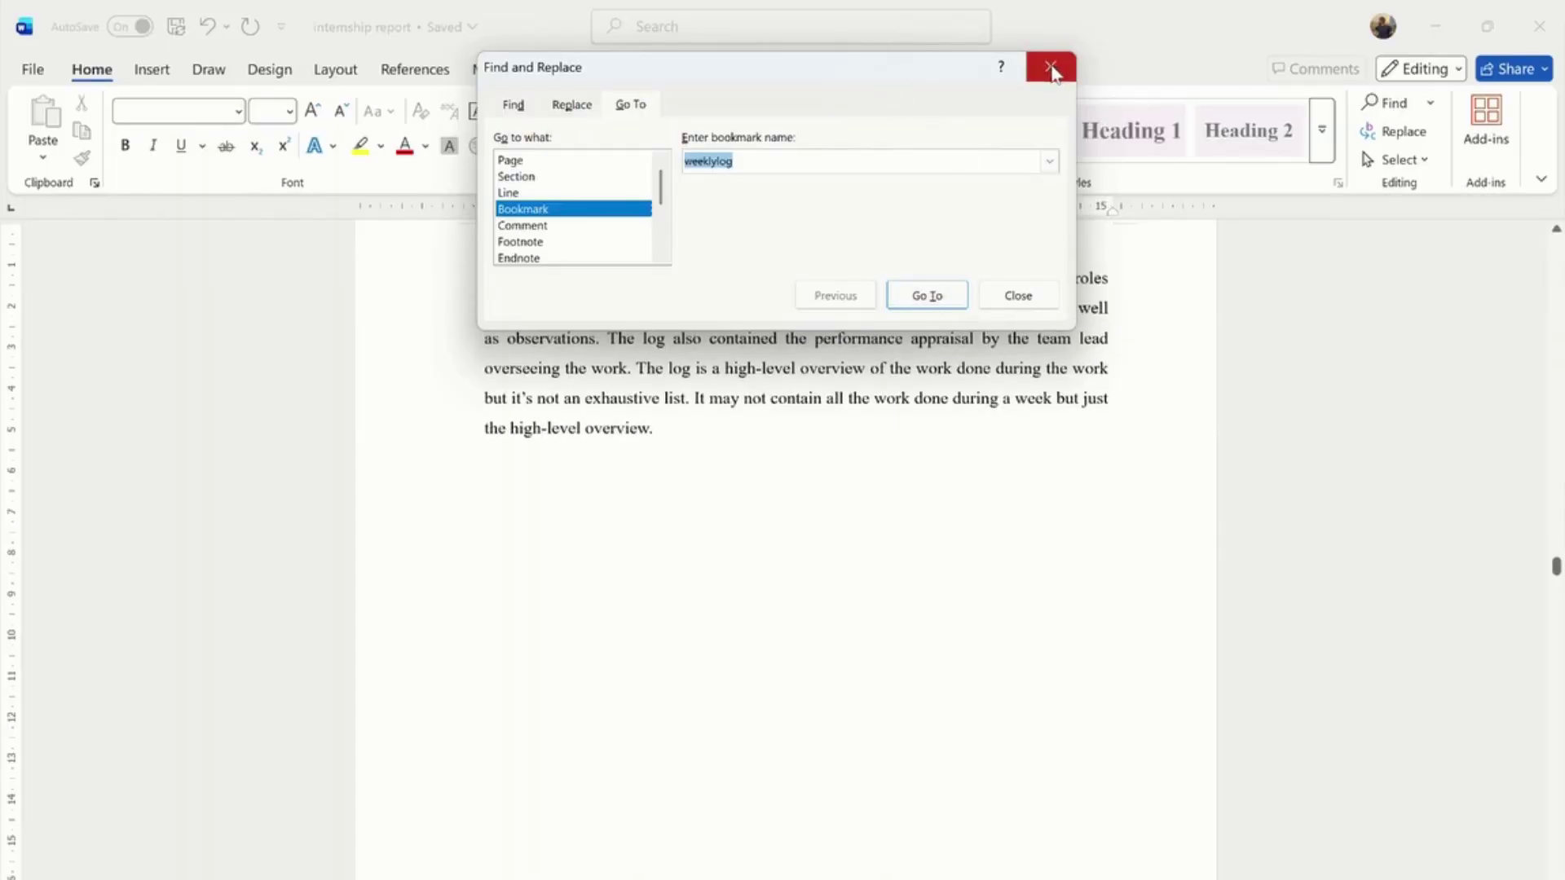
{"action": "left_click_drag", "start_coordinate": [907, 61], "coordinate": [1261, 258]}
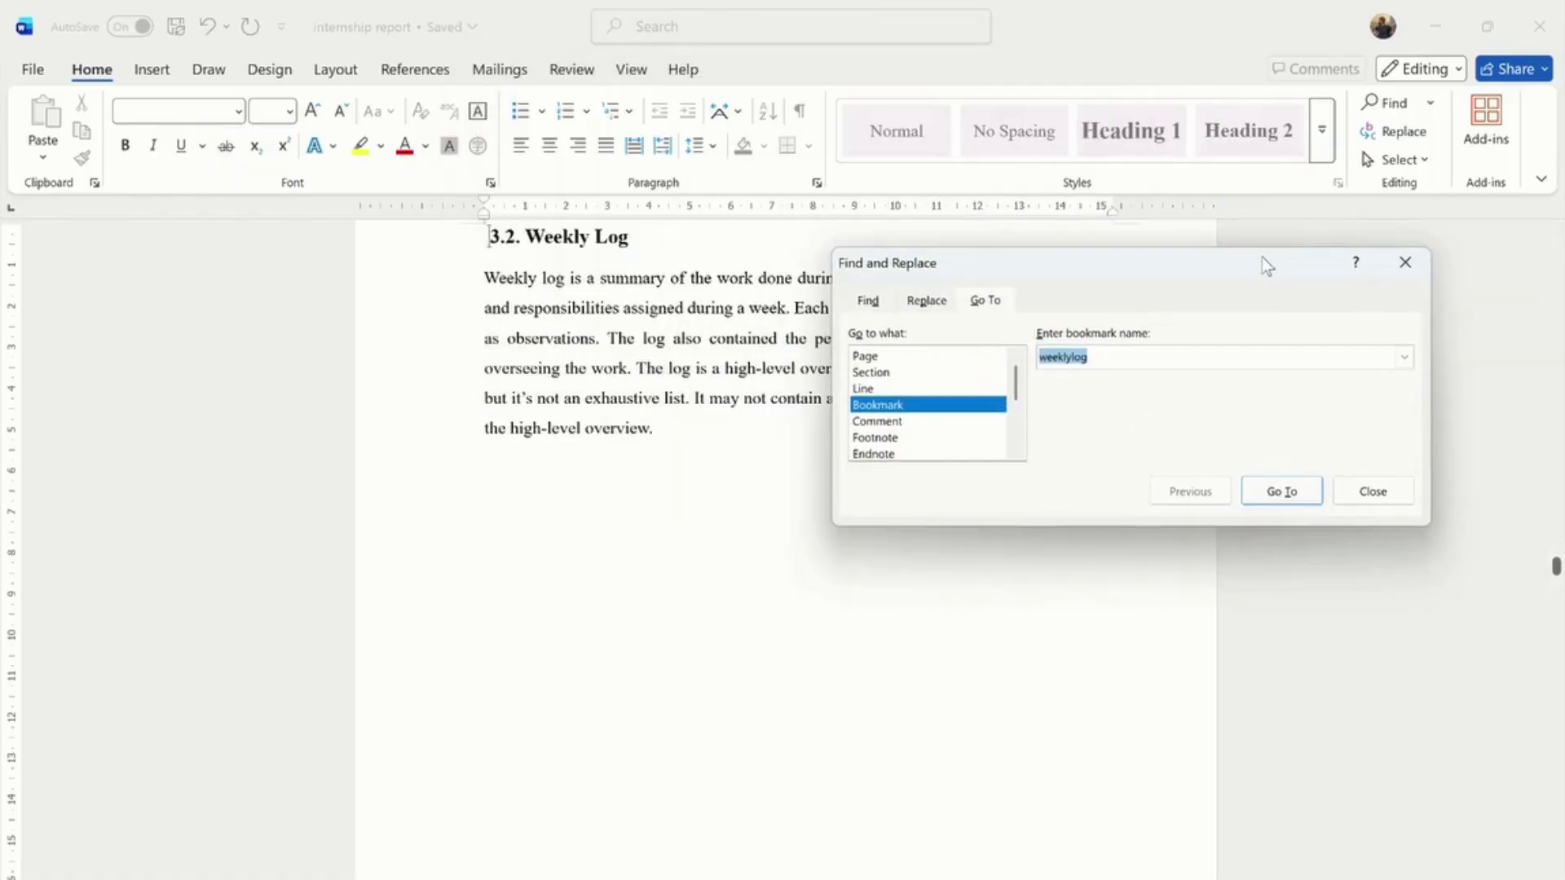
{"action": "left_click", "coordinate": [1422, 277]}
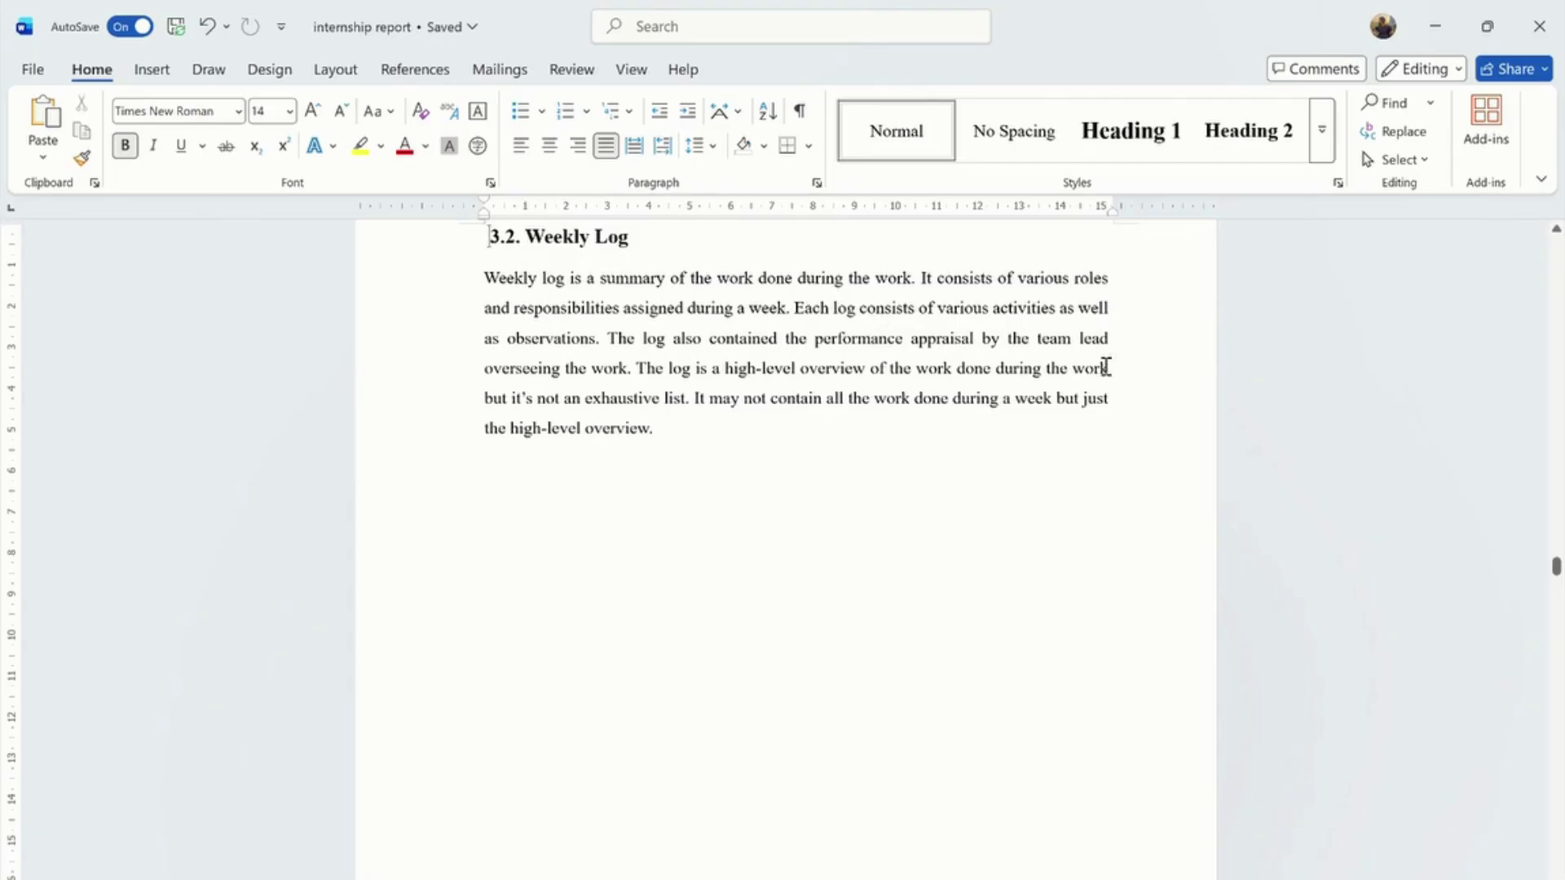
Insert a hyperlinked cross-reference to the heading text "Table 2.4: Internship Duration" directly after the Lists of Tables title.
{"action": "left_click_drag", "start_coordinate": [1556, 565], "coordinate": [1555, 562]}
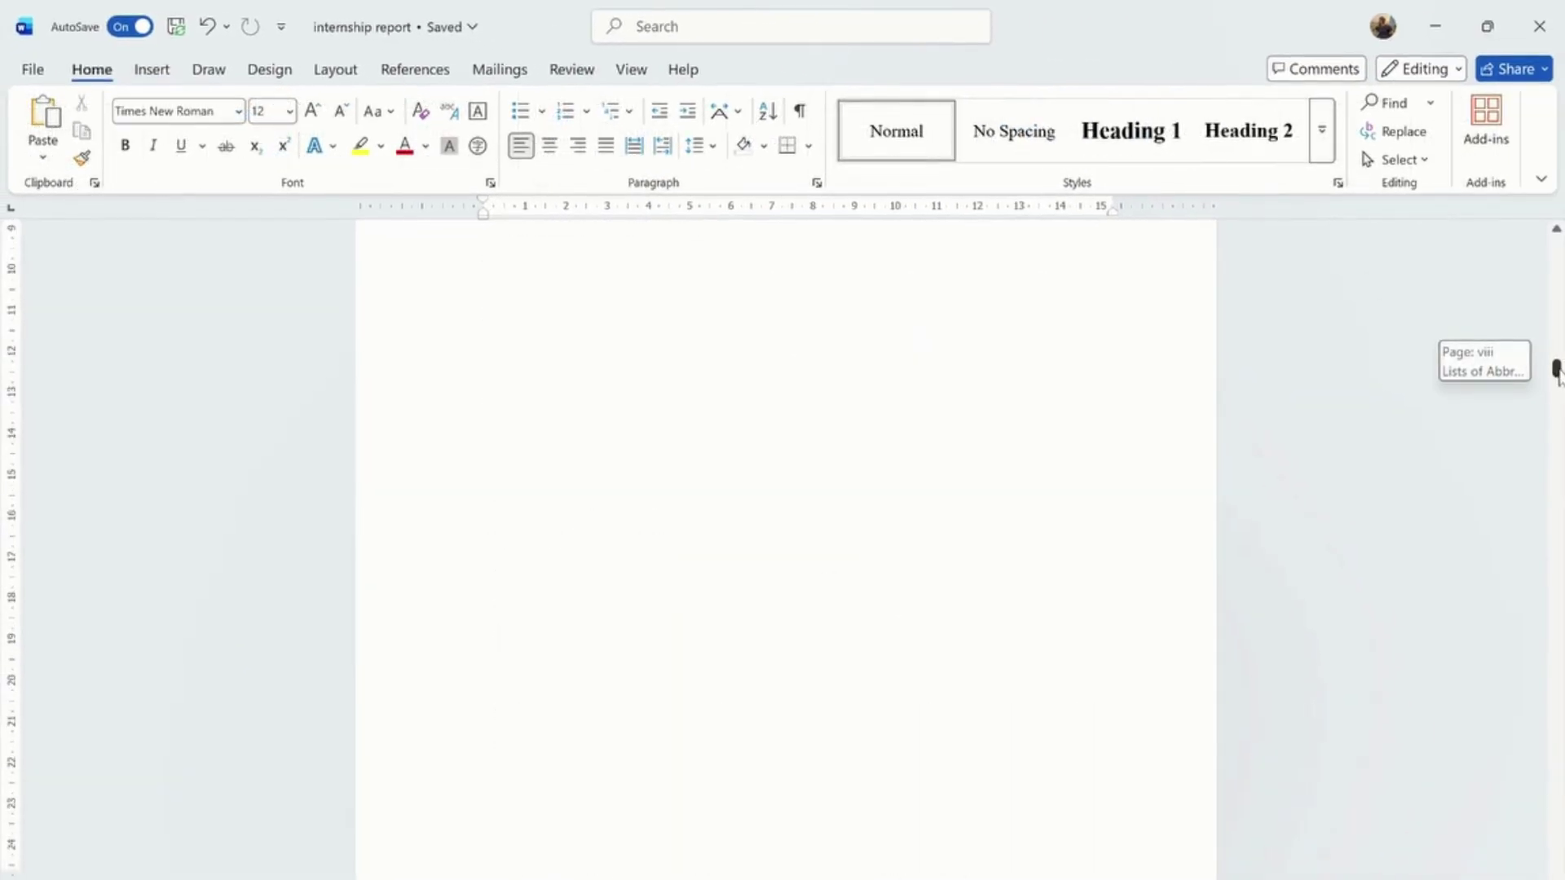
{"action": "left_click_drag", "start_coordinate": [1557, 371], "coordinate": [1556, 392]}
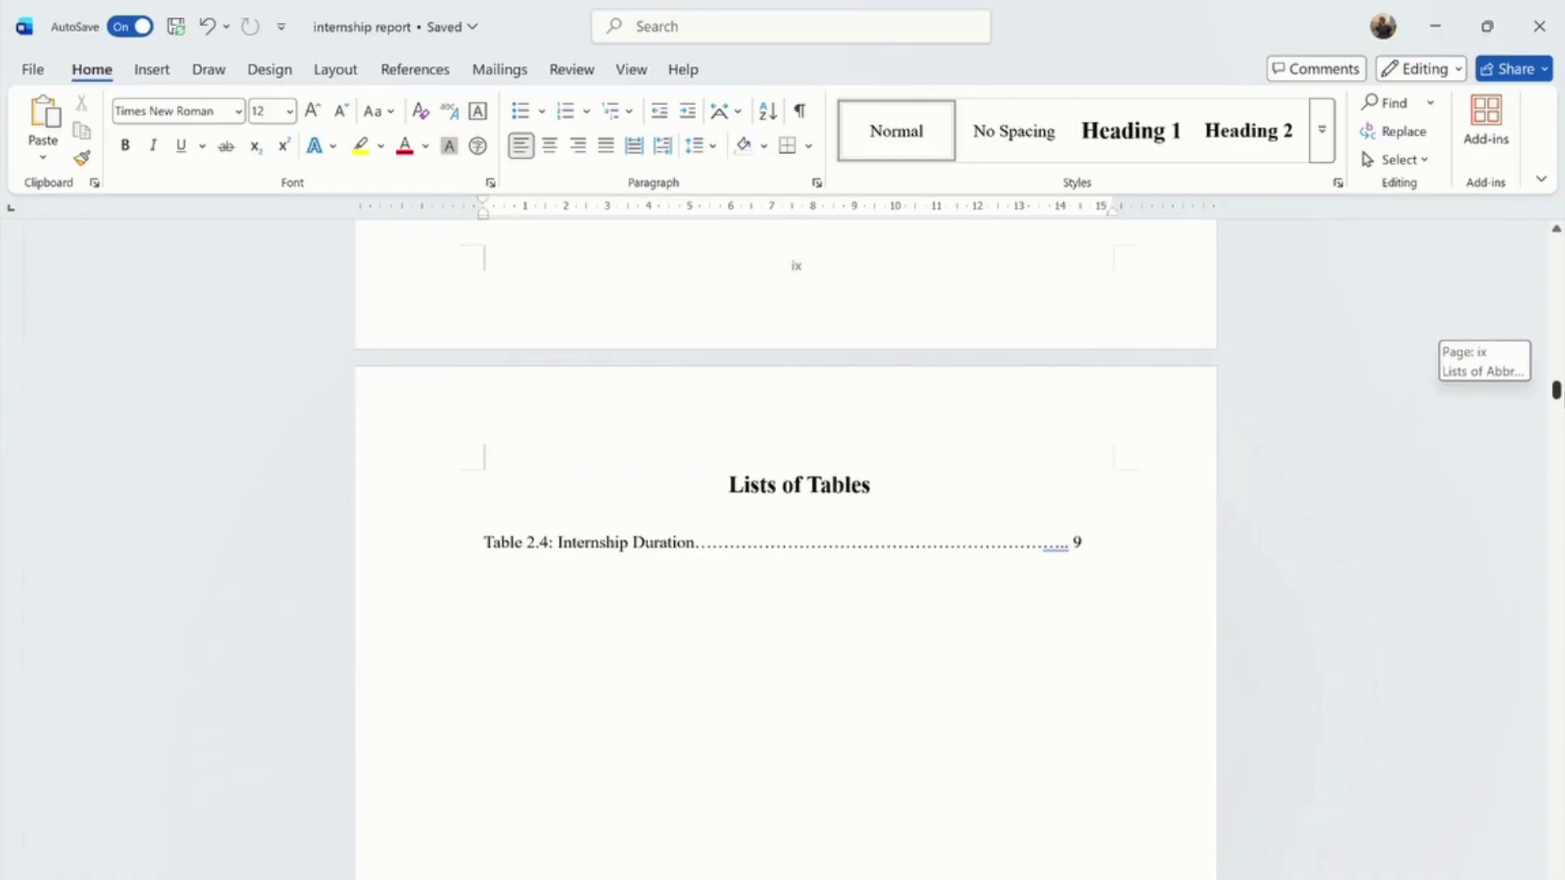
{"action": "left_click_drag", "start_coordinate": [1556, 392], "coordinate": [1557, 392]}
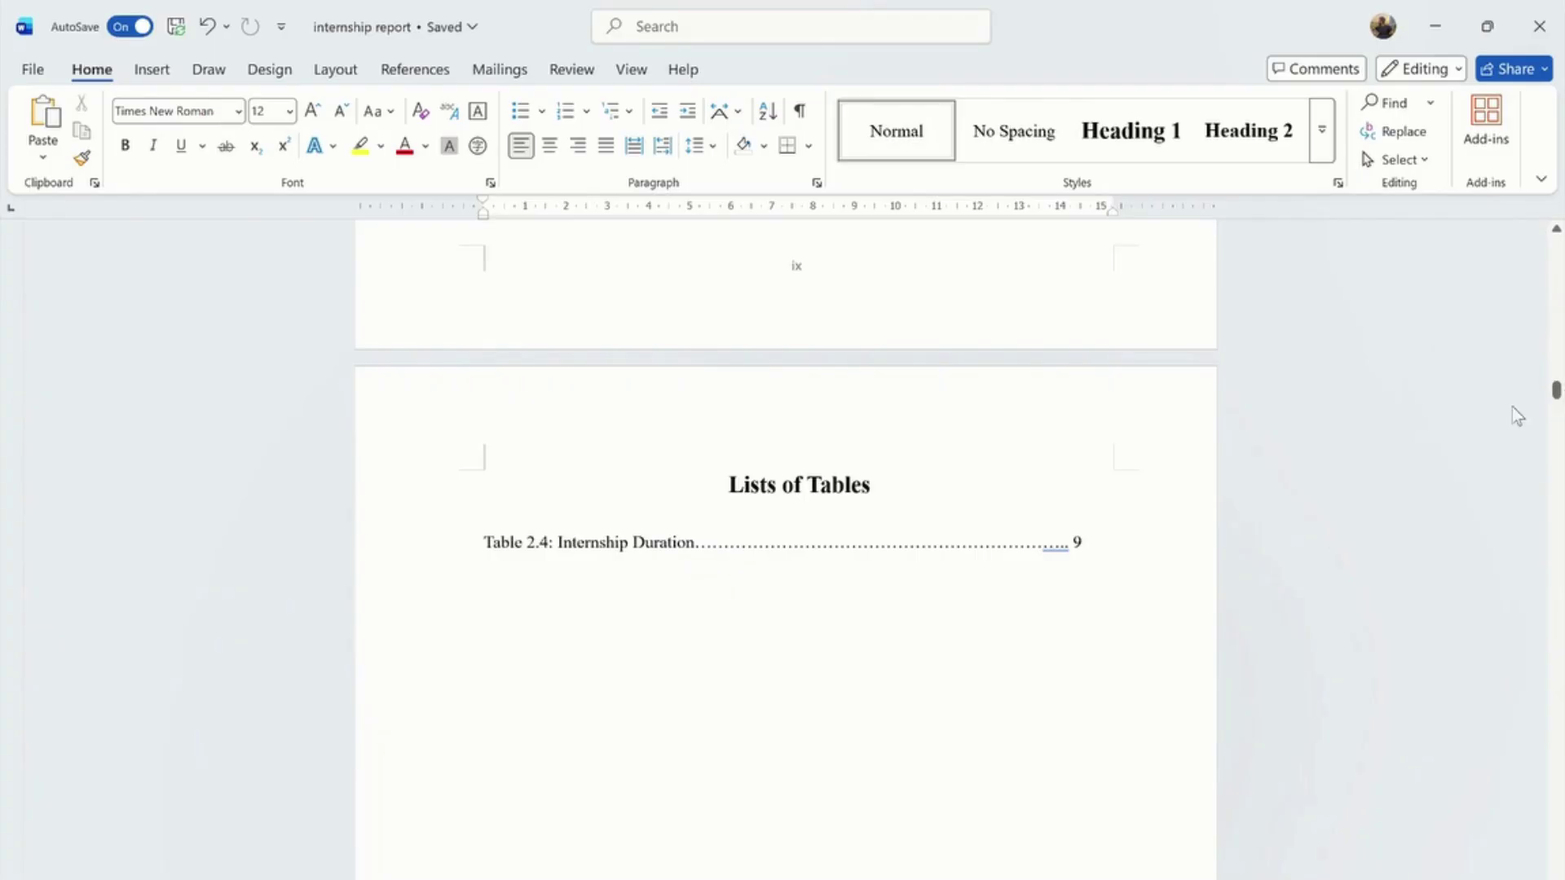
{"action": "left_click", "coordinate": [153, 73]}
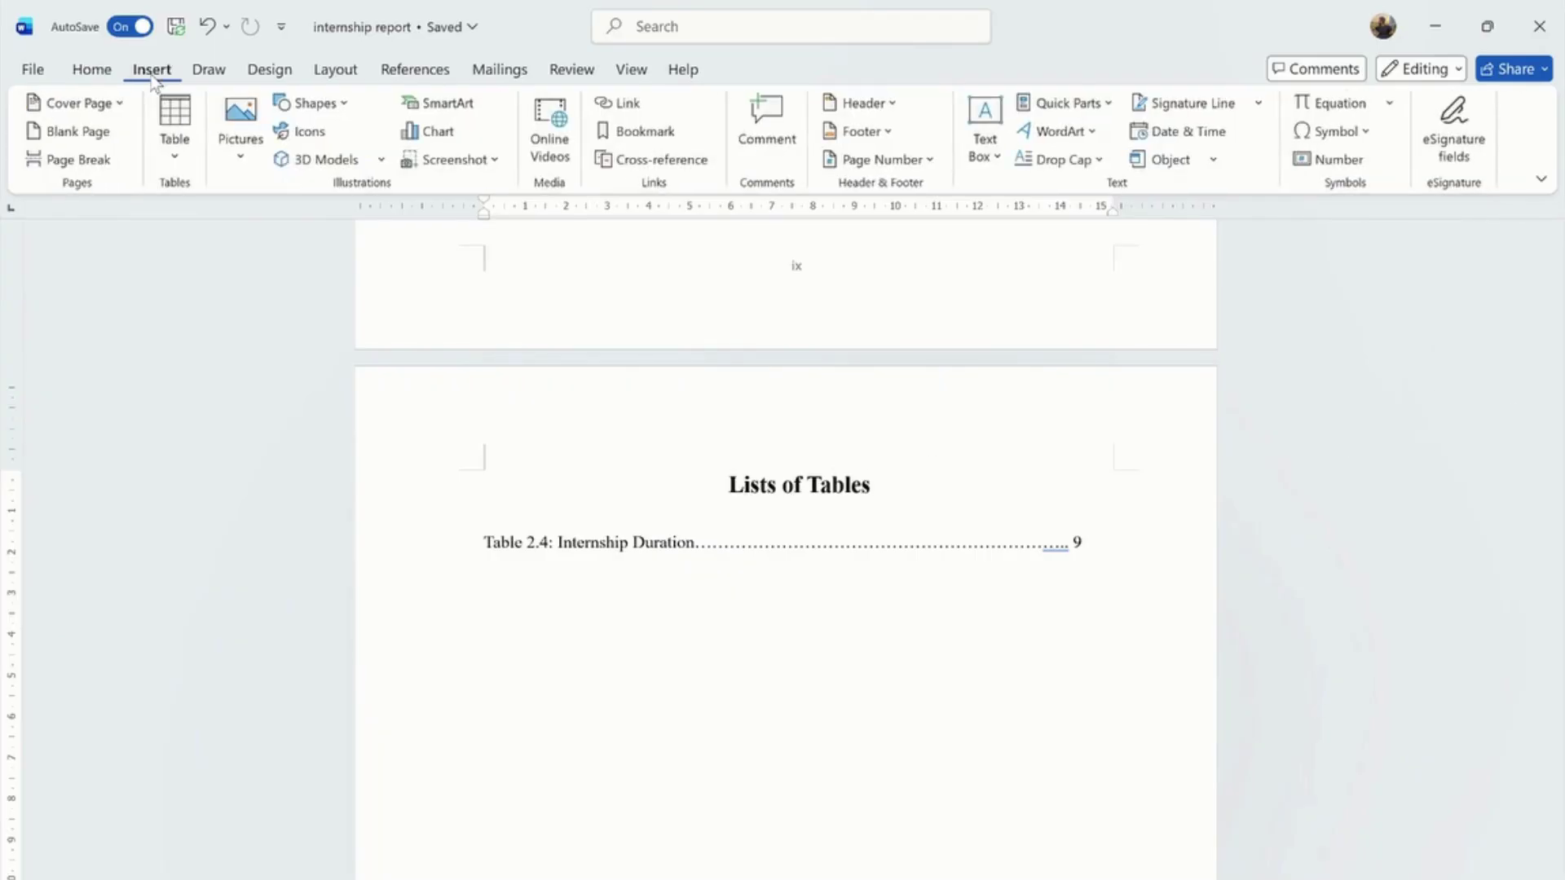
{"action": "left_click", "coordinate": [626, 160]}
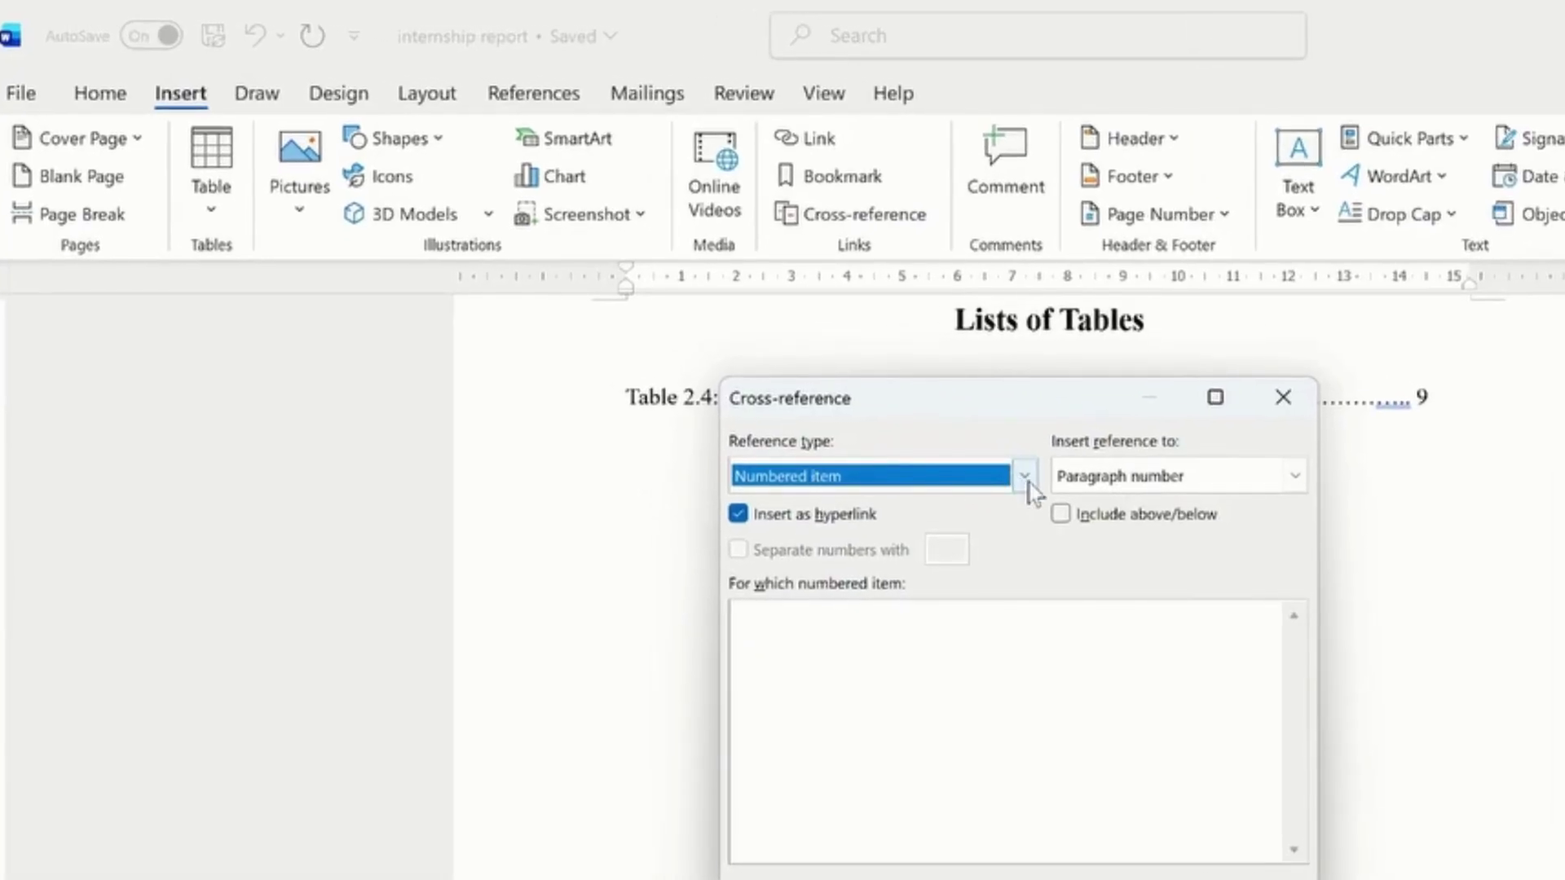
{"action": "left_click", "coordinate": [830, 381]}
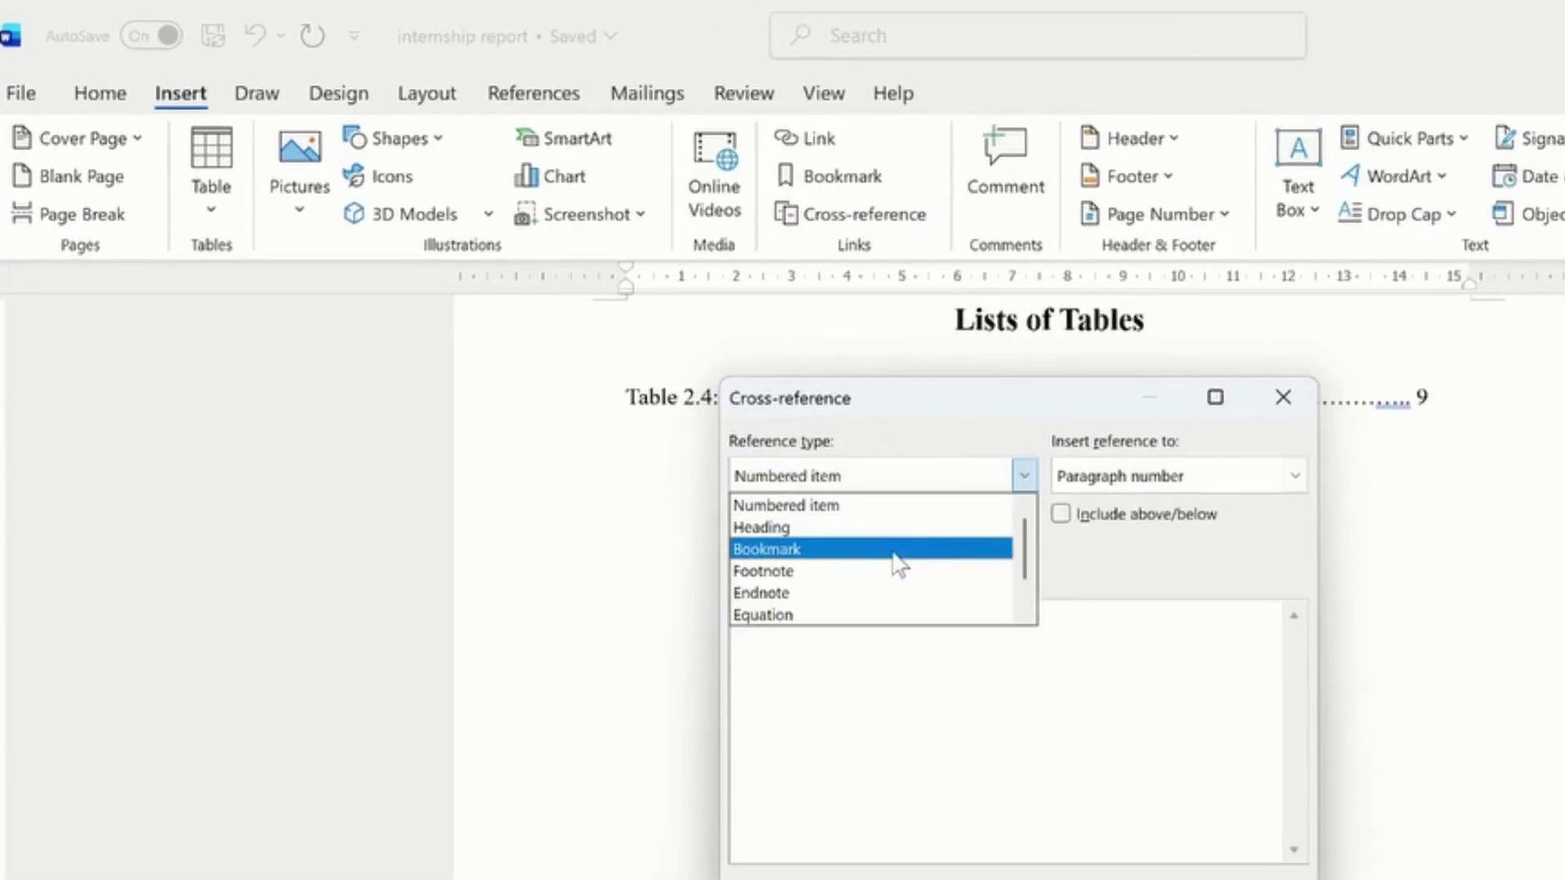
{"action": "left_click", "coordinate": [815, 527]}
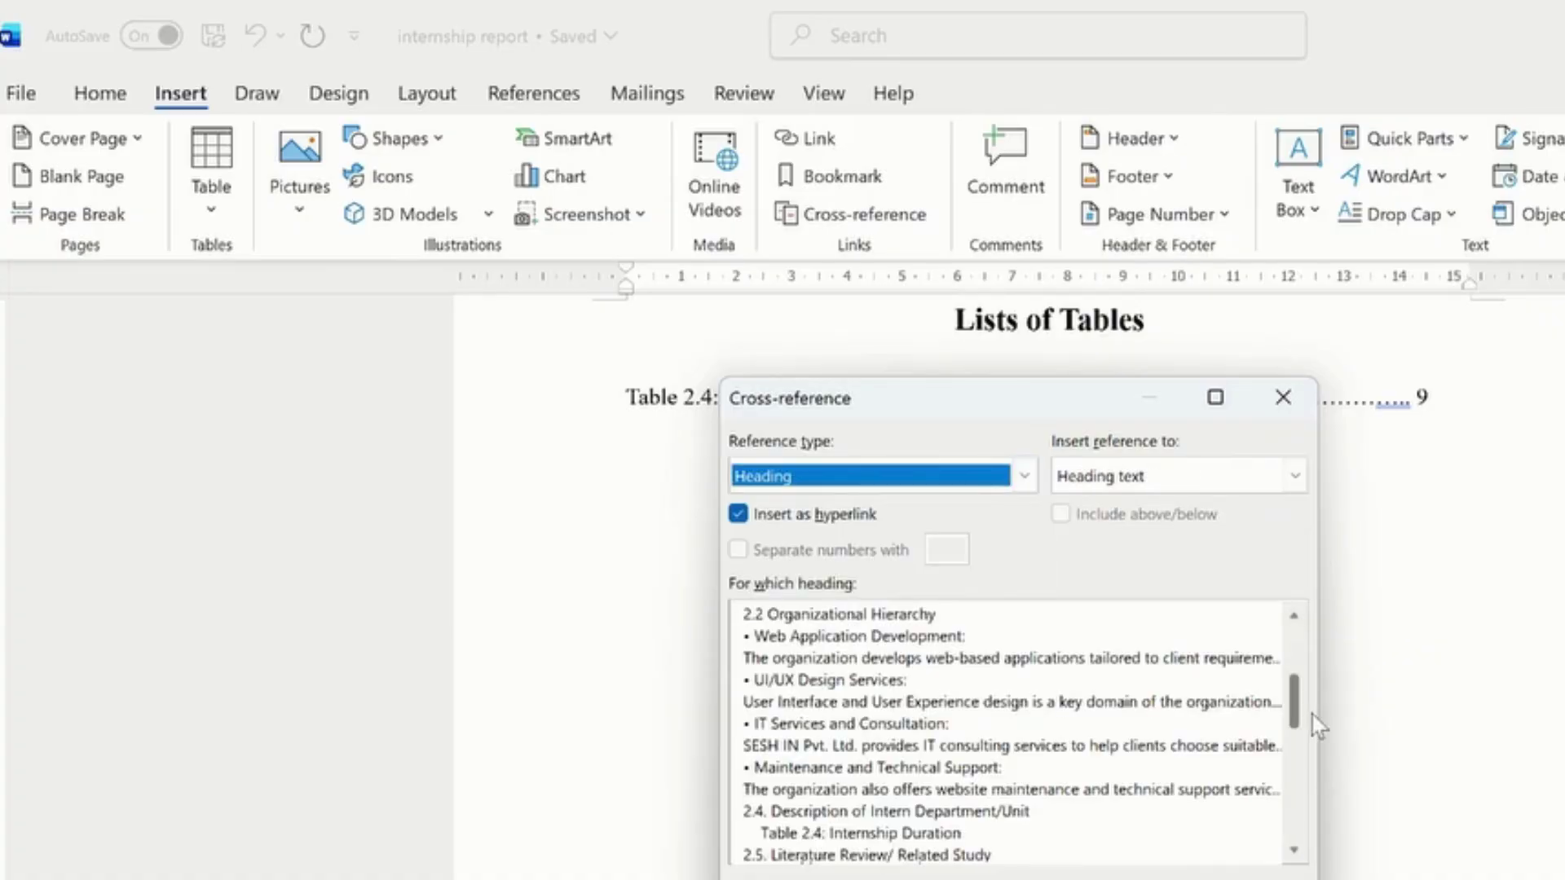
{"action": "left_click", "coordinate": [943, 836]}
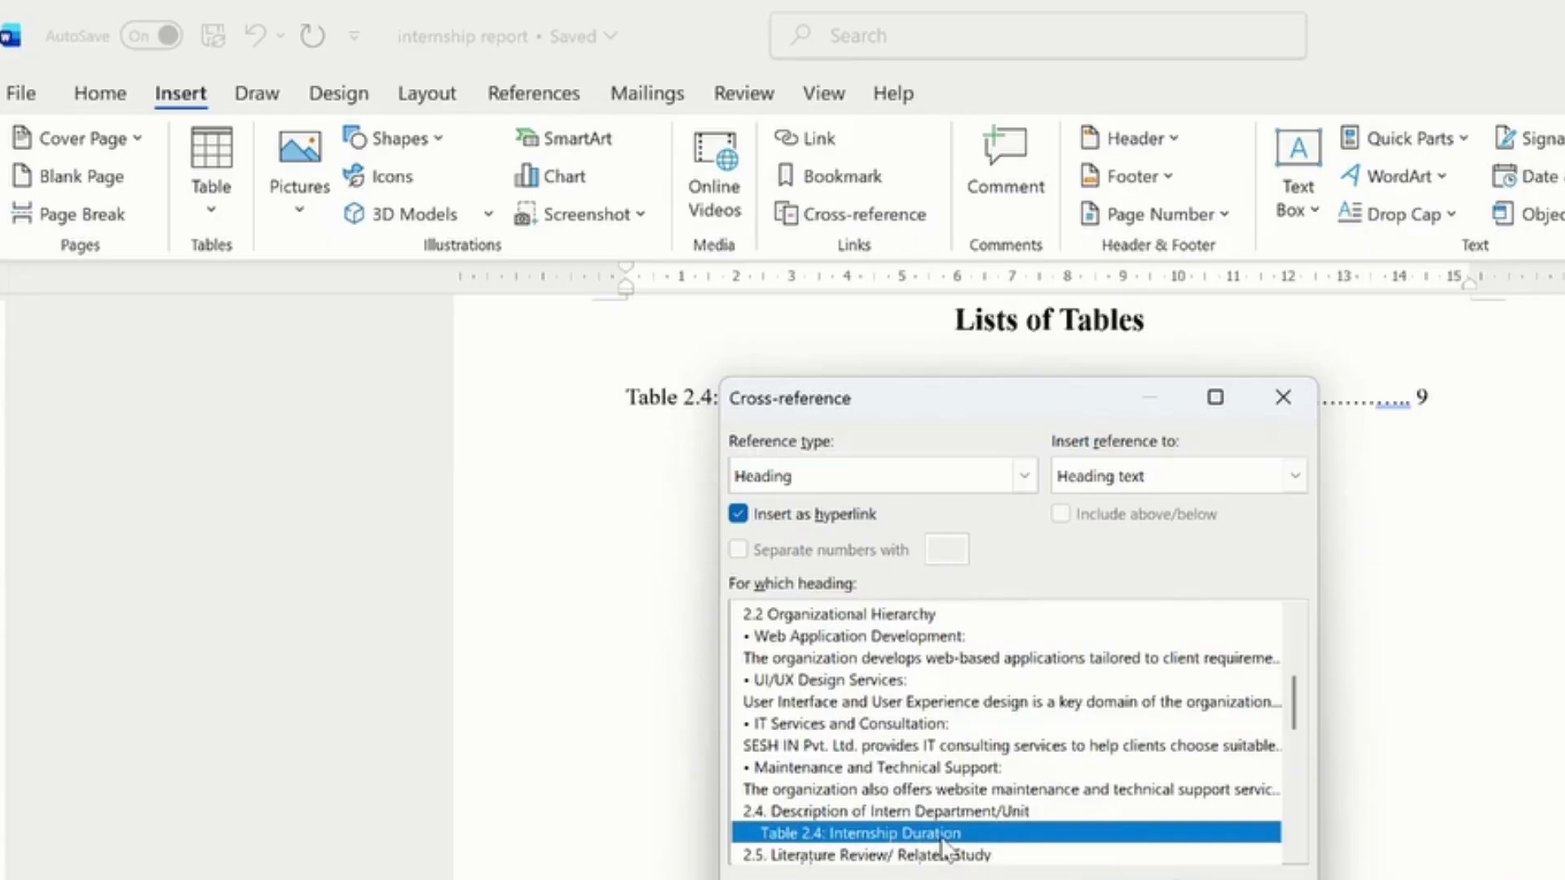
{"action": "key", "text": "Return"}
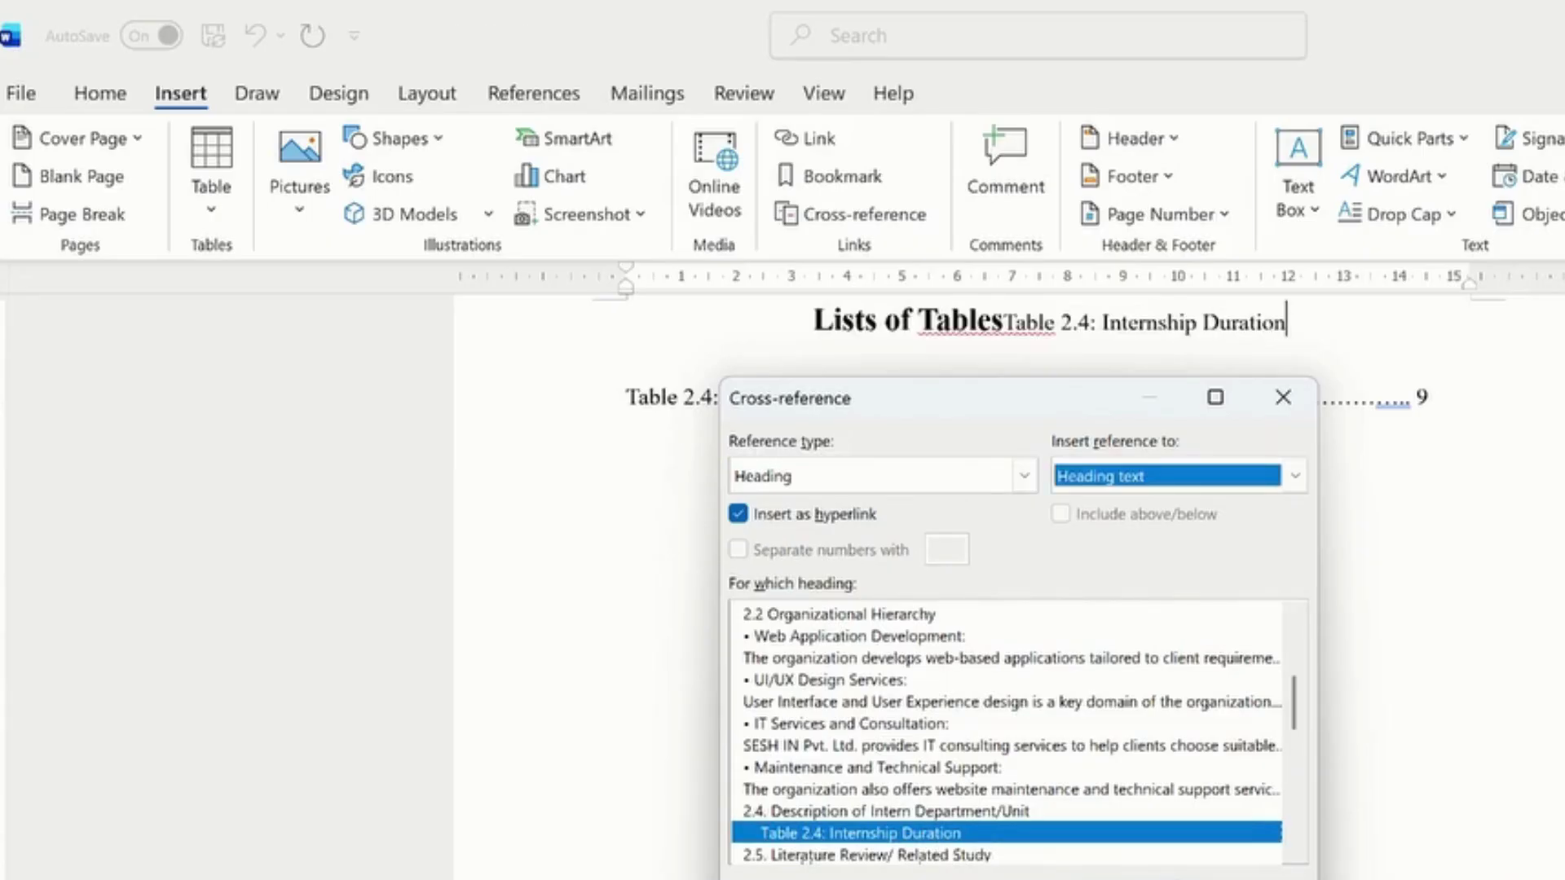
{"action": "key", "text": "Escape"}
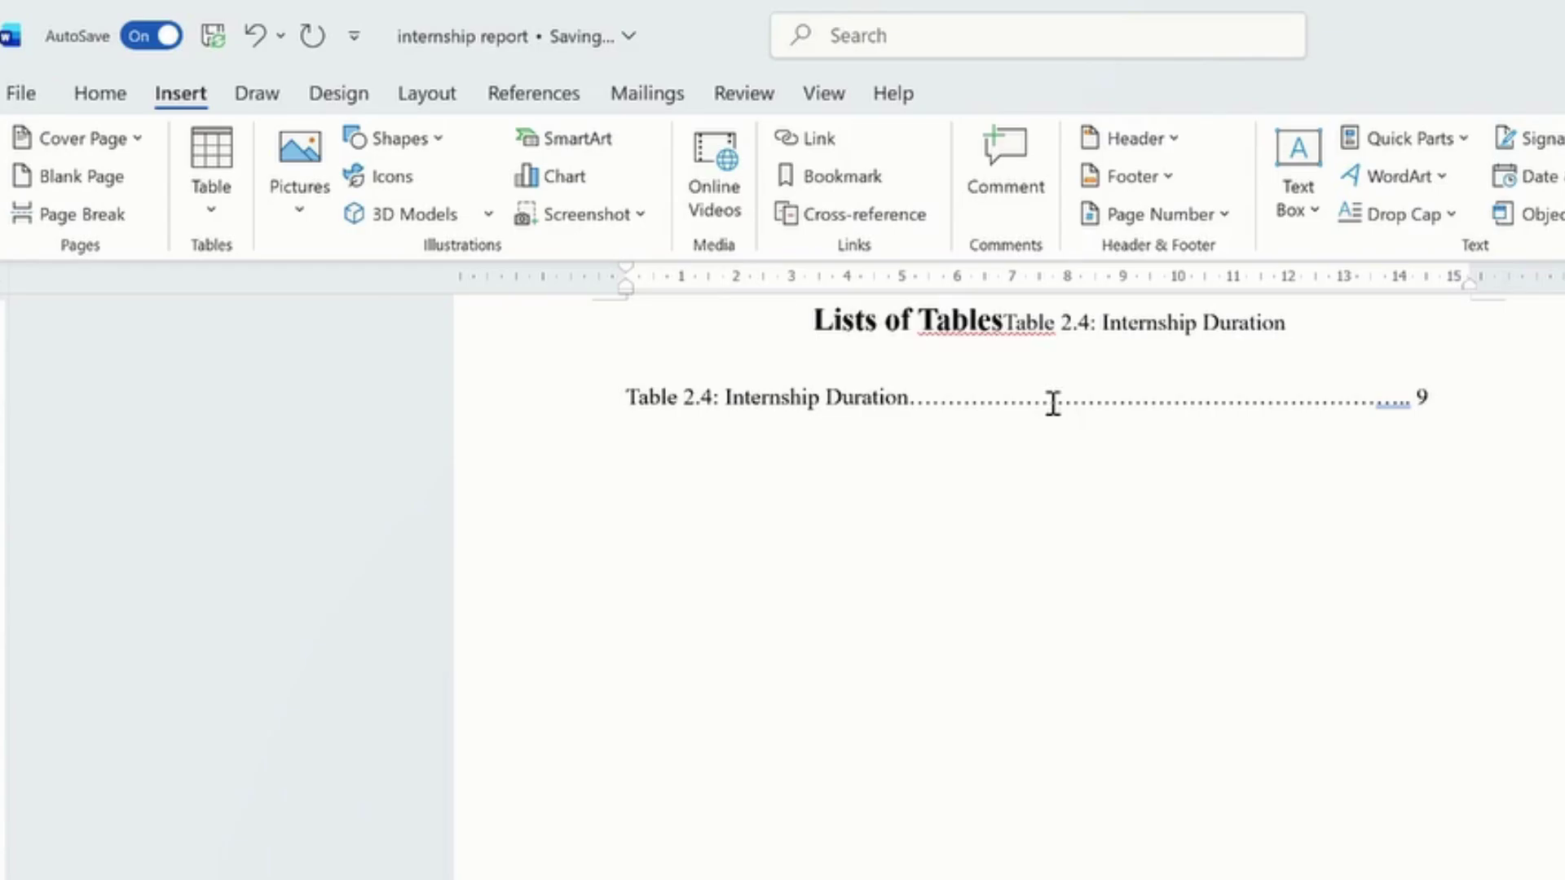
Follow the cross-reference beside the Lists of Tables title to test it, and head back up through the report.
{"action": "left_click", "coordinate": [1051, 325], "text": "ctrl"}
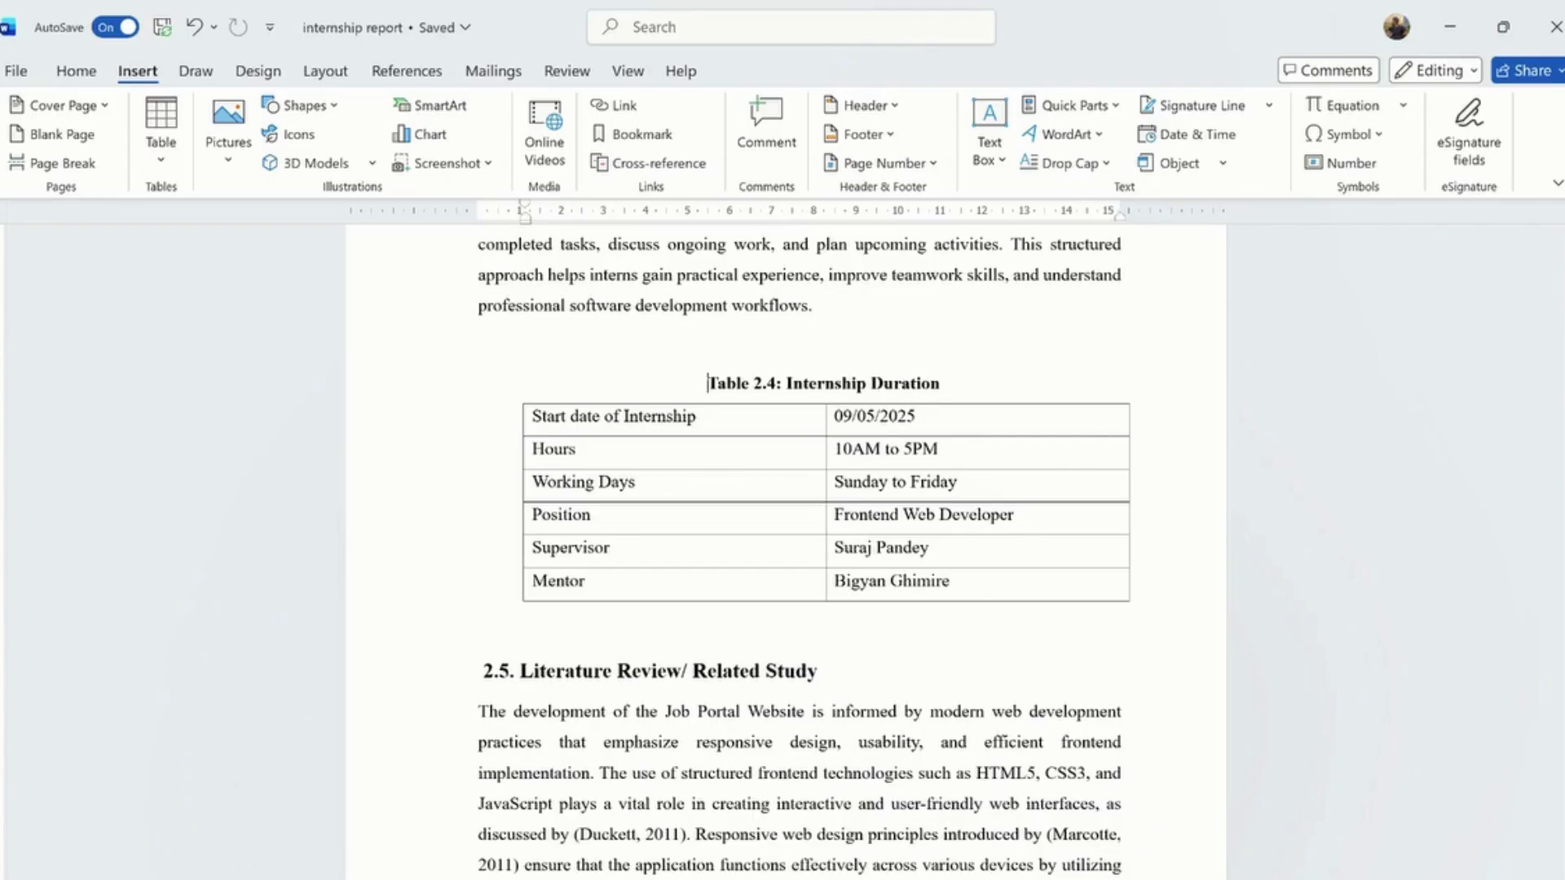
{"action": "scroll", "coordinate": [785, 551], "scroll_direction": "up", "scroll_amount": 15}
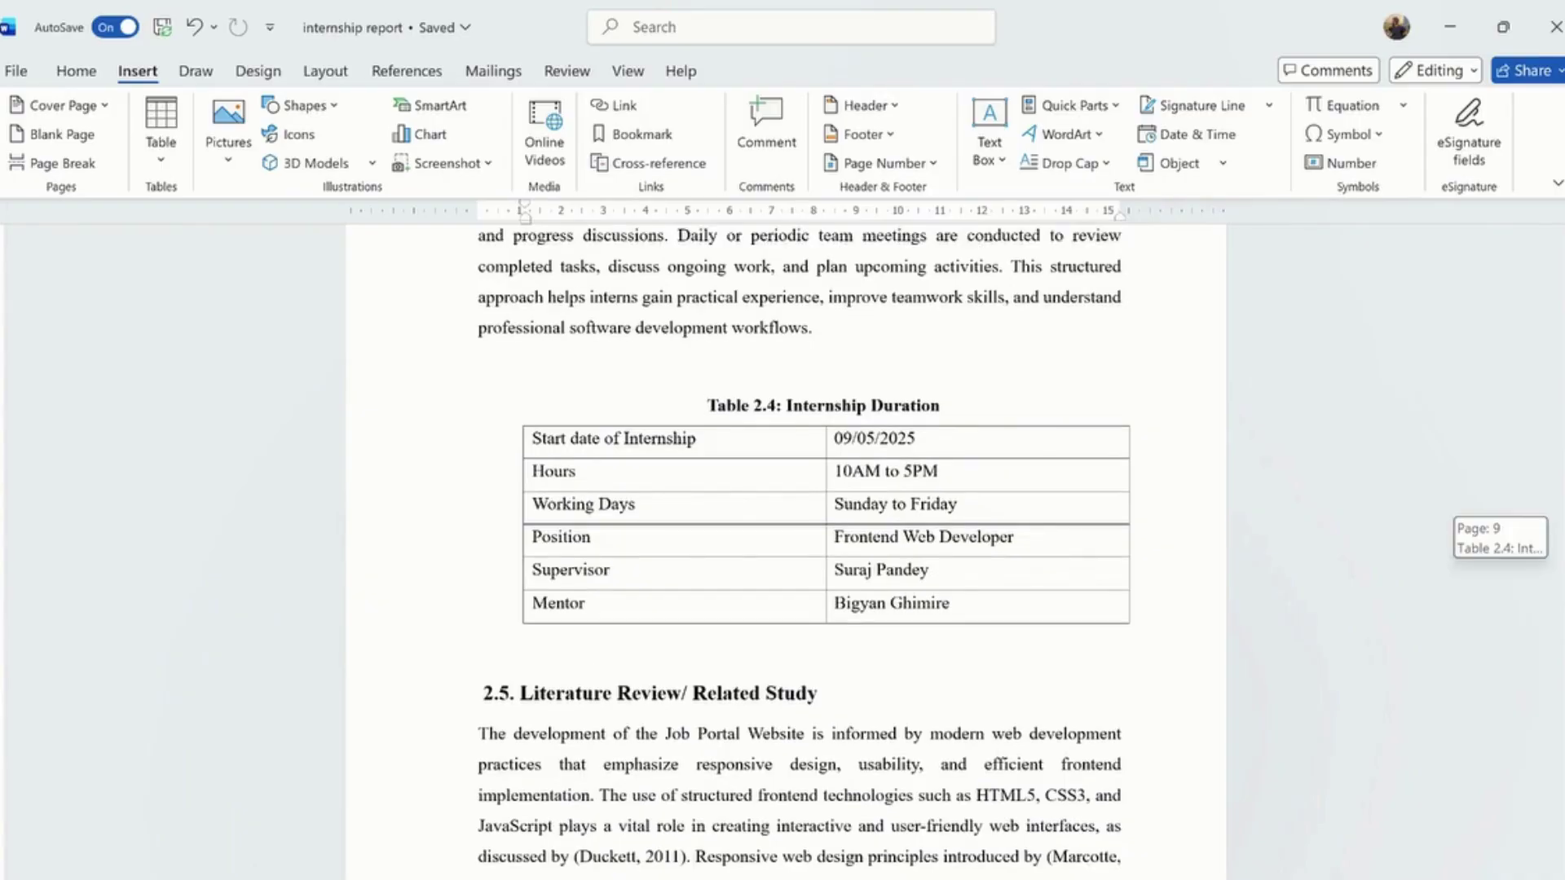
{"action": "scroll", "coordinate": [786, 551], "scroll_direction": "up", "scroll_amount": 4}
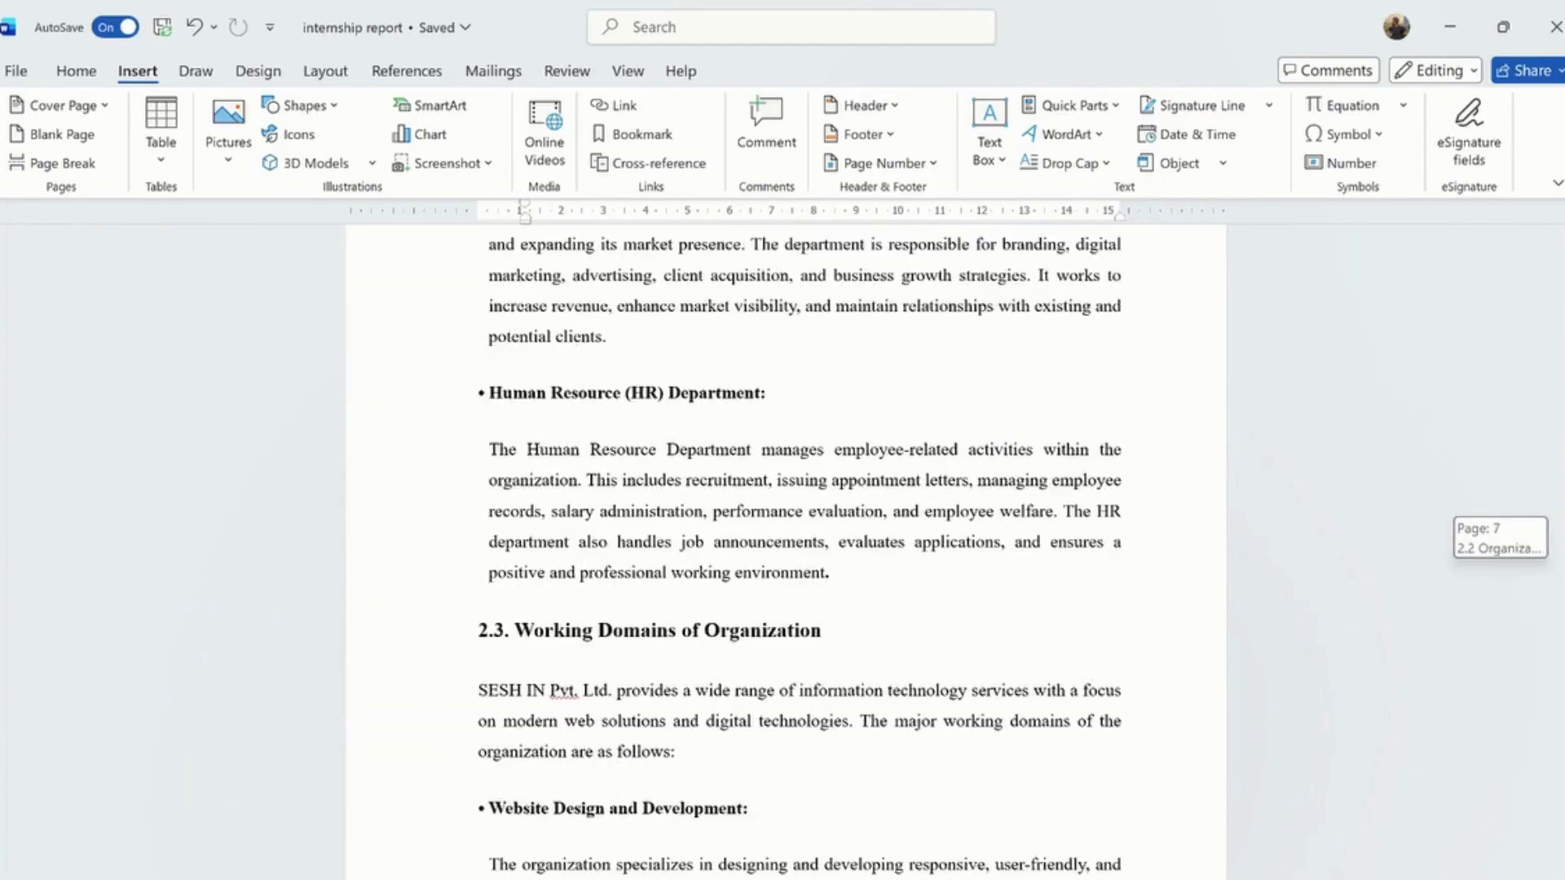